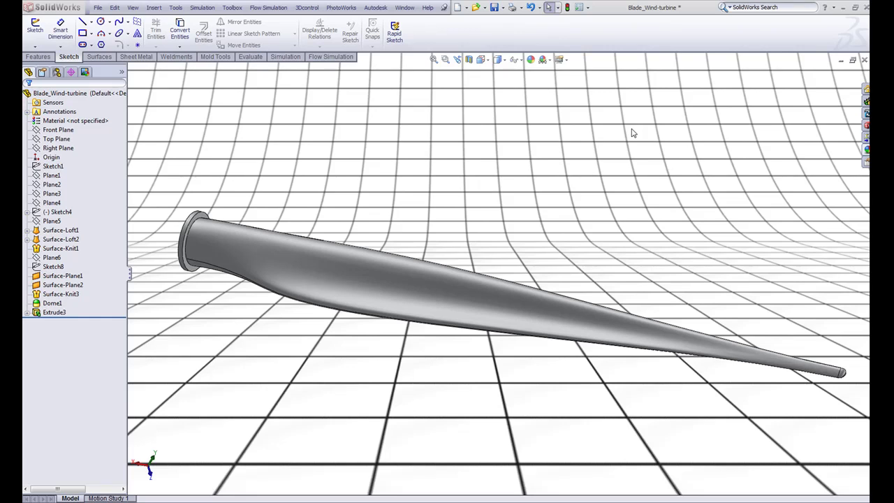
Examine the finished wind-turbine blade from several sides, from its flanged root to its tip.
key(Up)
key(Up)
key(Up)
key(Up)
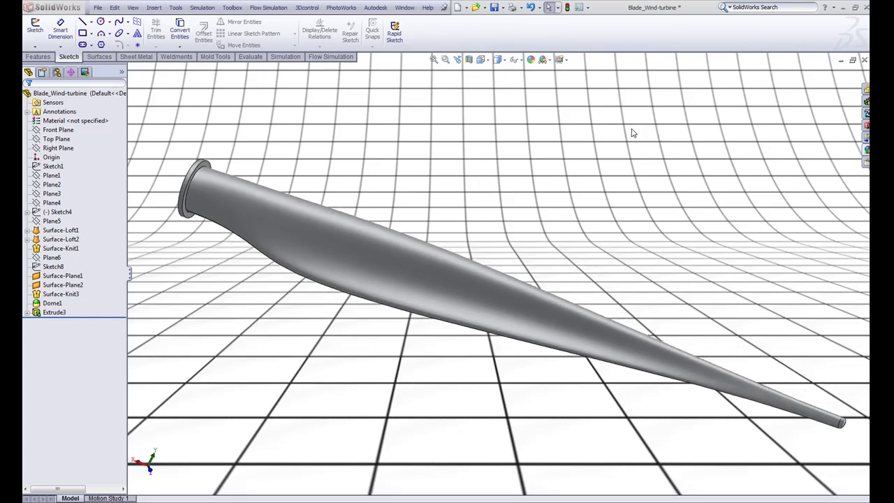
key(Right)
key(Right)
key(Right)
key(Right)
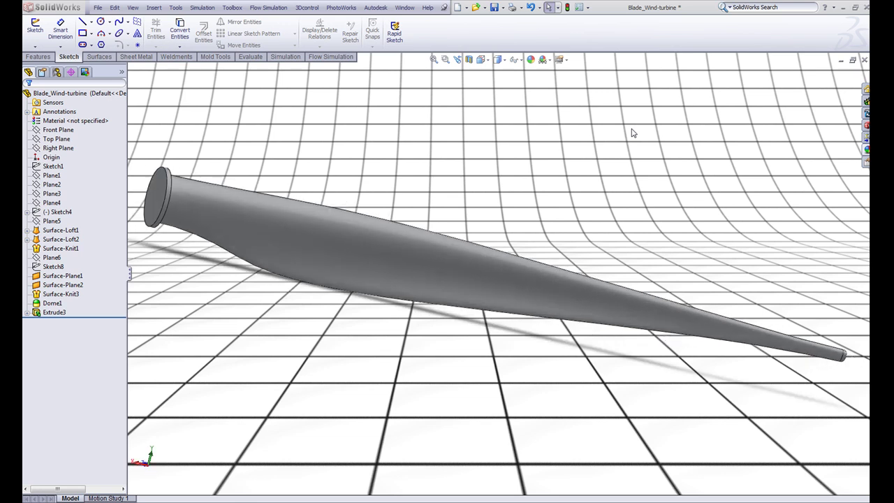
key(Right)
key(Right)
key(Right)
key(Right)
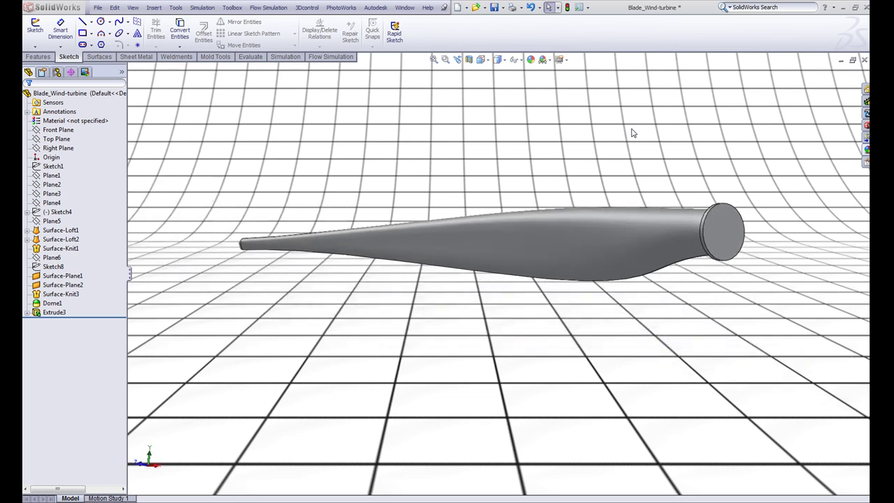
Create a new part and start a sketch on the Front Plane.
click(458, 8)
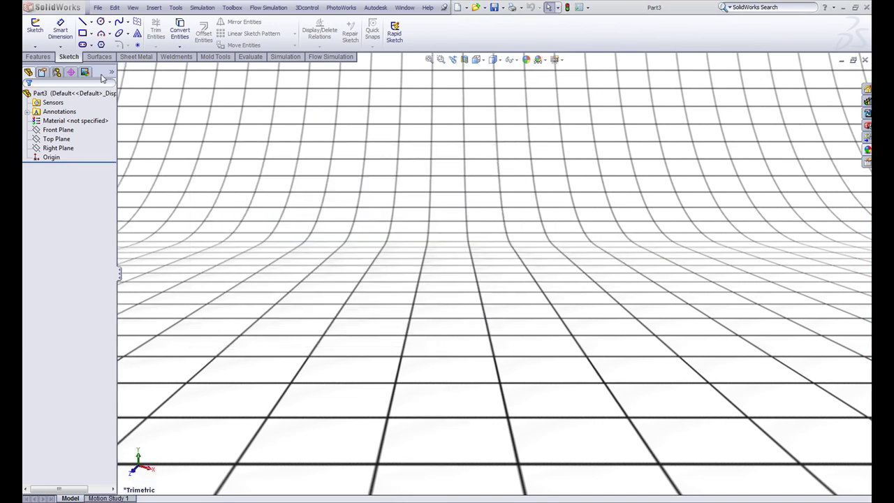
click(35, 27)
click(368, 165)
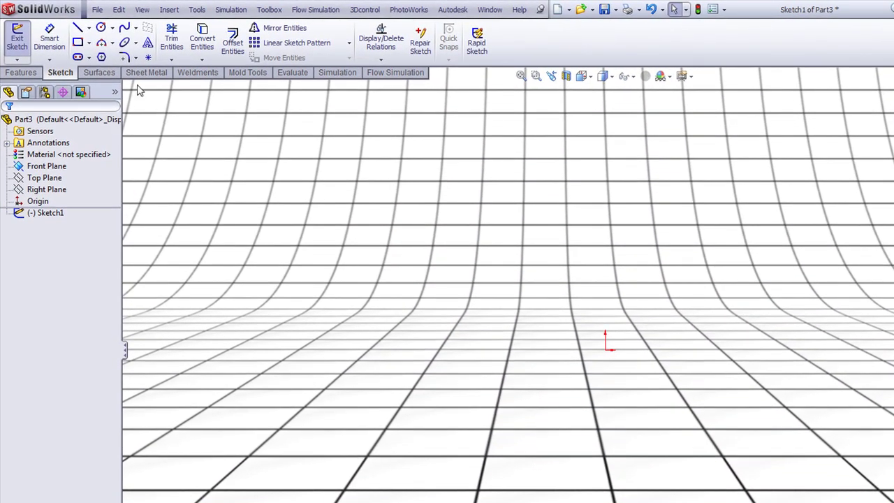
Sketch a horizontal centerline about 104 mm long, starting at the origin.
click(90, 28)
click(97, 58)
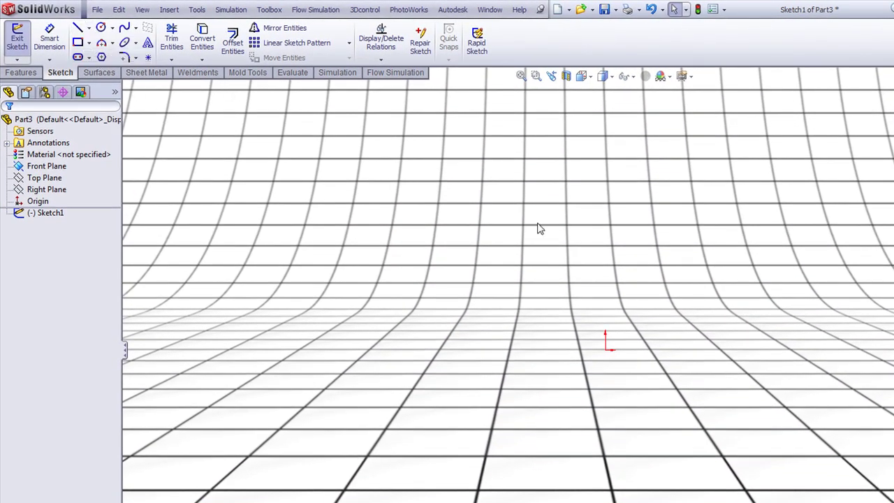
click(606, 350)
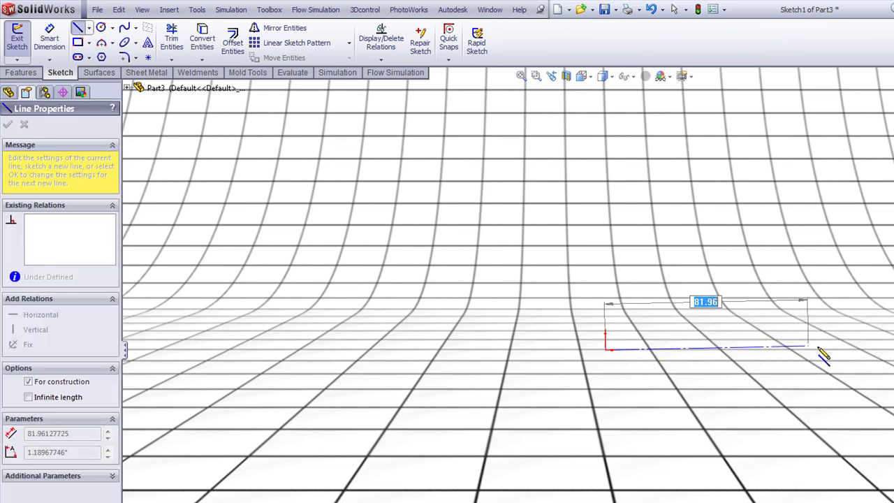
click(865, 349)
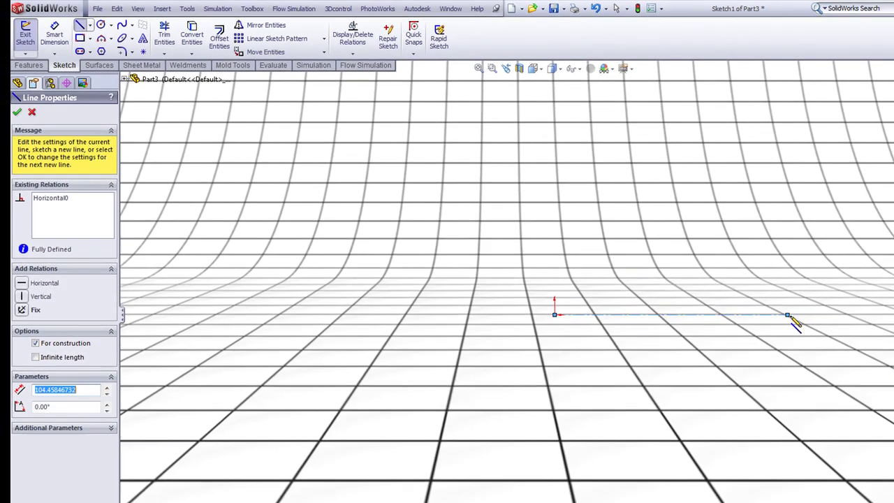
key(Escape)
Dimension the centerline's length and set it to 30 m.
click(65, 27)
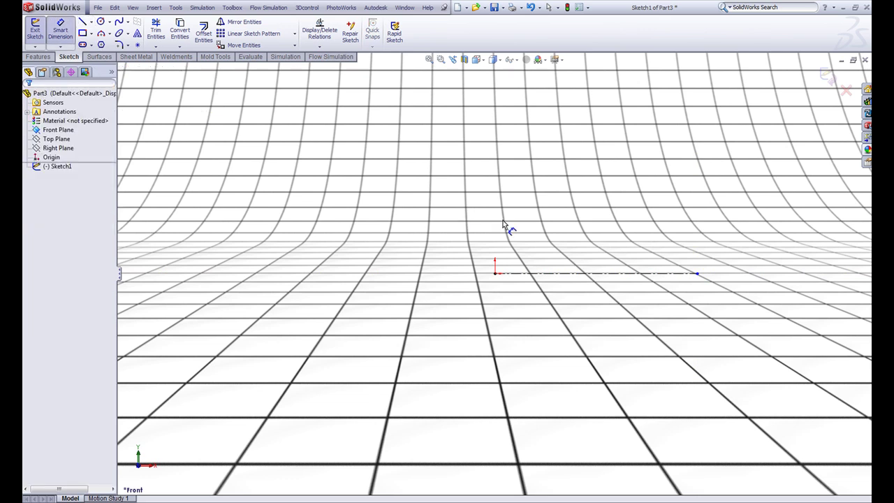
click(547, 274)
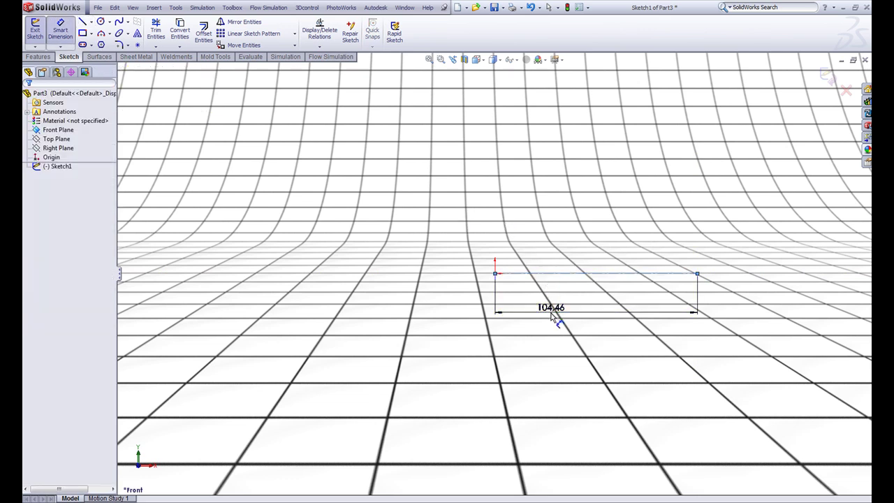
click(556, 318)
text(30)
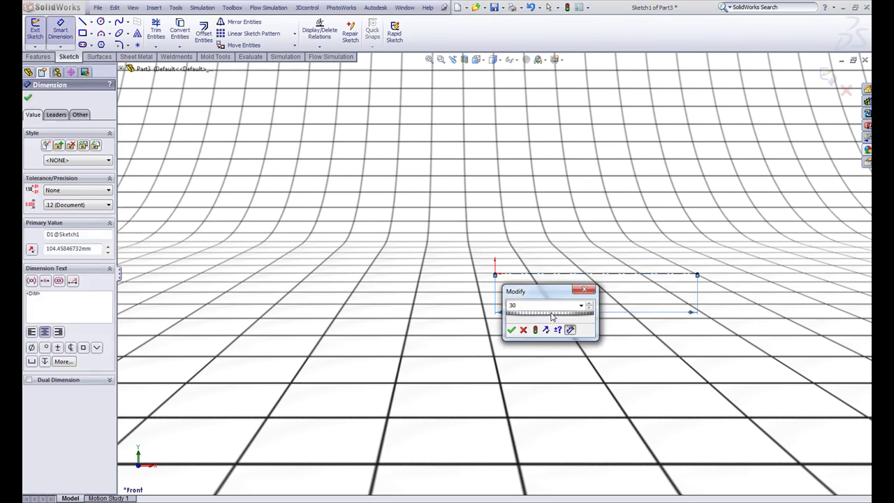
text(m)
key(Return)
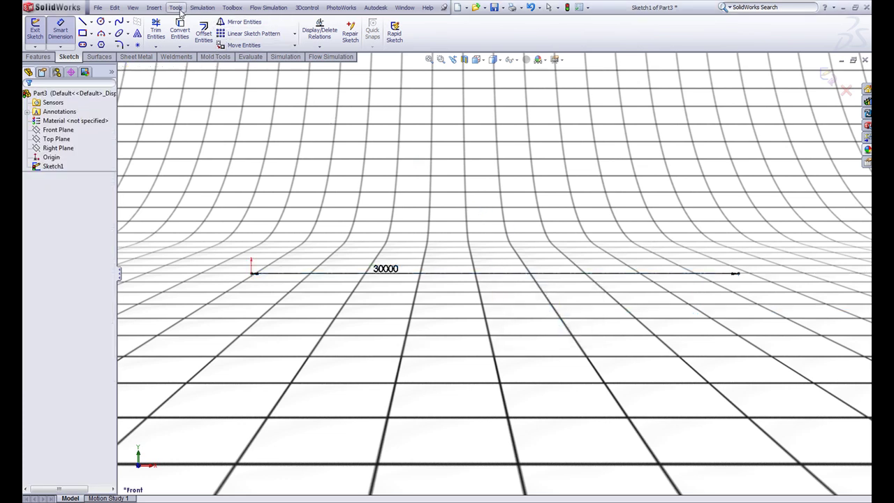
Insert the image Front_pic from the desktop into the sketch as a sketch picture.
click(175, 7)
mouse_move(225, 202)
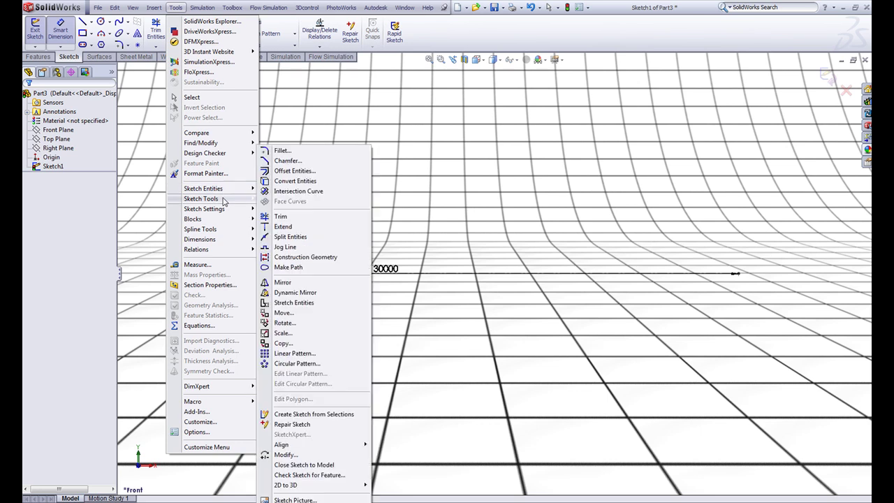
click(308, 500)
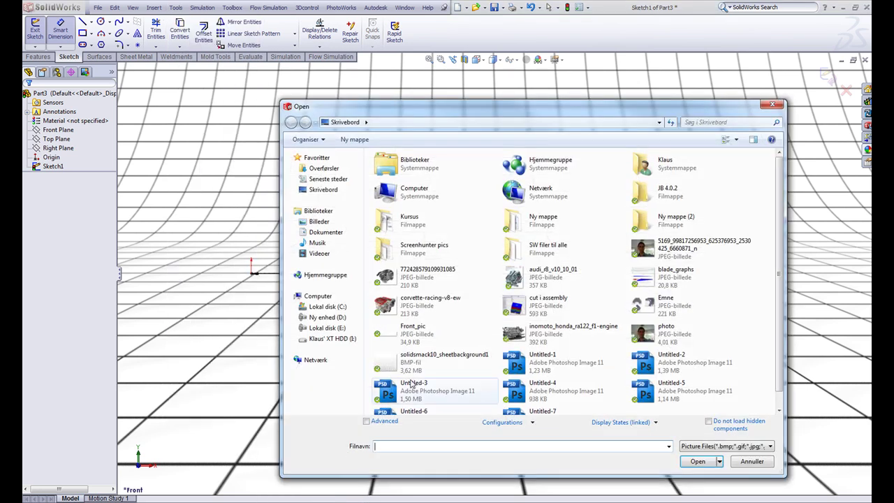
click(423, 340)
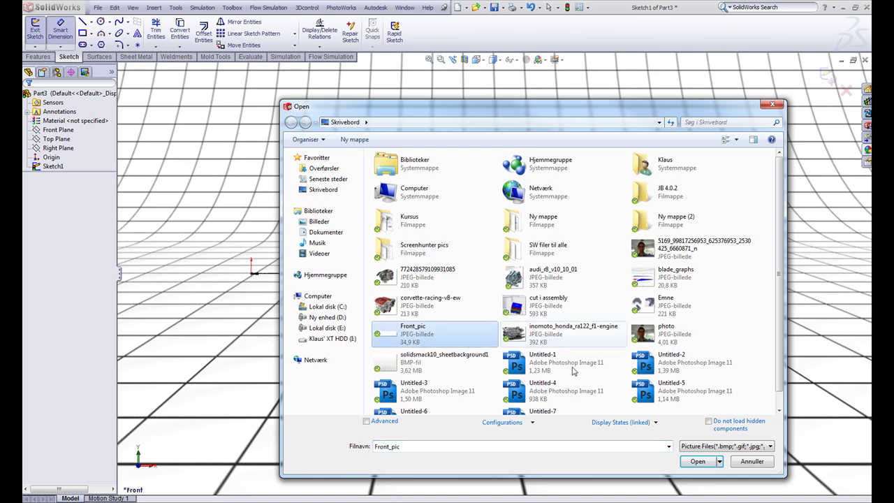
click(697, 462)
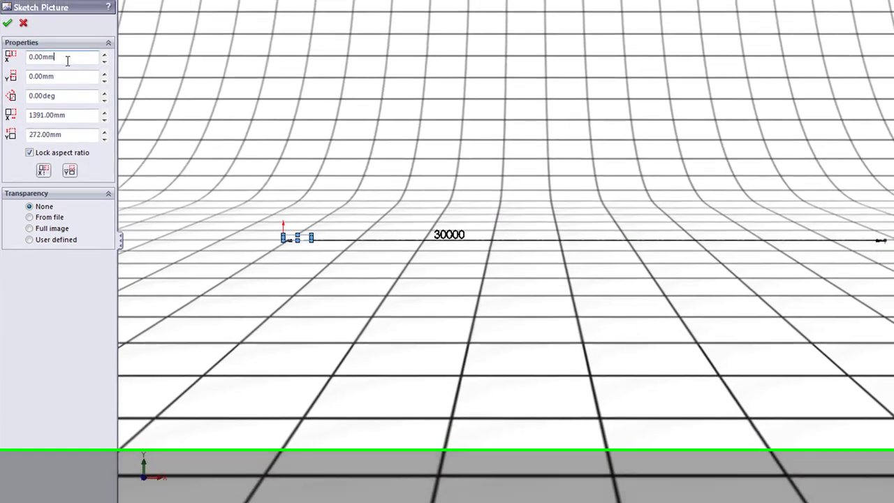
Set the sketch picture's X position to -962 mm and its width to 31950 mm with the aspect ratio locked.
double_click(68, 46)
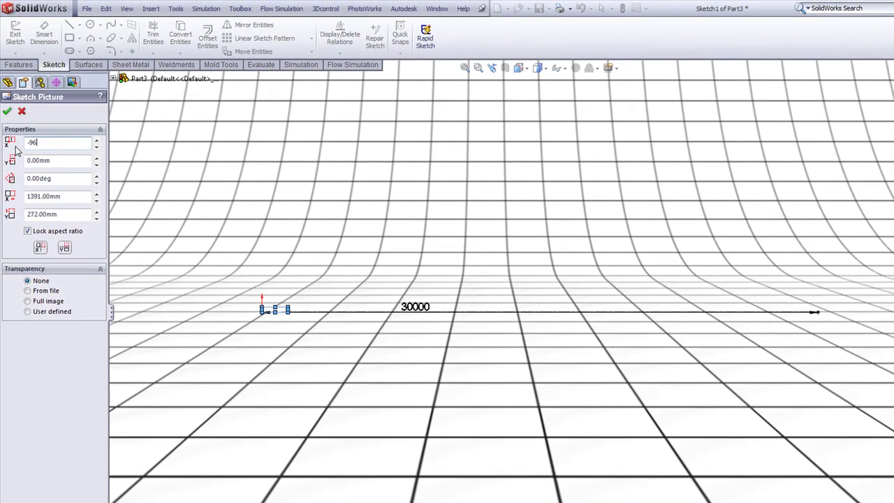
key(Return)
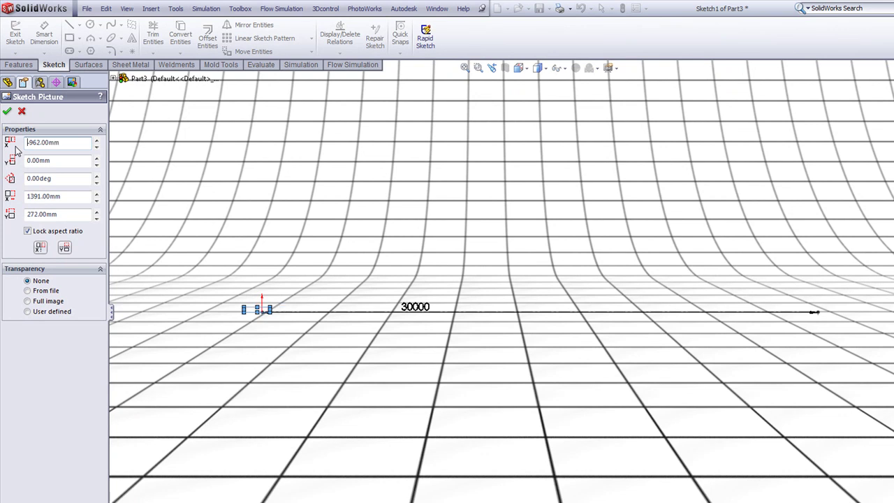
double_click(70, 196)
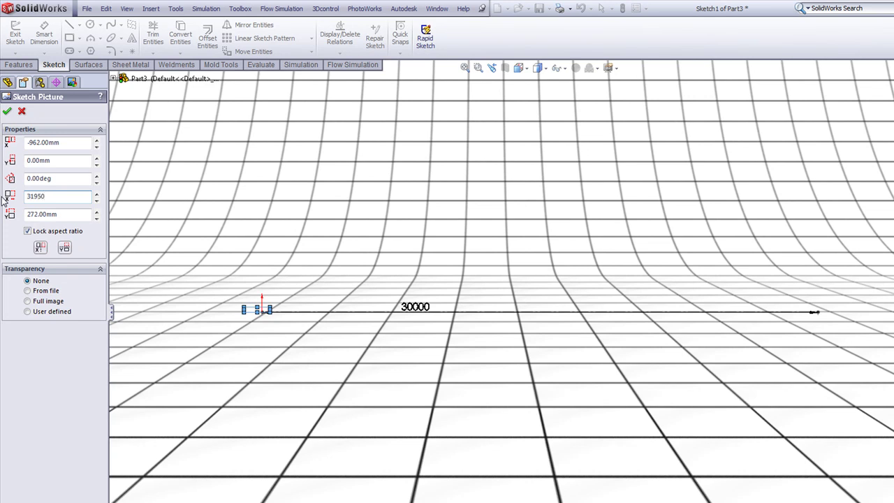
key(Return)
Give the sketch picture full-image transparency of 0.45, accept it and close the sketch.
click(28, 301)
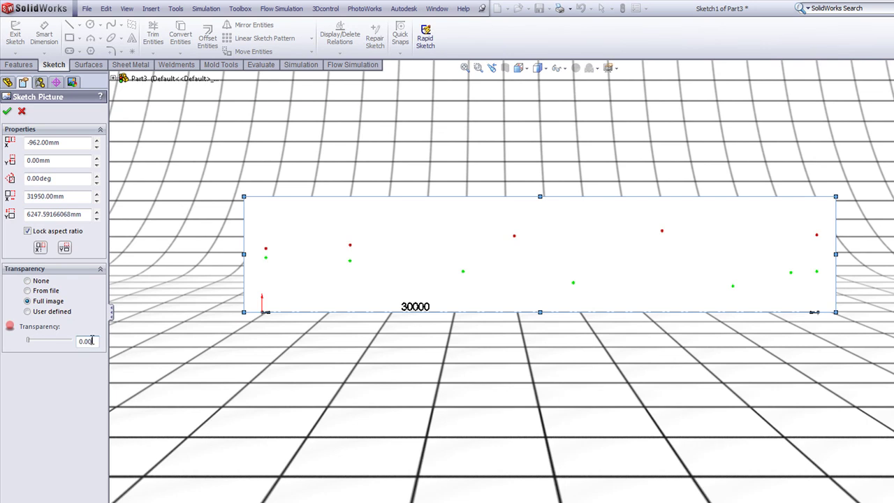
text(0.45)
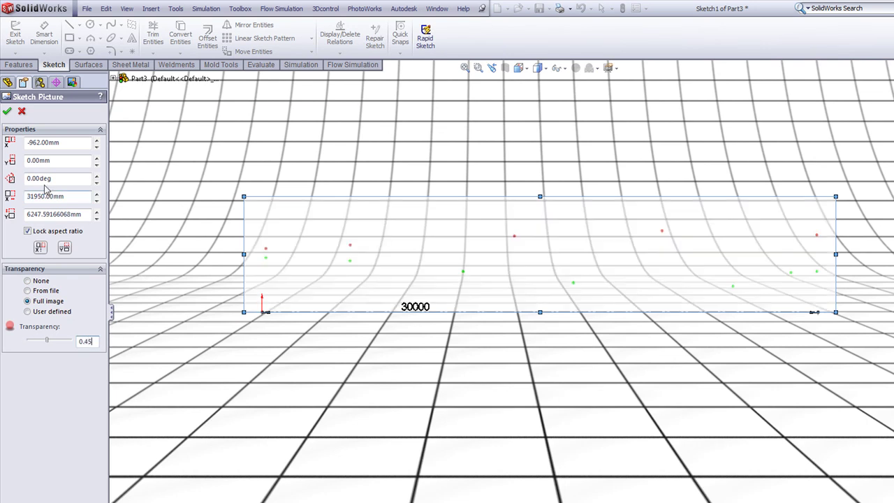
click(7, 111)
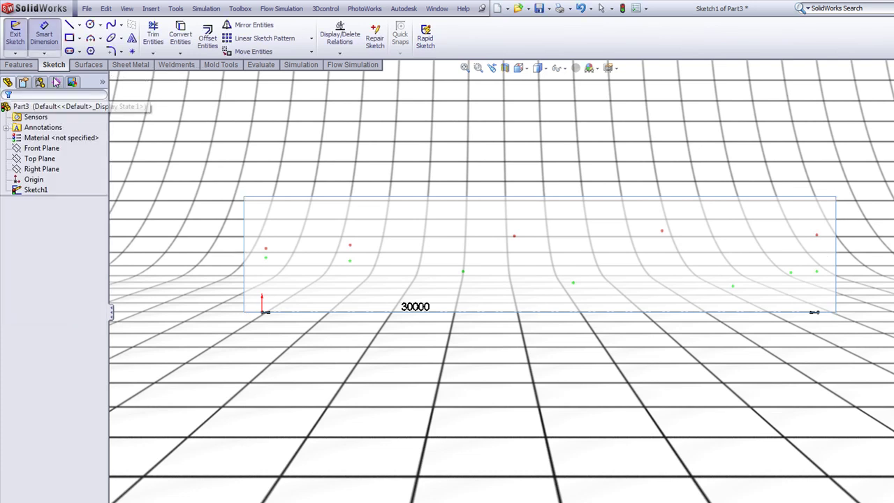
click(14, 33)
click(334, 112)
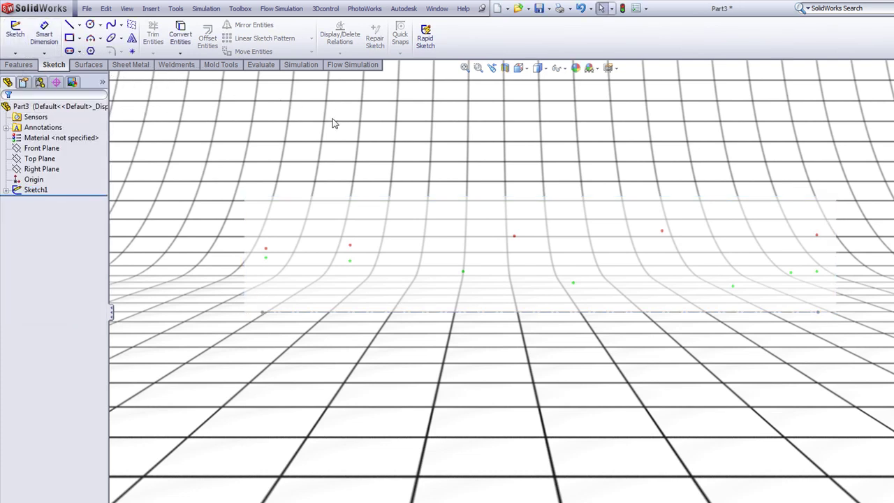
Start a second sketch on the Front Plane for tracing the blade outline over the picture.
click(18, 35)
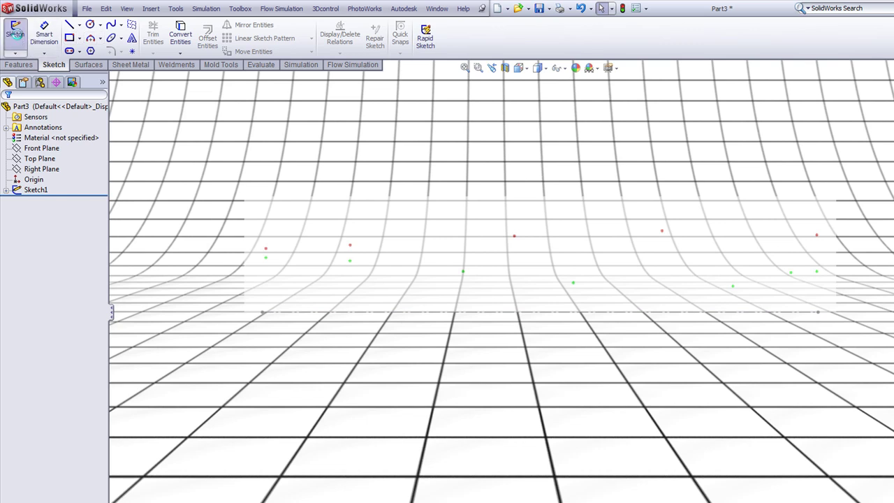
click(113, 79)
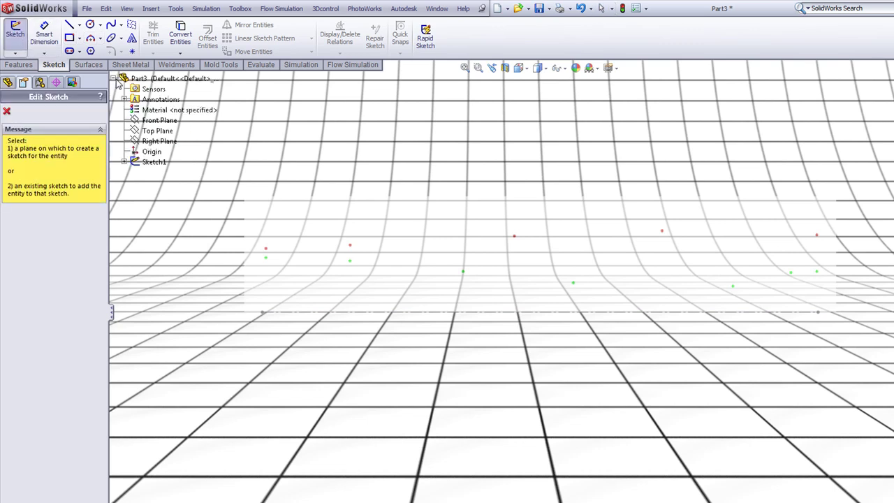
click(154, 123)
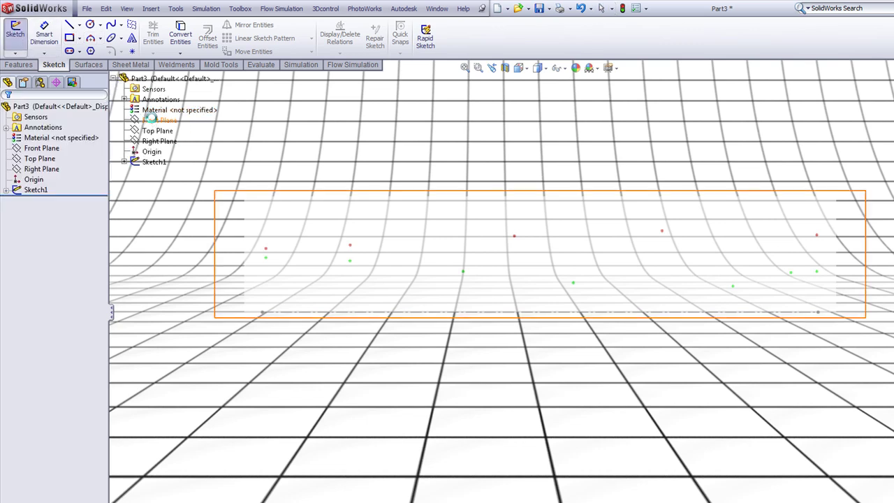
Draw the upper blade edge as a spline through the five red dots of the picture, from root to tip.
click(114, 30)
scroll(306, 245, down, 5)
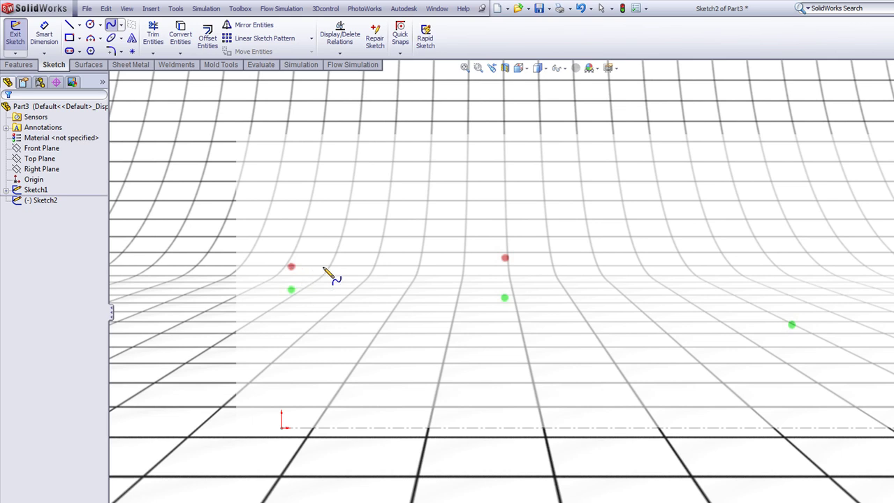
click(291, 266)
double_click(505, 258)
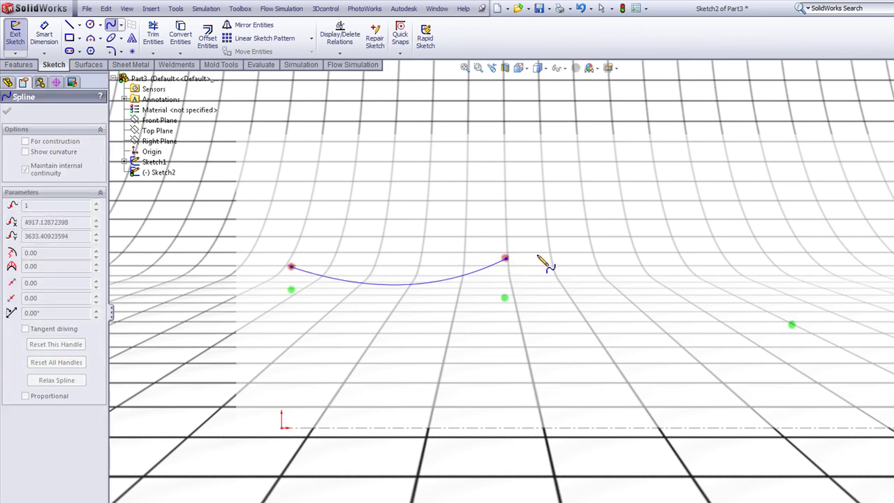
scroll(875, 254, up, 2)
scroll(867, 253, down, 3)
click(540, 302)
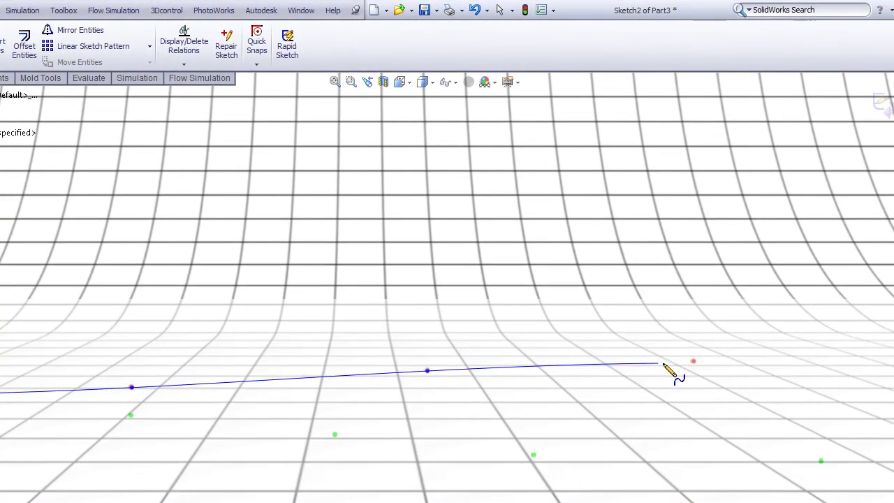
scroll(670, 365, up, 2)
scroll(673, 366, down, 2)
scroll(468, 373, down, 2)
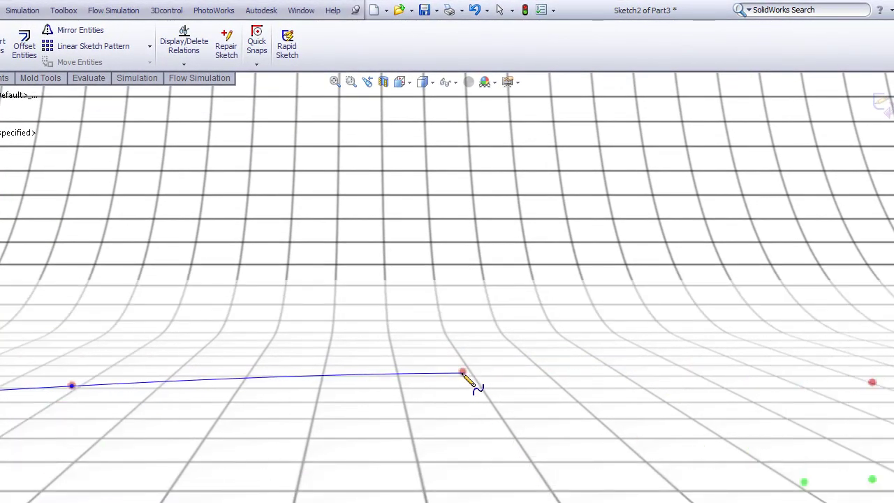
click(463, 372)
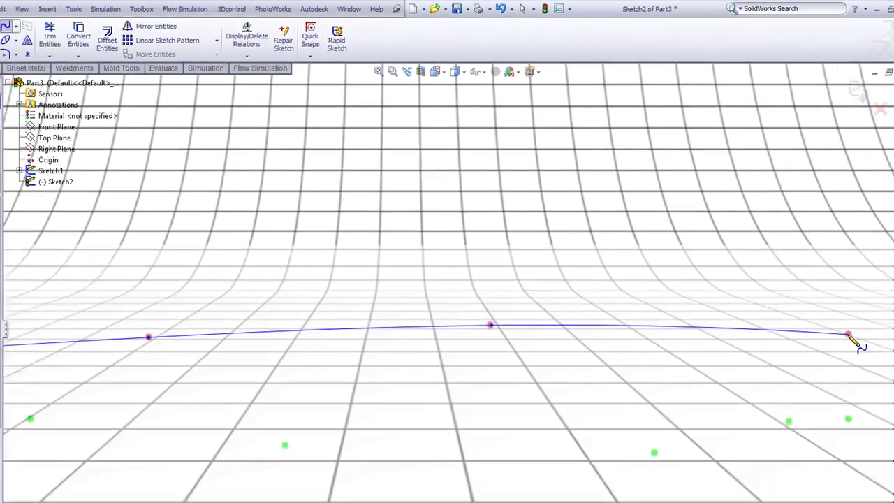
double_click(848, 335)
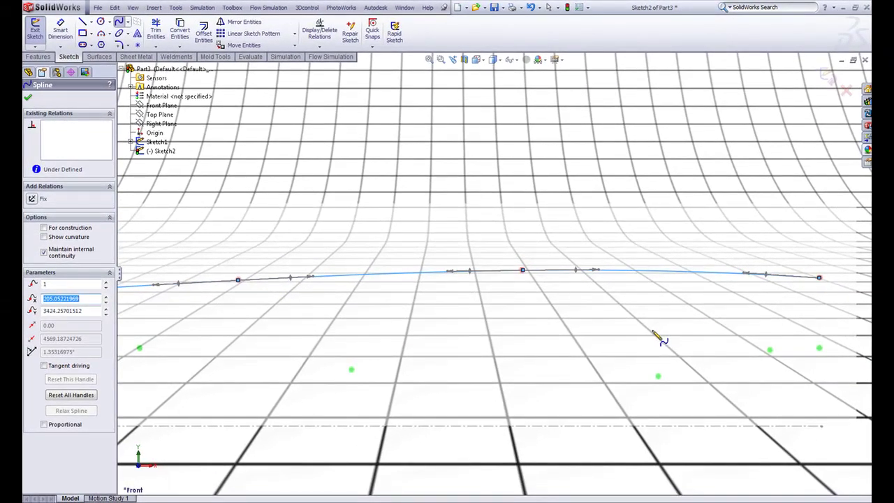
Draw the lower blade edge as a spline through the seven green dots of the picture, from root to tip.
scroll(655, 331, up, 5)
scroll(234, 314, down, 5)
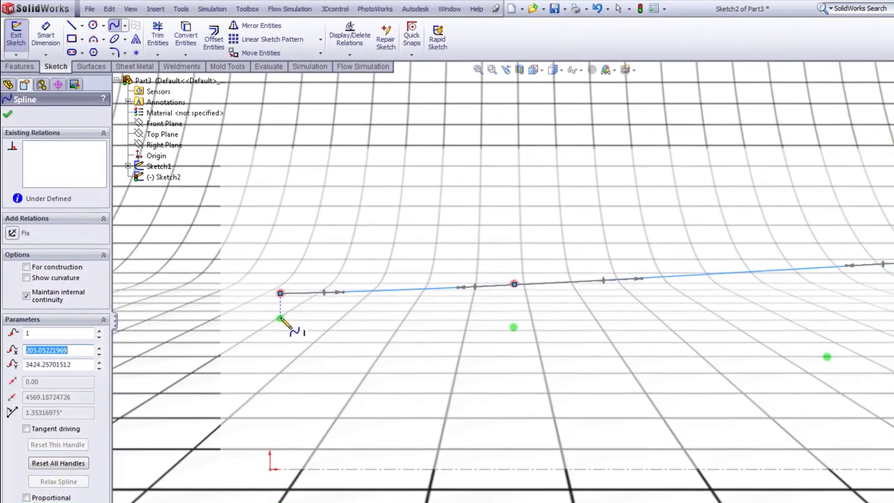
click(261, 271)
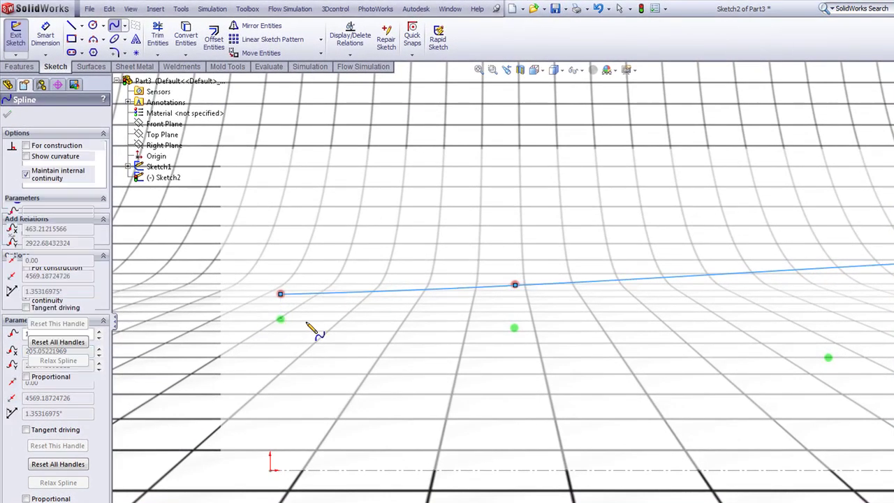
click(515, 328)
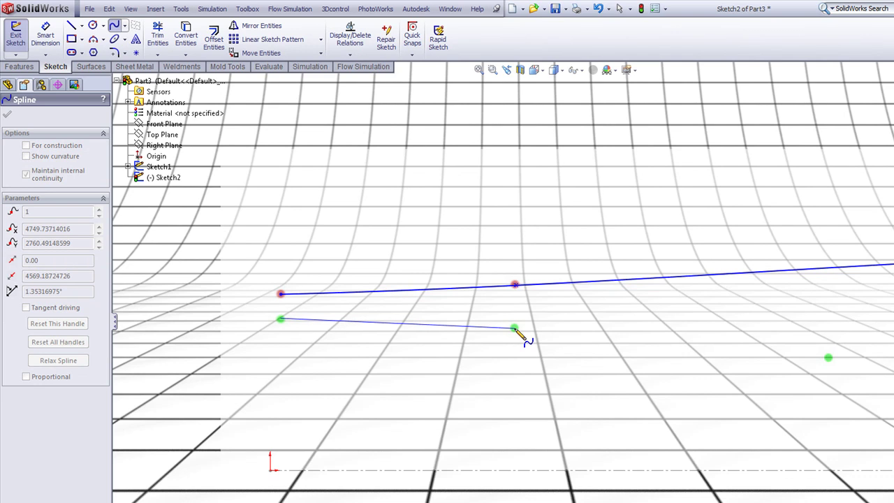
click(828, 358)
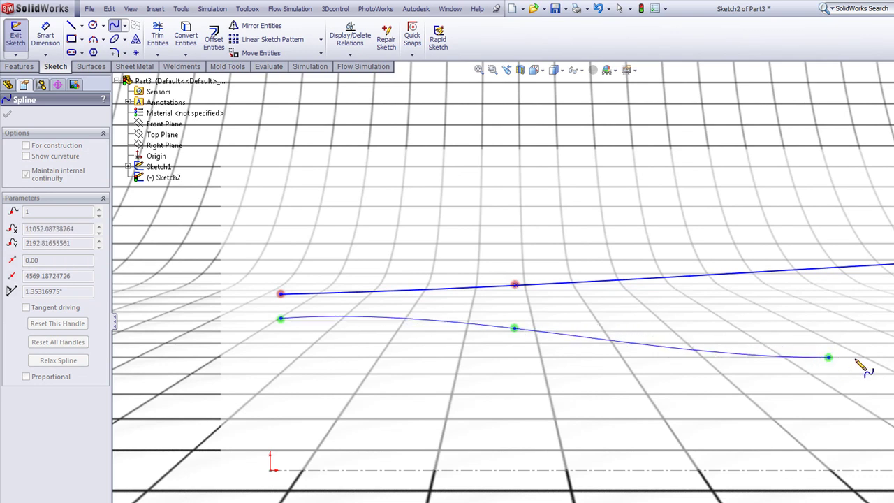
scroll(862, 361, up, 5)
scroll(872, 362, down, 3)
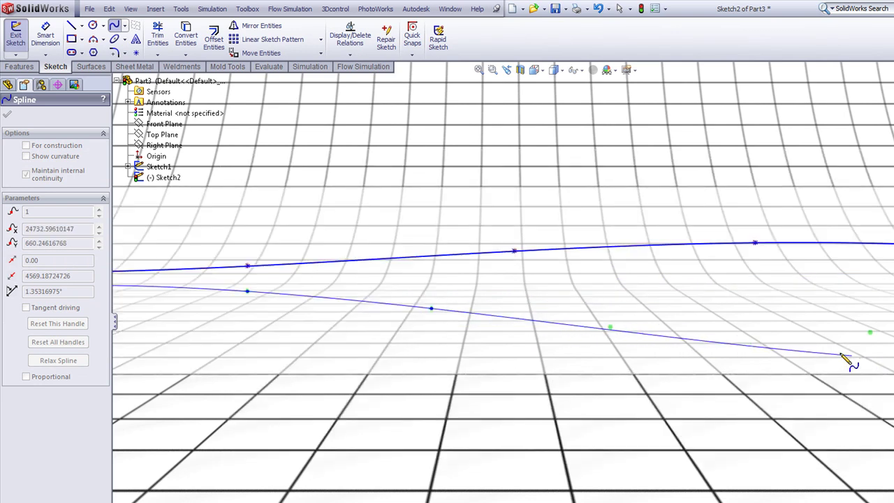
scroll(604, 326, down, 3)
click(602, 326)
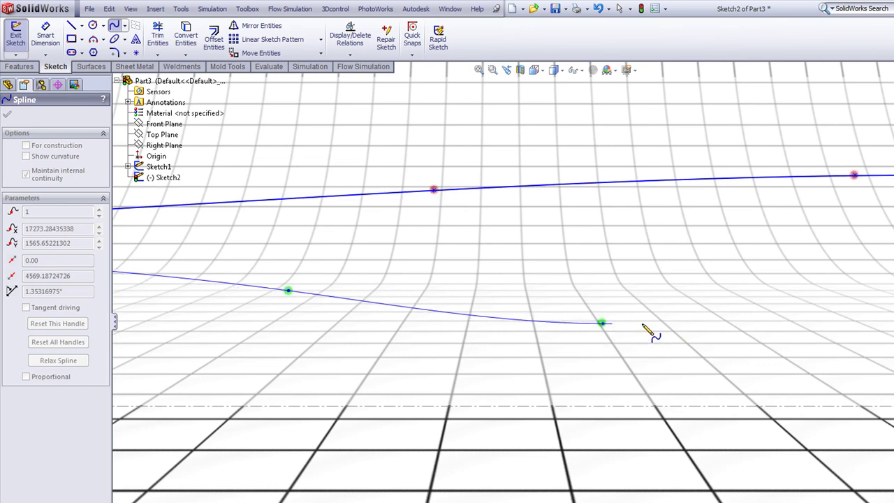
scroll(712, 339, up, 3)
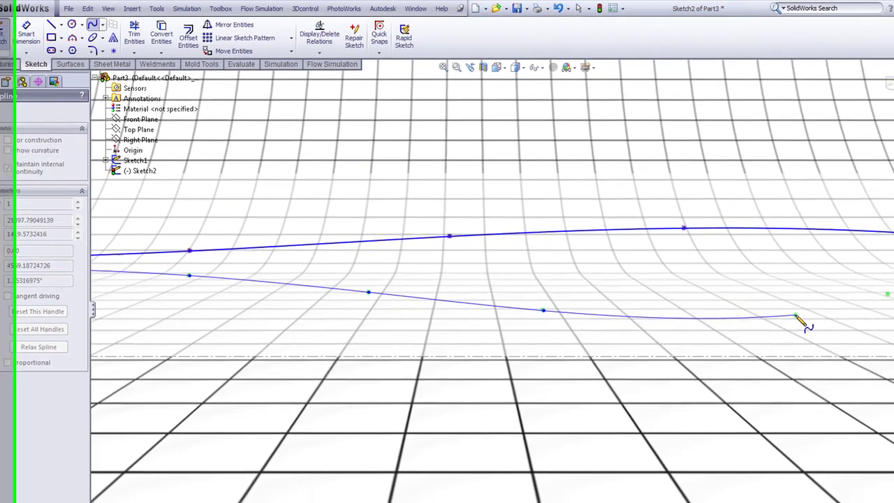
click(845, 327)
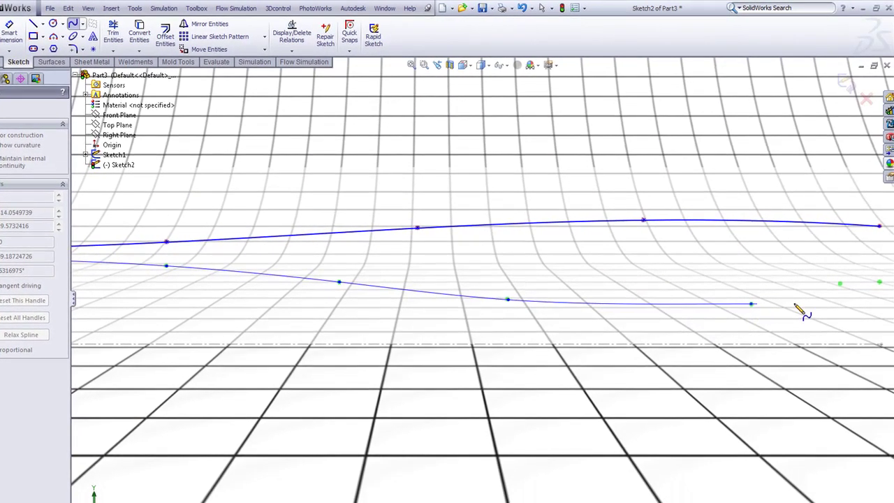
click(841, 284)
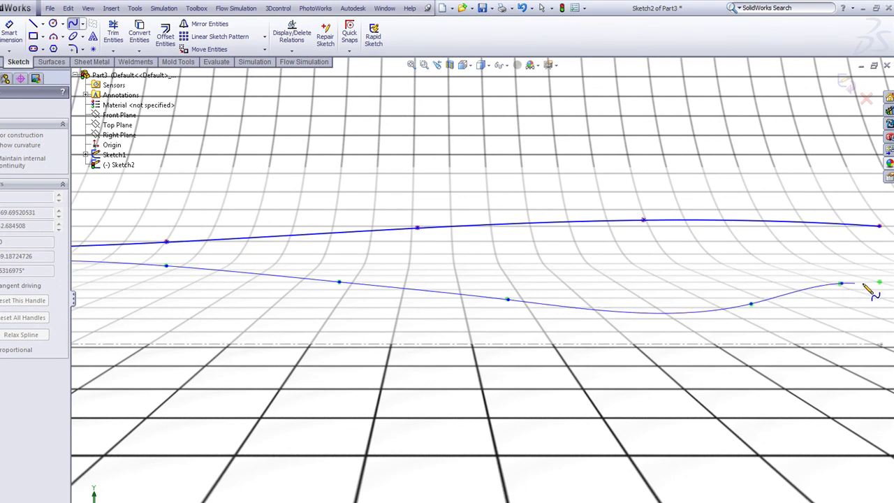
double_click(880, 283)
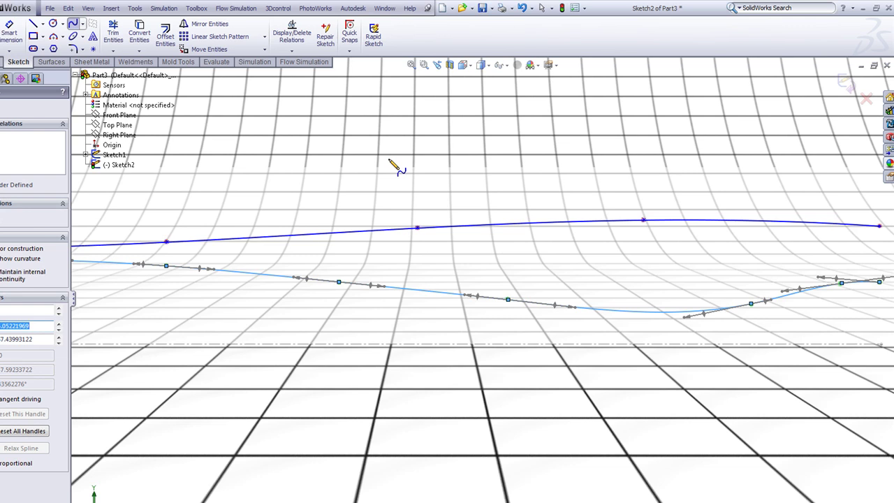
key(Escape)
Align the tip endpoints of both splines vertically with each other and with the end of the reference line.
key(f)
scroll(696, 267, down, 3)
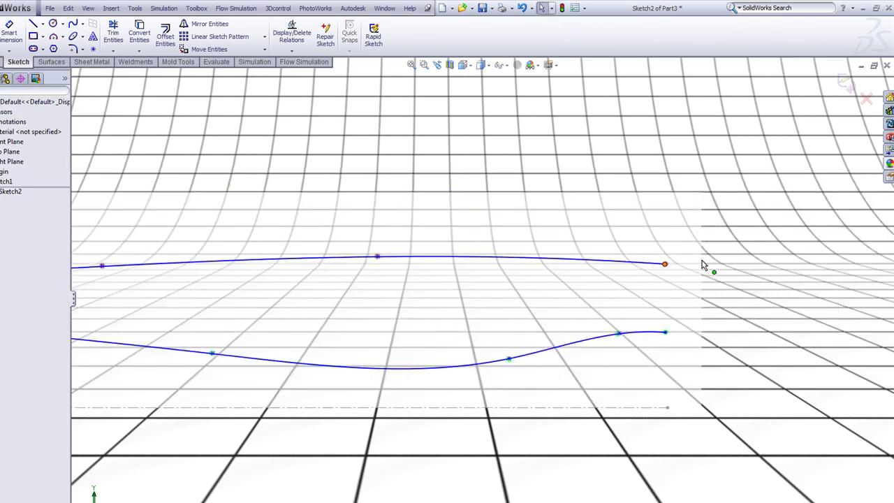
click(665, 265)
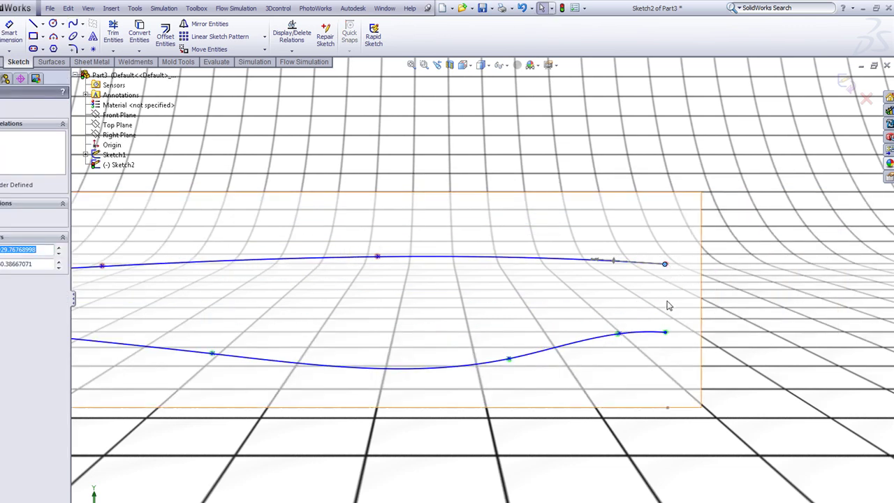
click(665, 333)
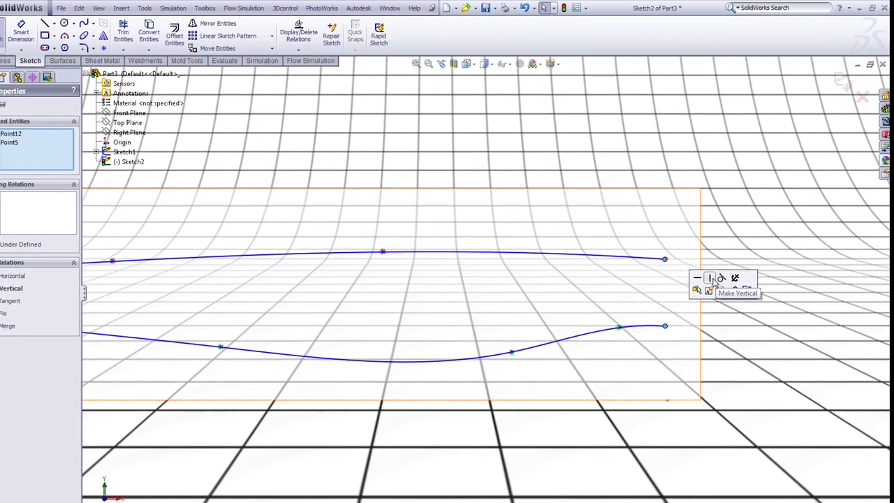
click(711, 284)
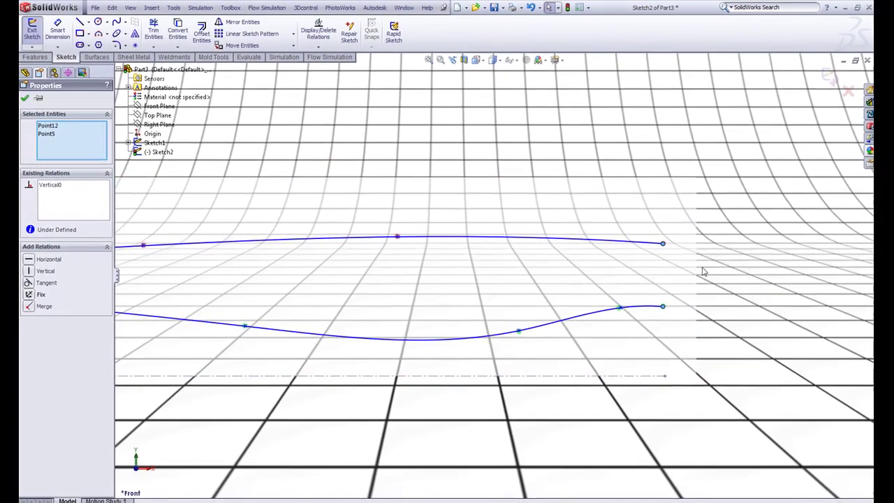
ctrl+click(664, 373)
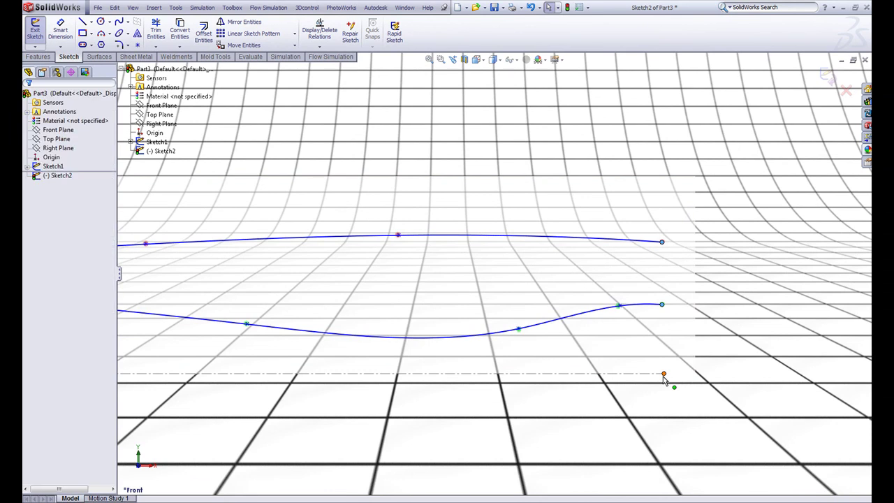
click(703, 340)
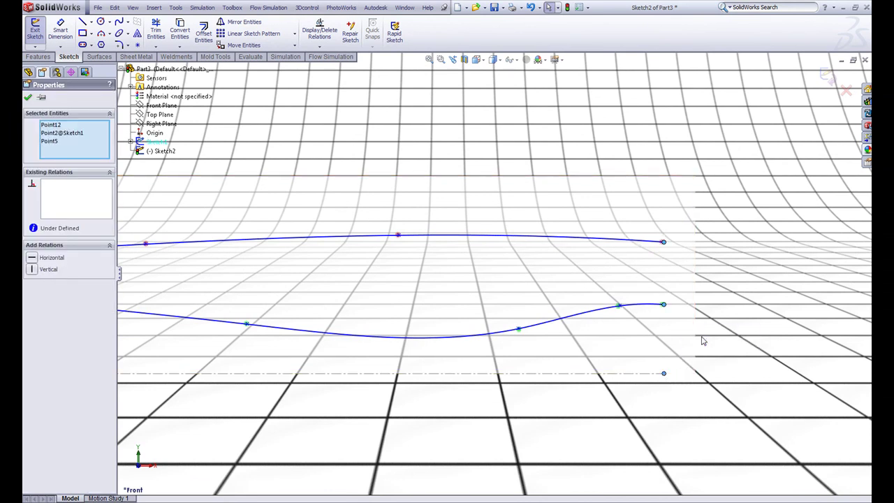
click(727, 305)
Align the root endpoints of both splines vertically with the origin.
scroll(357, 306, up, 6)
scroll(298, 286, down, 3)
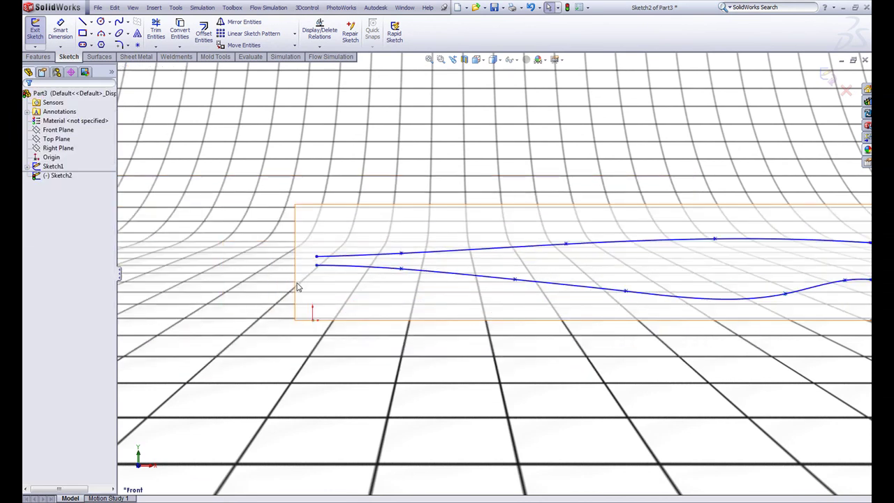
scroll(358, 278, down, 4)
click(289, 247)
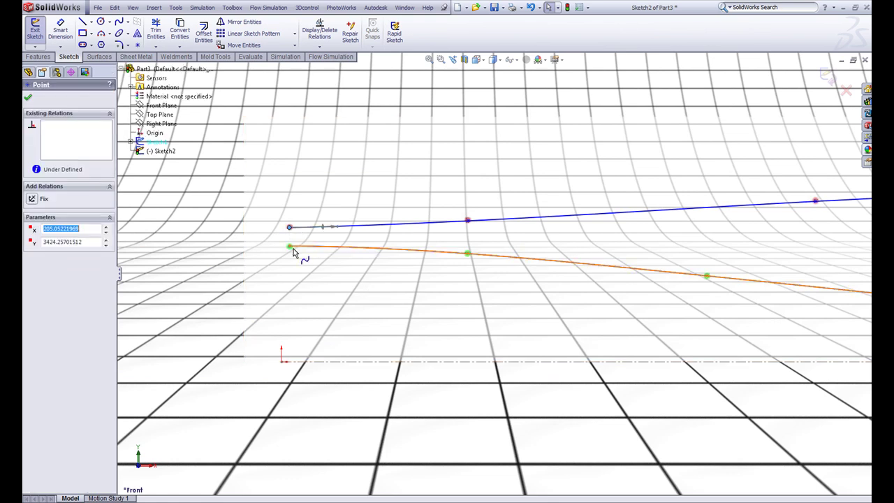
ctrl+click(289, 227)
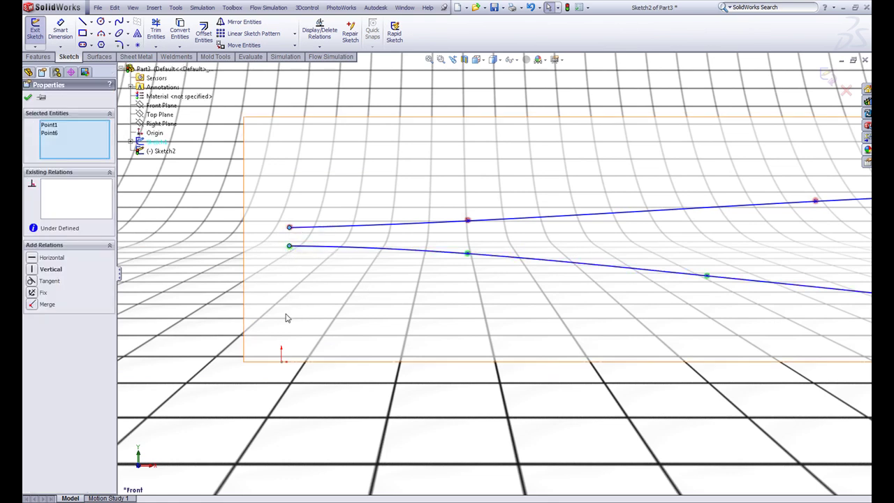
ctrl+click(281, 361)
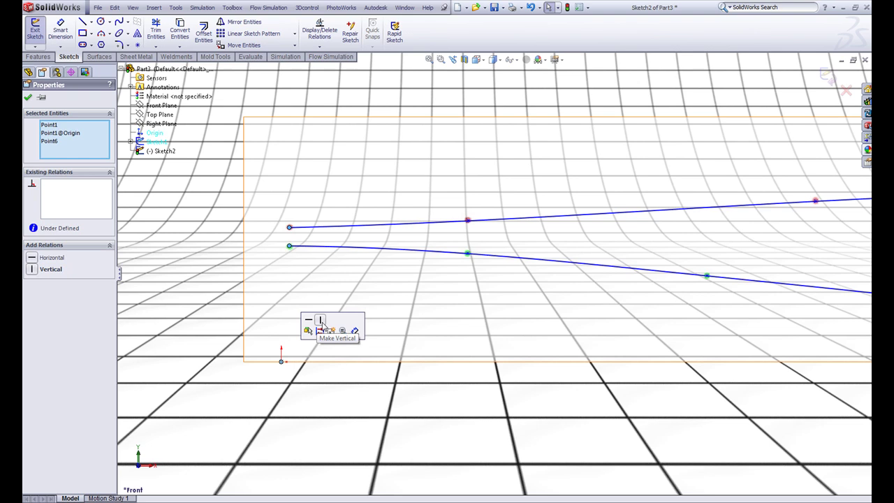
click(322, 327)
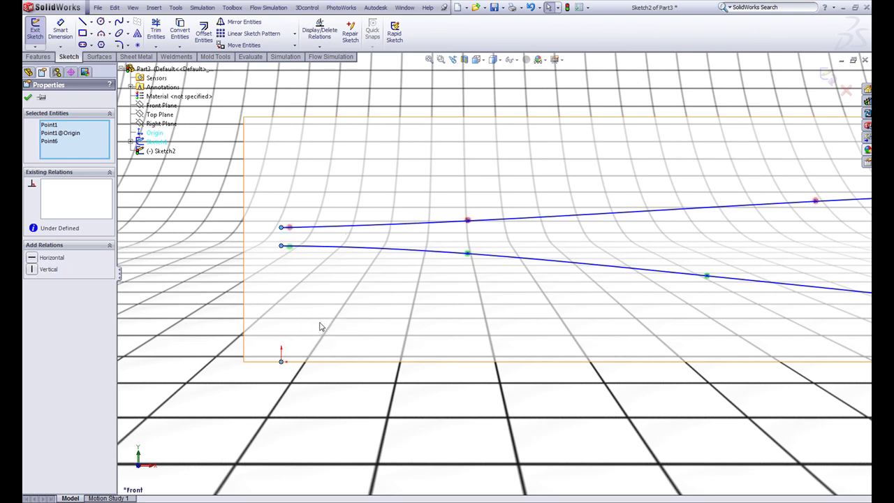
Add Horizontal relations to the tangent handles at the root ends of the upper and lower splines.
click(281, 229)
scroll(337, 229, down, 2)
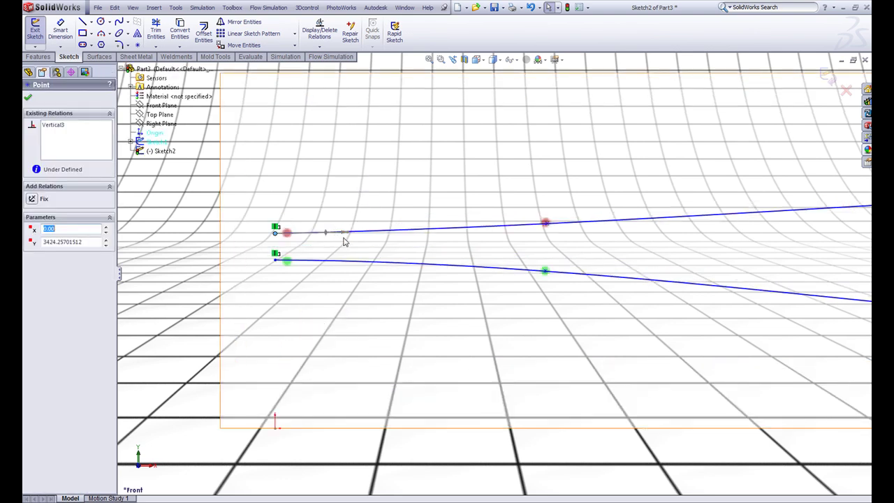
click(343, 235)
click(31, 199)
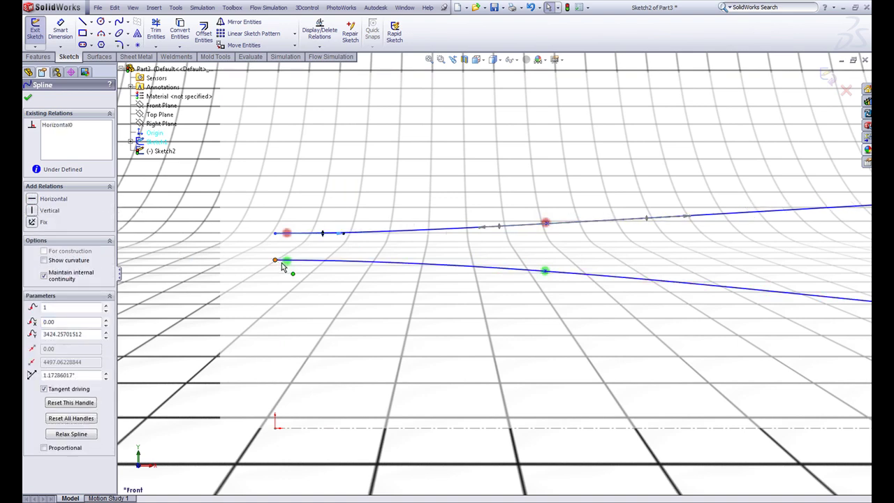
click(325, 264)
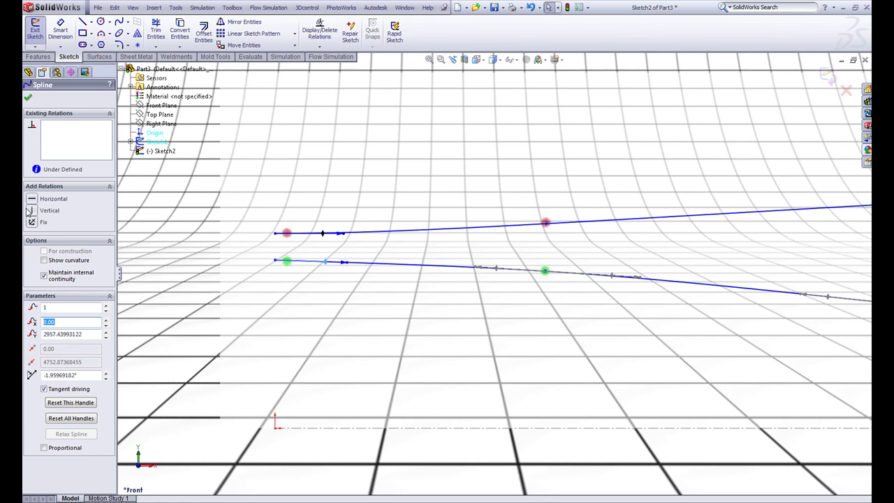
click(145, 219)
Add Horizontal relations to the upper spline's tangent handles at its tip and at its fourth point.
scroll(659, 242, up, 8)
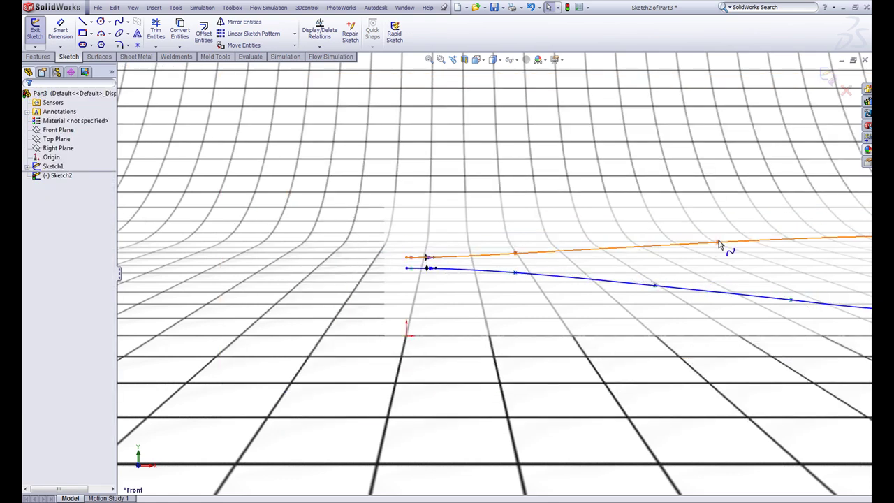
scroll(765, 246, down, 4)
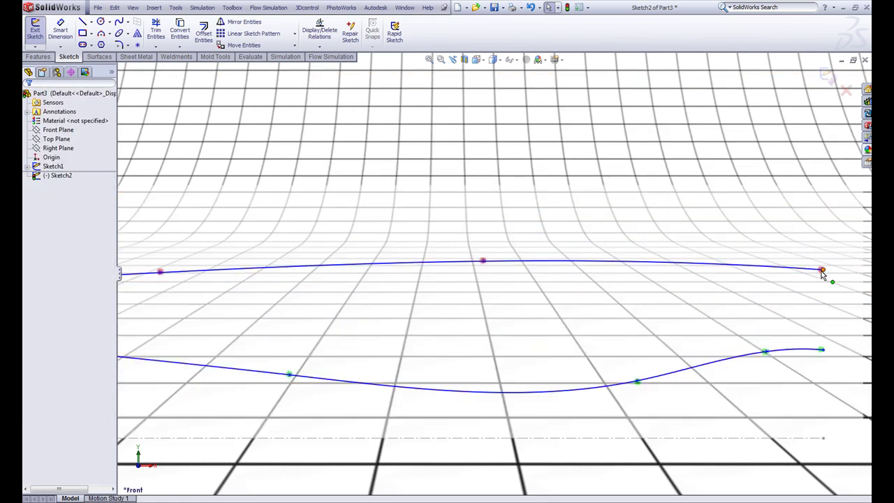
click(822, 271)
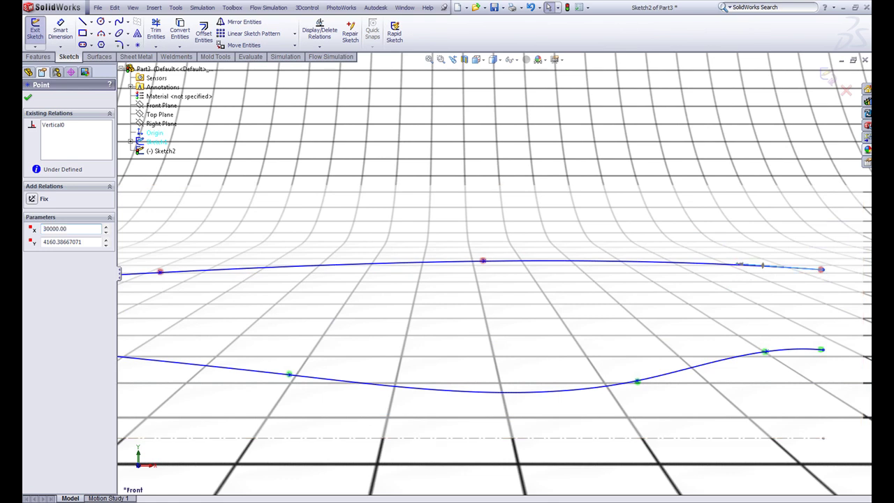
double_click(83, 230)
click(55, 200)
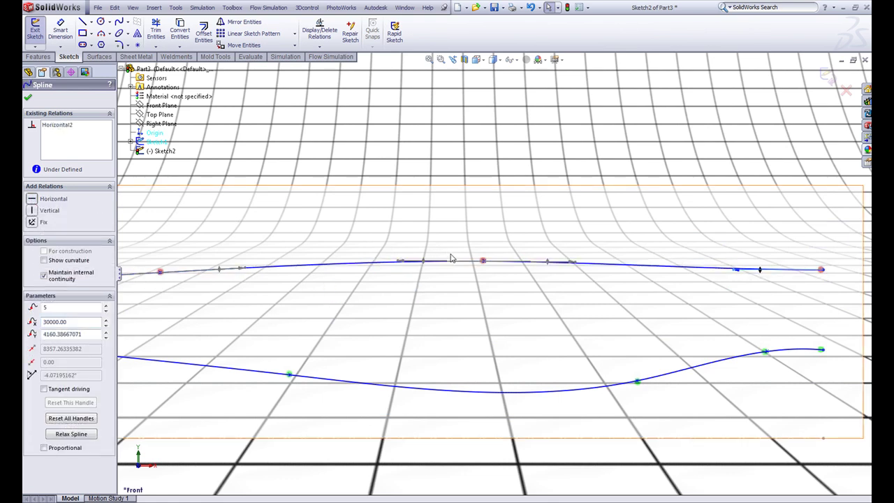
click(401, 262)
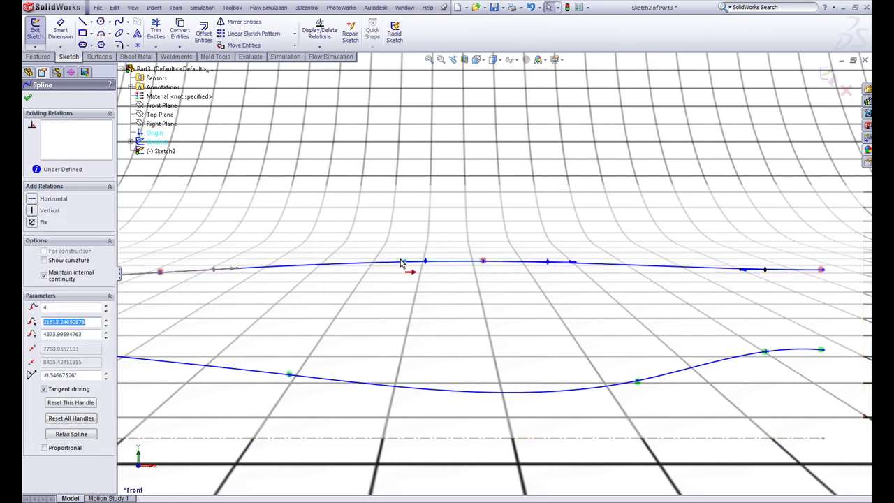
click(38, 201)
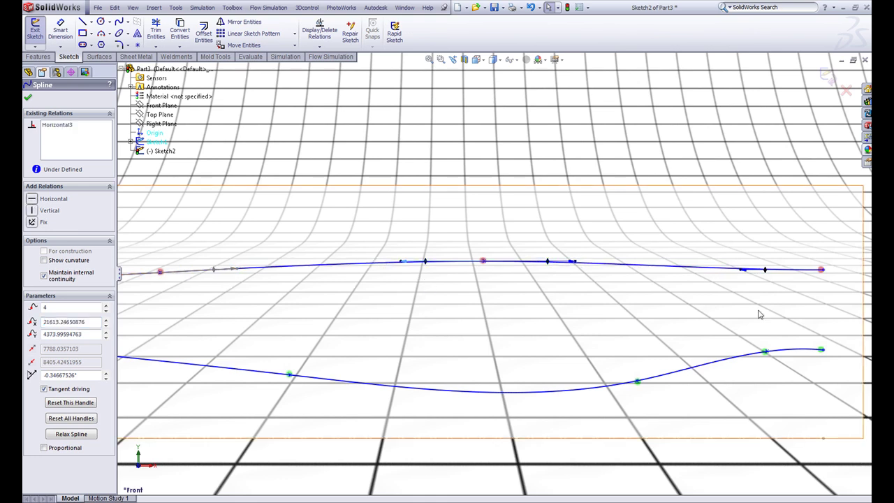
Shorten the tangent handle at the lower spline's tip to a magnitude of about 1434 and make it horizontal.
click(822, 348)
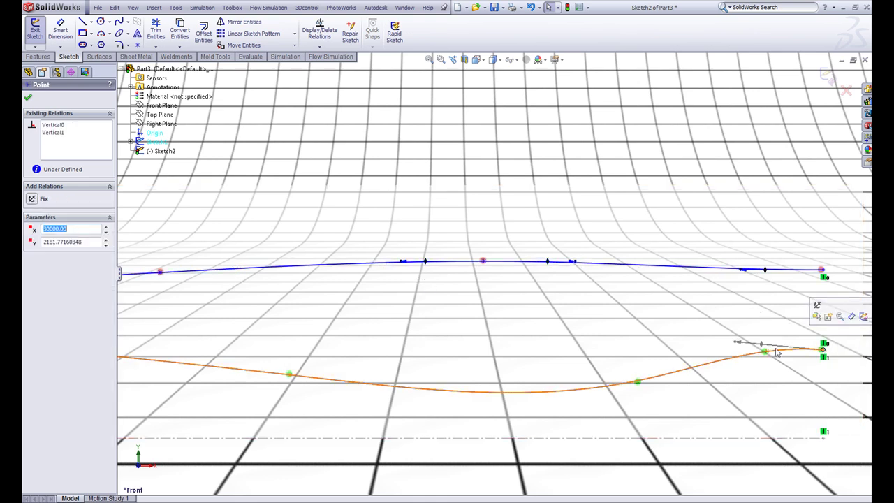
click(740, 347)
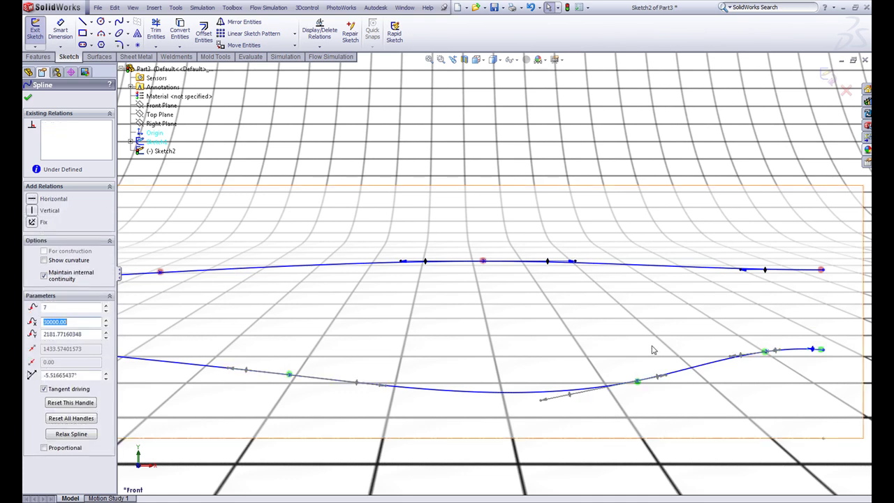
click(622, 146)
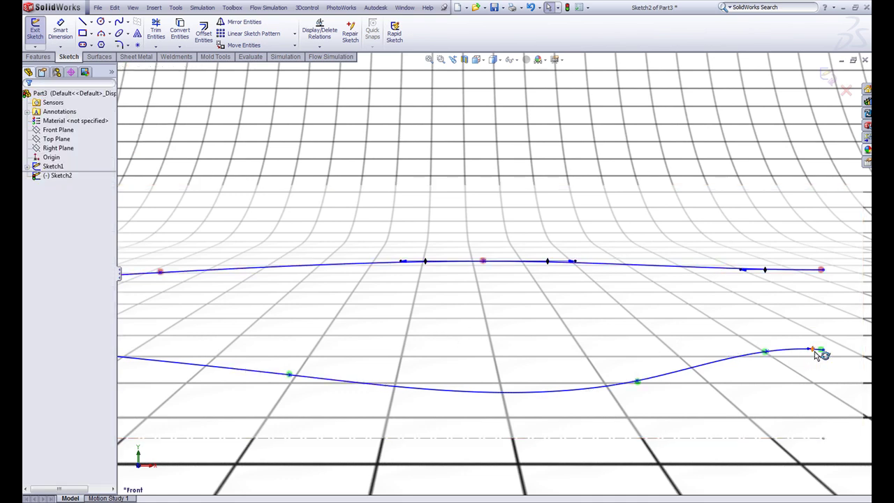
click(815, 352)
click(31, 201)
click(591, 131)
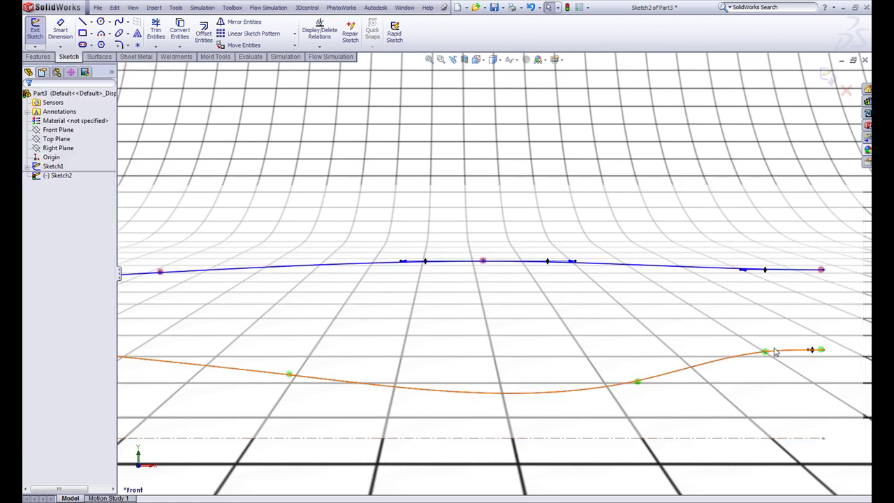
Fine-tune the lower spline's second-to-last point near the 30 m end, and finish the sketch.
scroll(774, 352, down, 2)
click(670, 338)
drag(668, 336, 672, 338)
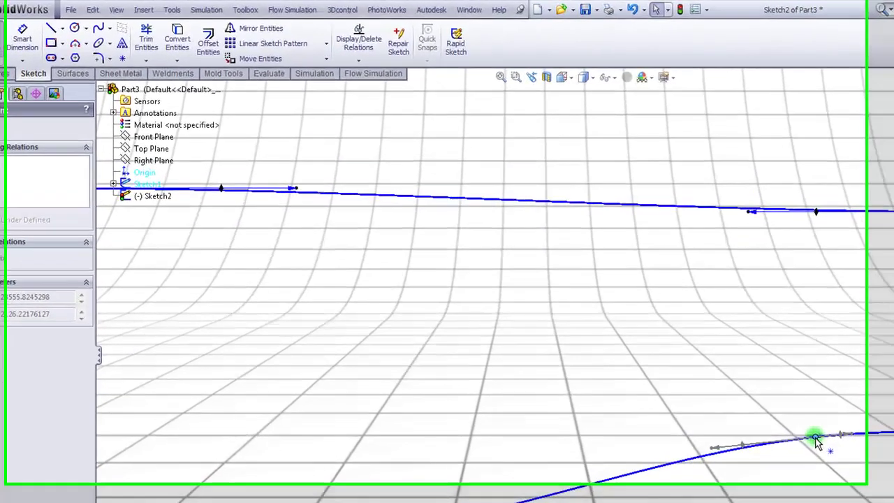
drag(816, 438, 816, 438)
scroll(798, 456, up, 4)
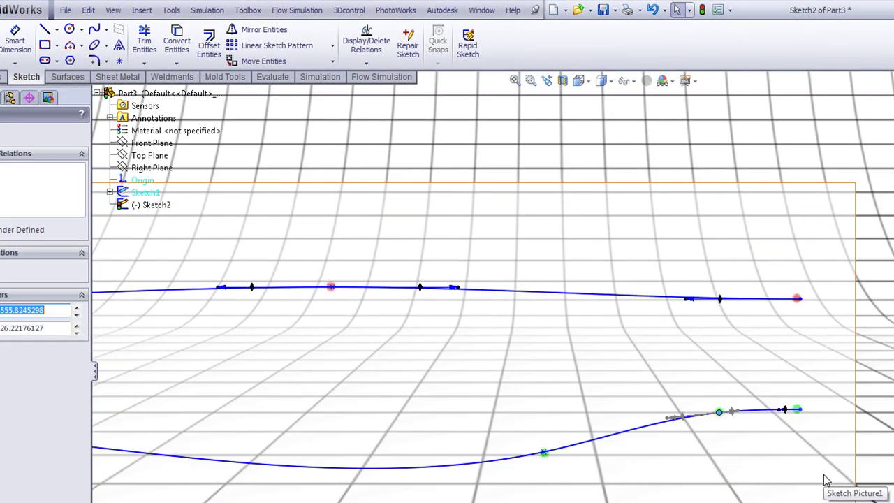
scroll(820, 480, up, 8)
click(398, 271)
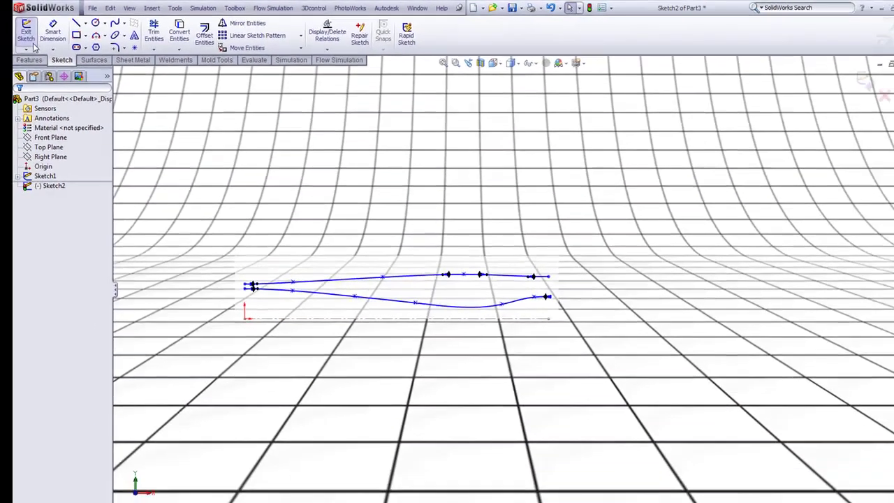
click(26, 31)
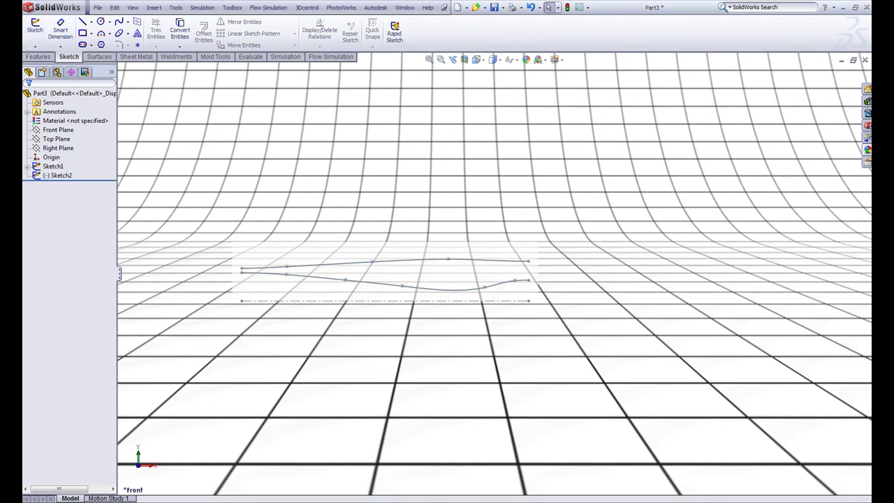
Create a reference plane offset 30 m from the Right Plane, at the far end of the splines.
click(39, 149)
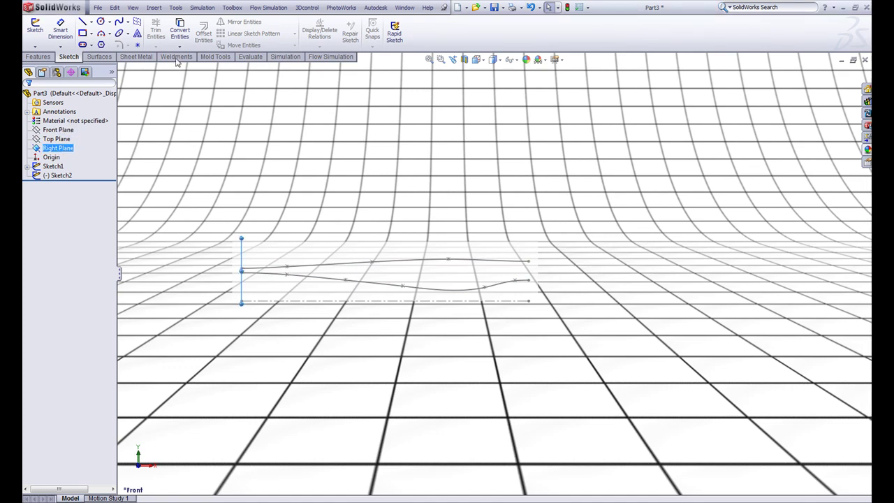
click(153, 7)
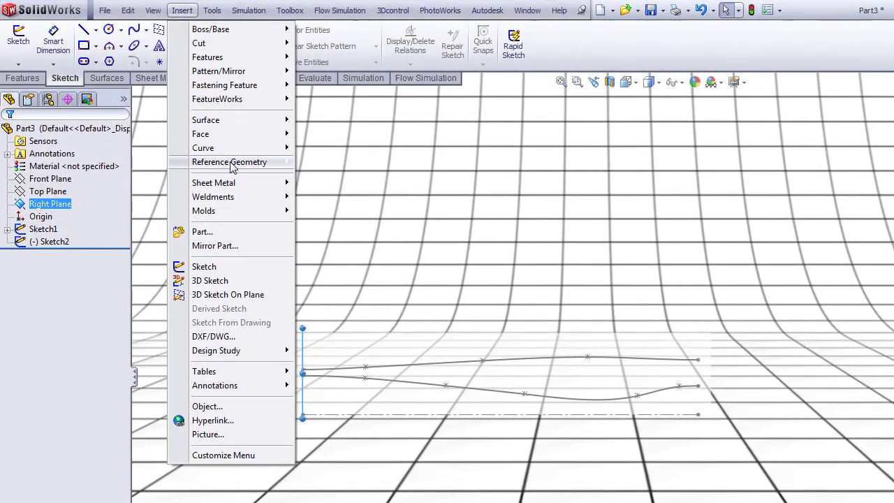
mouse_move(189, 117)
click(328, 162)
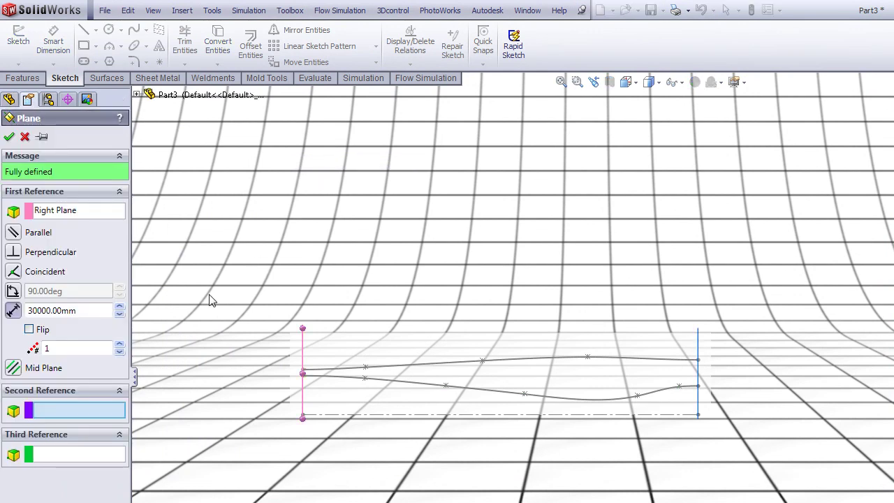
drag(95, 311, 3, 308)
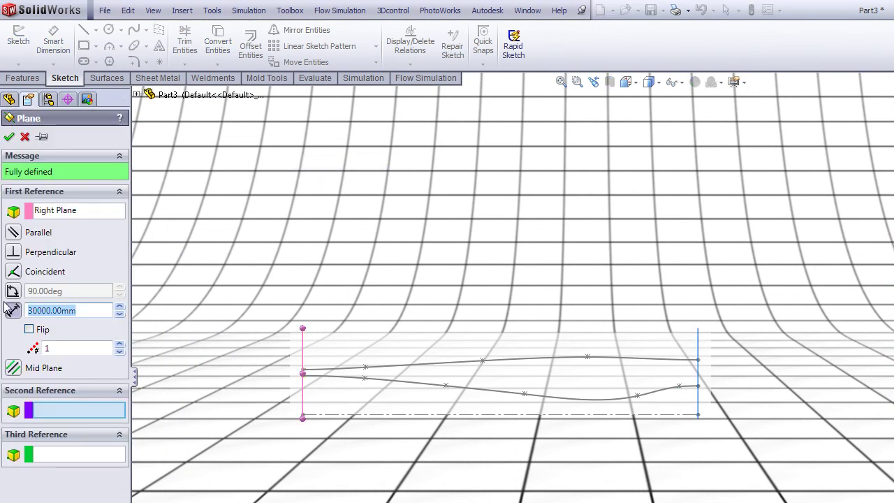
text(30)
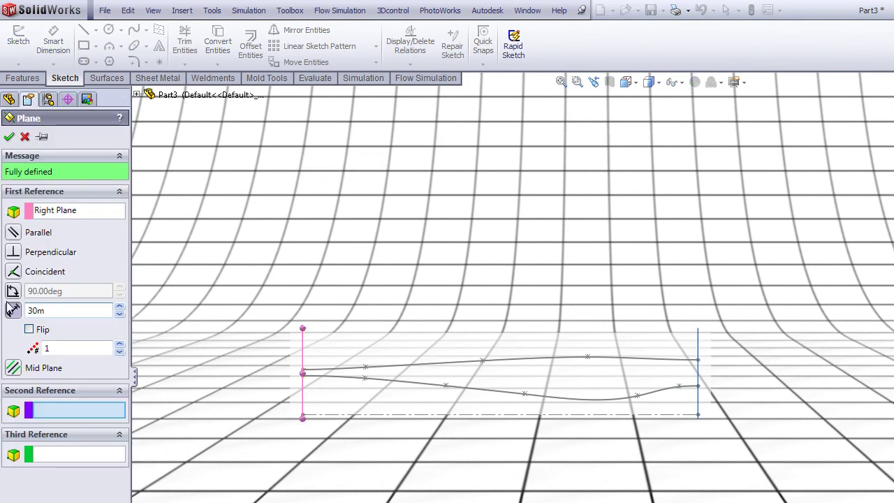
click(8, 137)
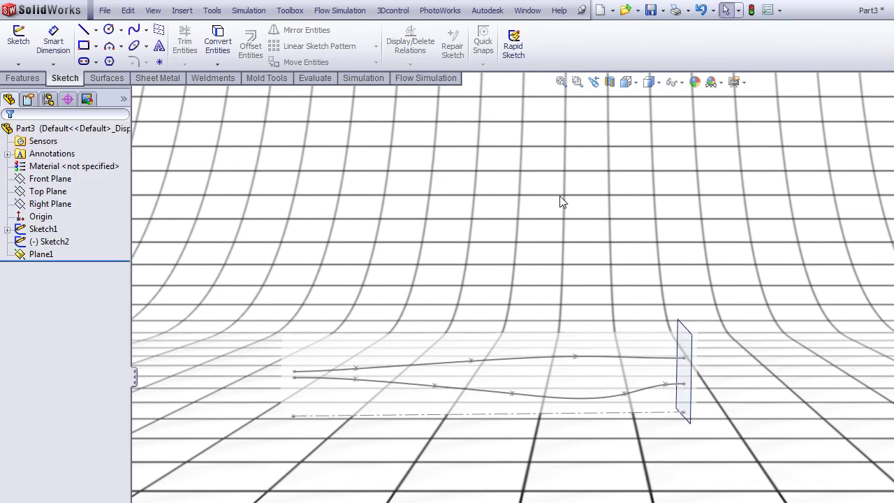
Create a reference plane offset 5500 mm from Plane1, flipped back toward the Right Plane.
middle_drag(560, 195, 631, 299)
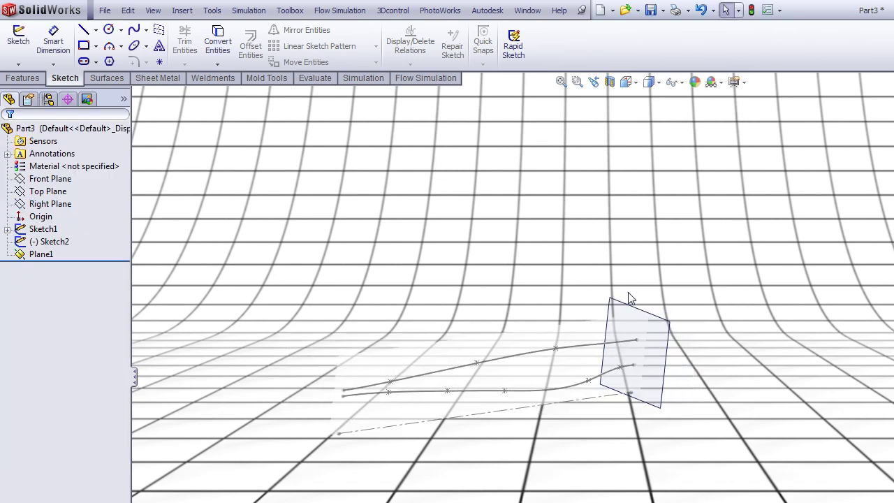
click(661, 329)
click(181, 11)
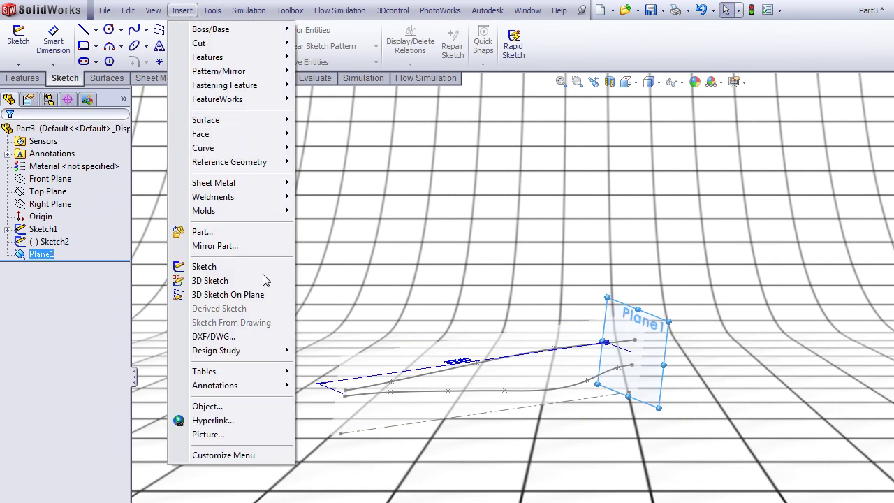
mouse_move(260, 162)
click(352, 164)
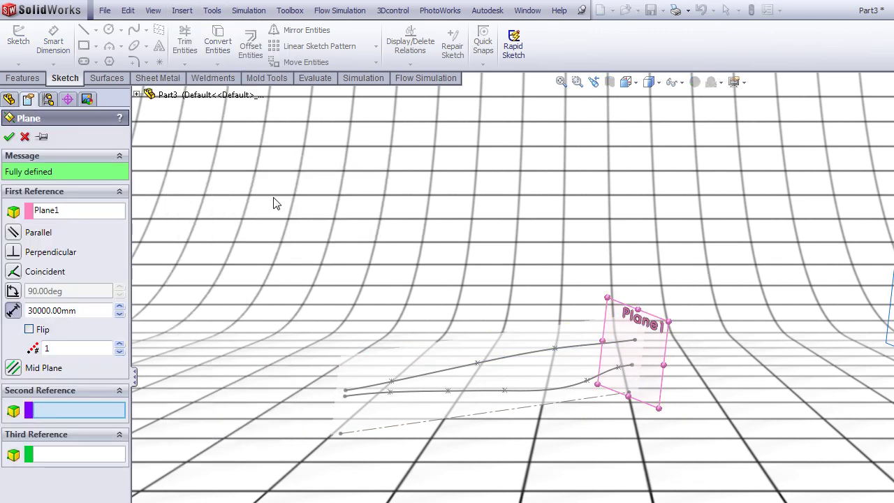
drag(87, 310, 3, 314)
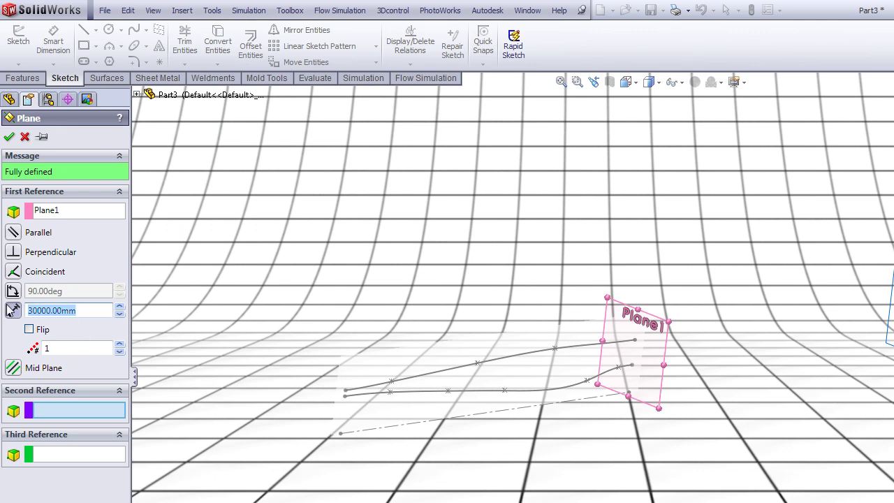
text(55)
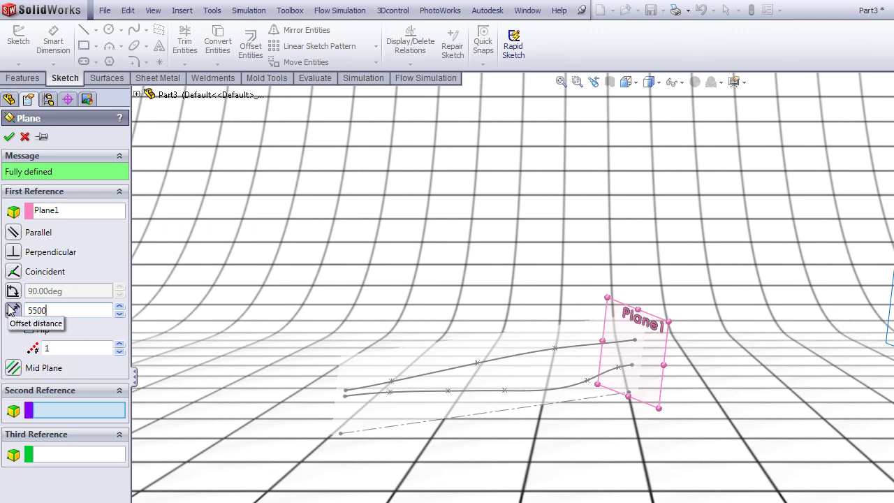
text(00)
key(Return)
click(29, 330)
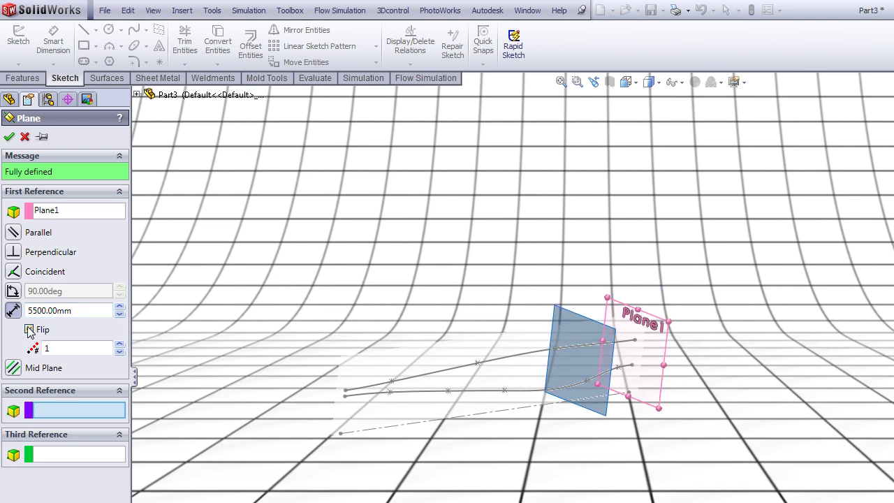
click(9, 137)
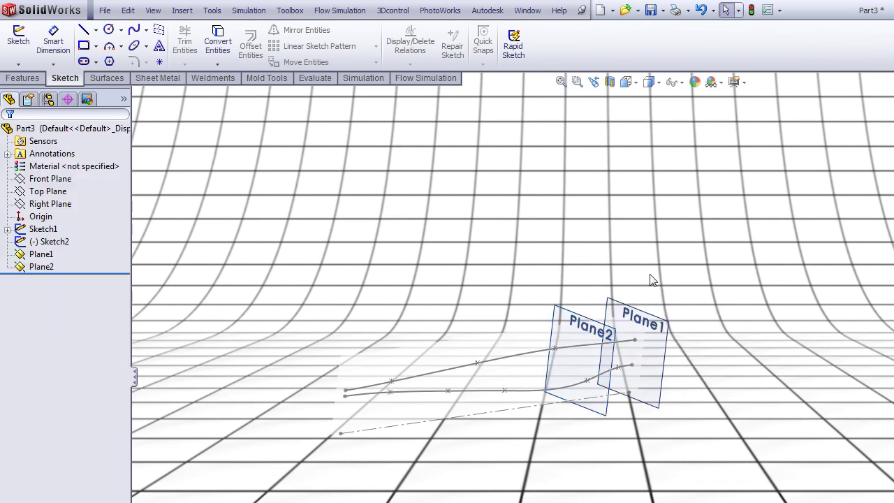
Create another reference plane offset 27500 mm from Plane1, flipped back toward the Right Plane.
click(658, 337)
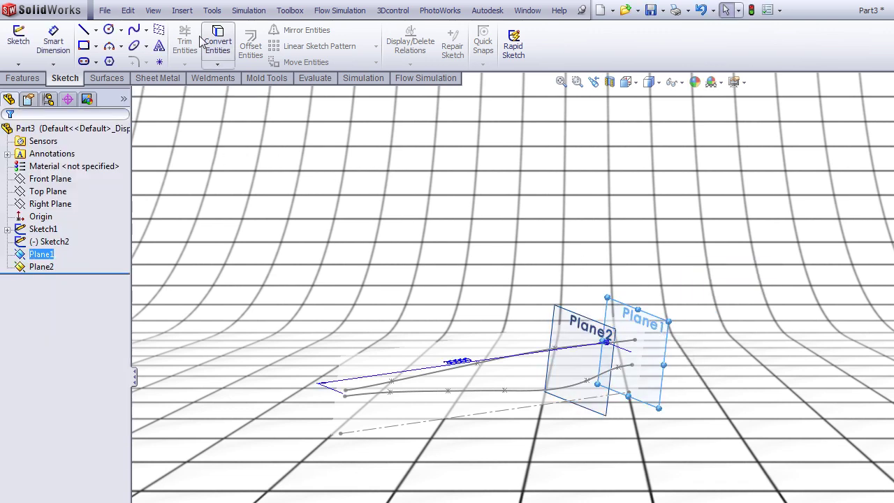
click(182, 10)
mouse_move(259, 162)
click(301, 163)
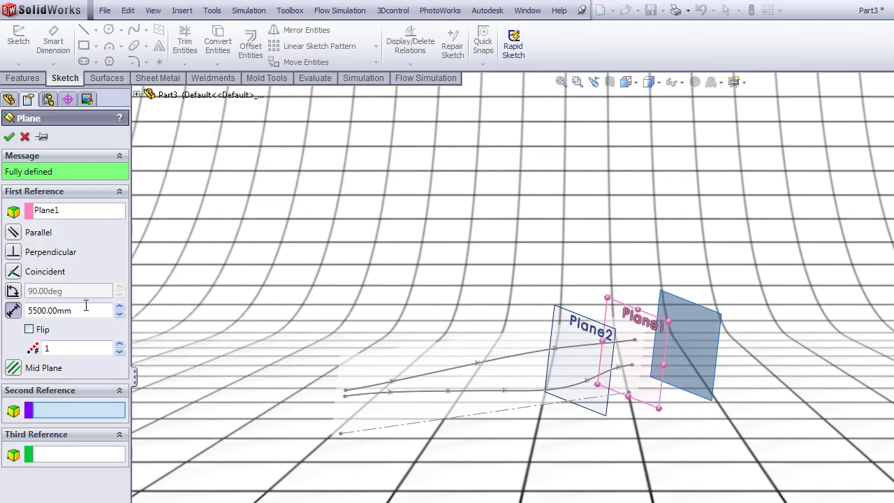
drag(86, 307, 4, 316)
text(2)
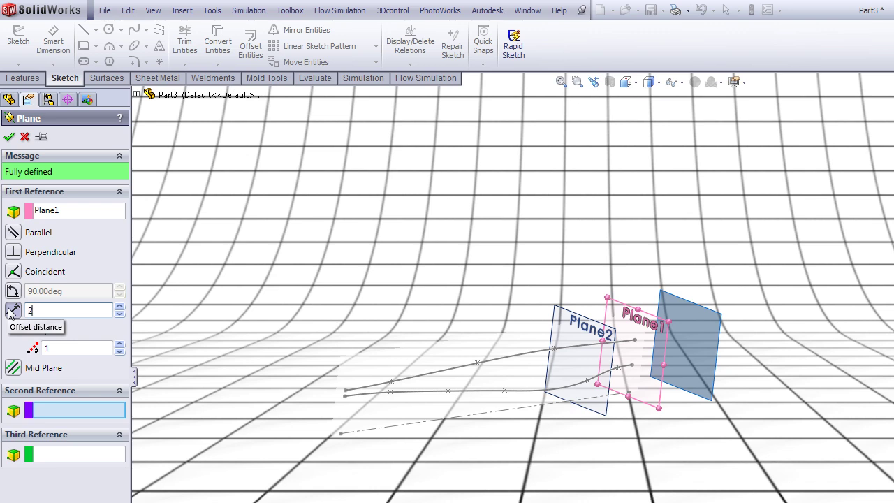
text(7500)
key(Return)
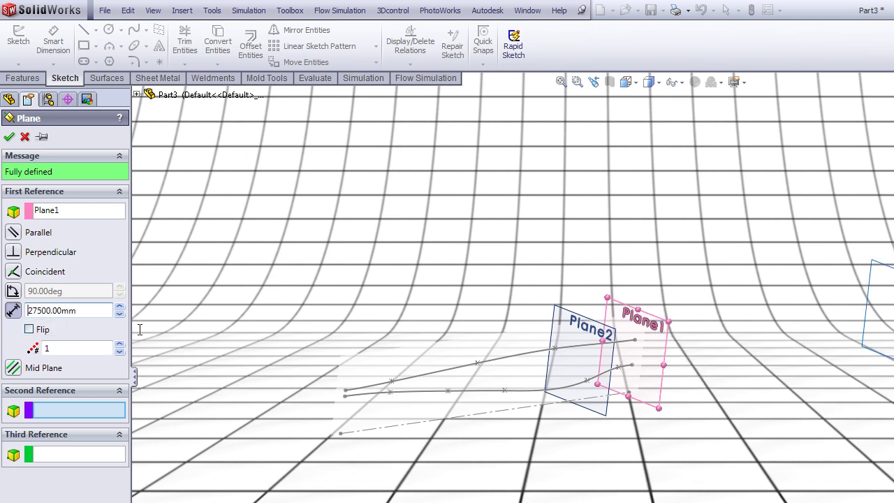
click(29, 329)
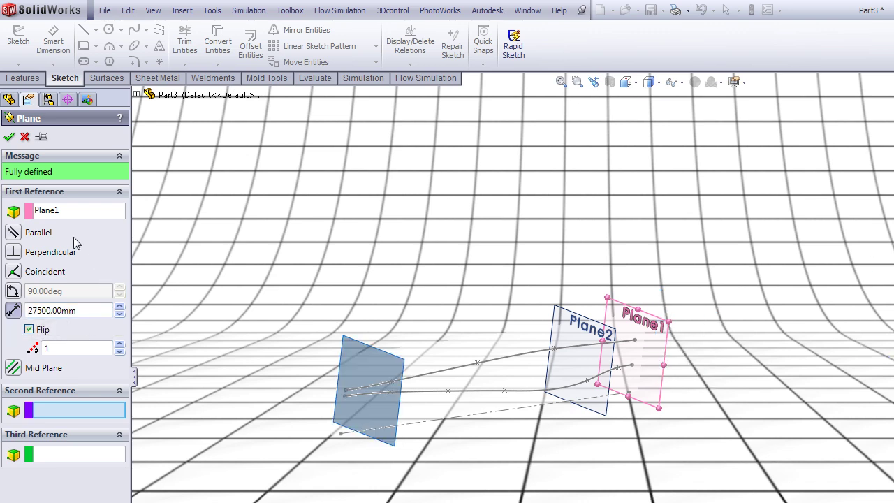
click(10, 138)
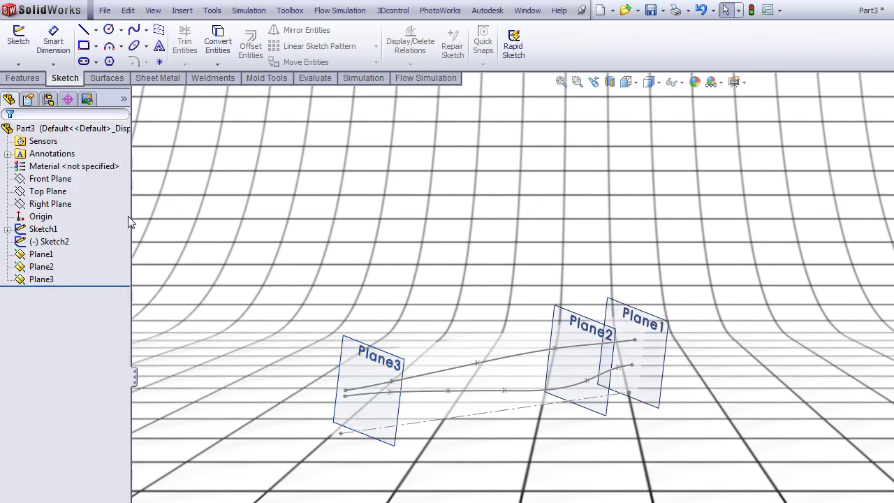
Show the Right Plane in the model view.
click(50, 204)
right_click(50, 204)
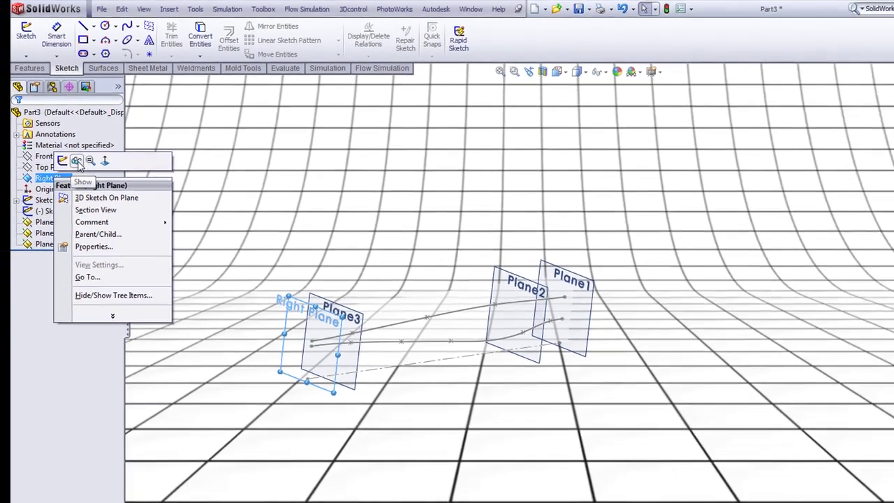
click(72, 180)
click(243, 153)
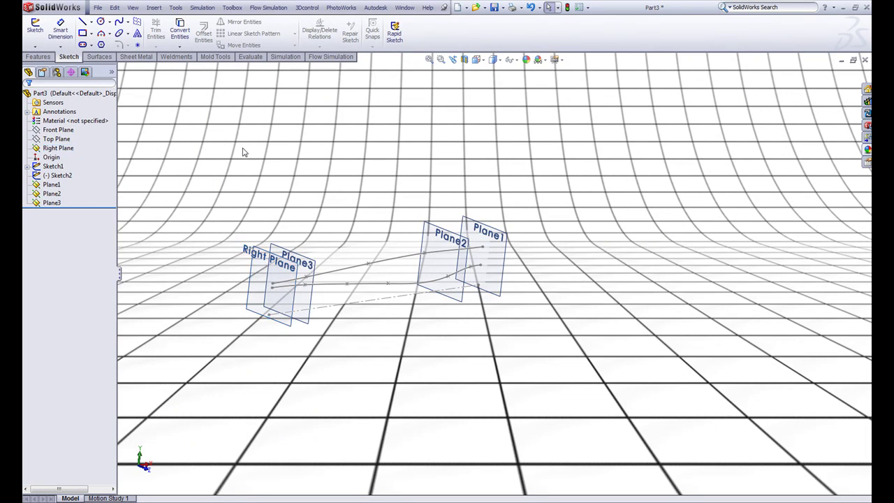
Start a sketch on Plane1 and draw a circle of about 844 mm radius beside the spline ends.
middle_drag(340, 142, 567, 127)
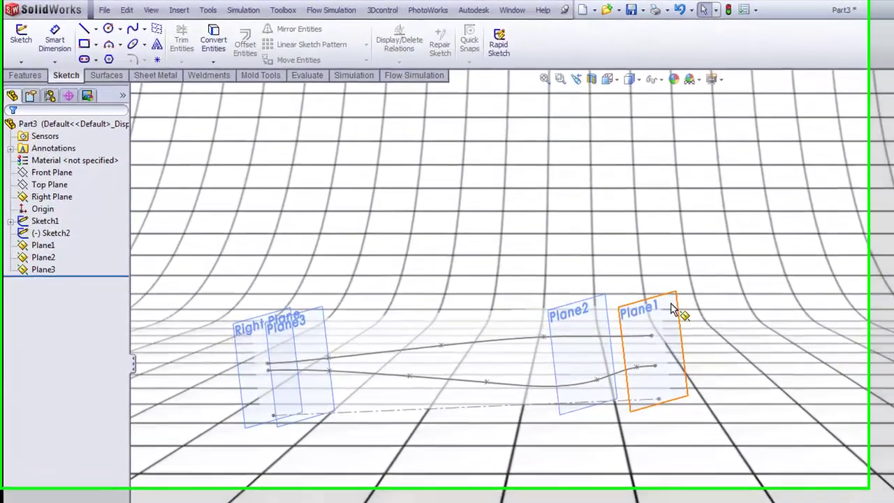
click(525, 232)
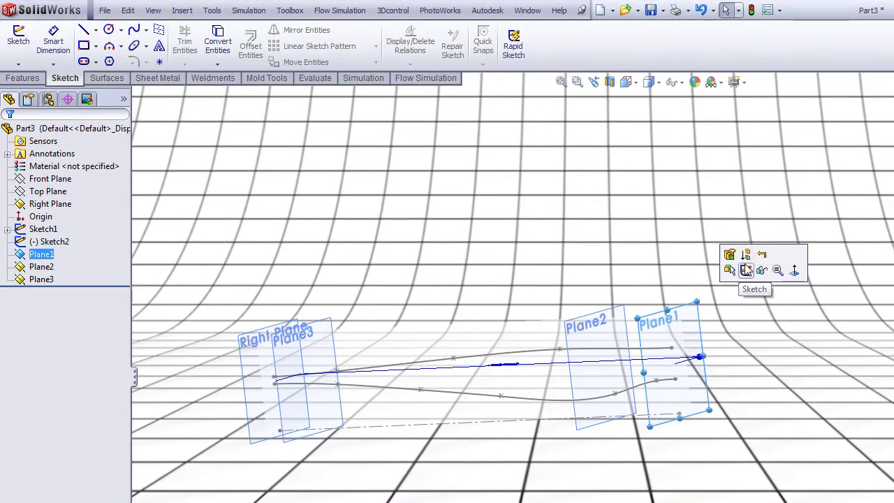
click(746, 271)
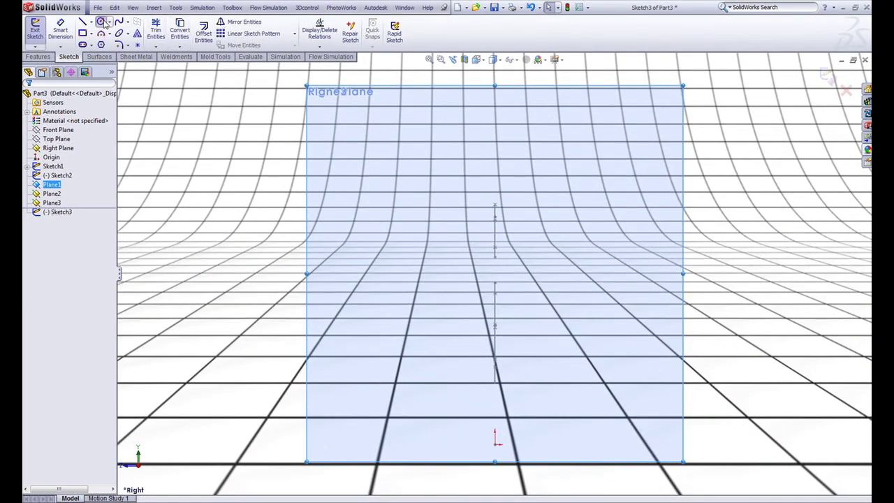
click(101, 21)
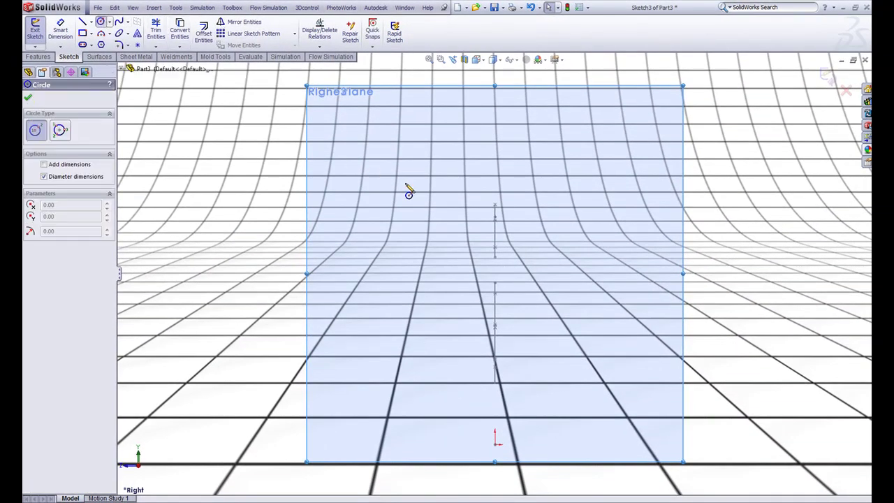
click(414, 186)
click(420, 237)
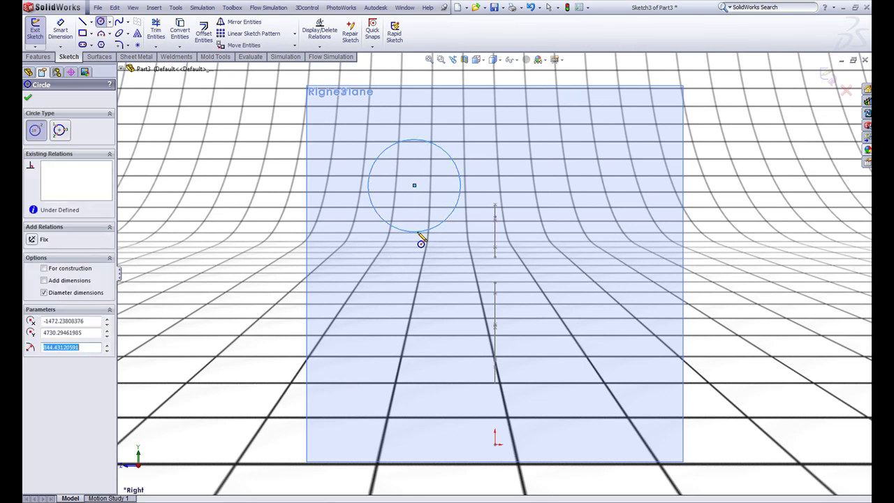
key(Escape)
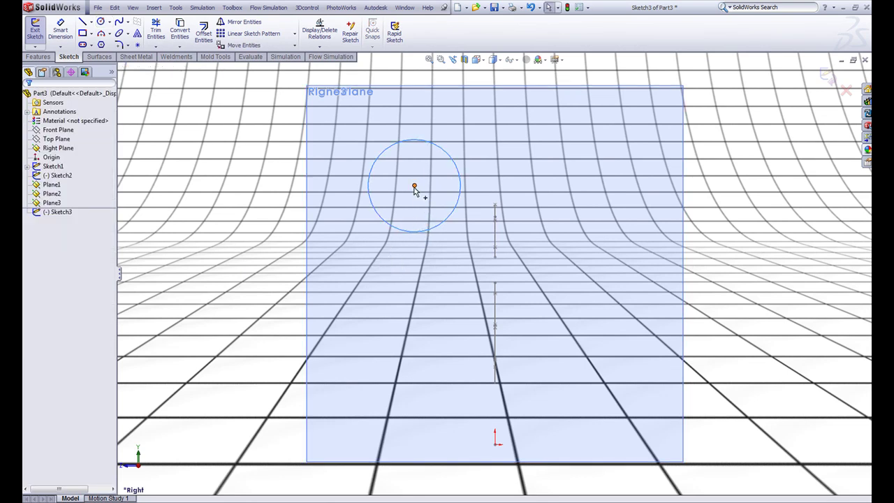
Place sketch points on the circle's top and bottom, vertically in line with its center.
click(137, 45)
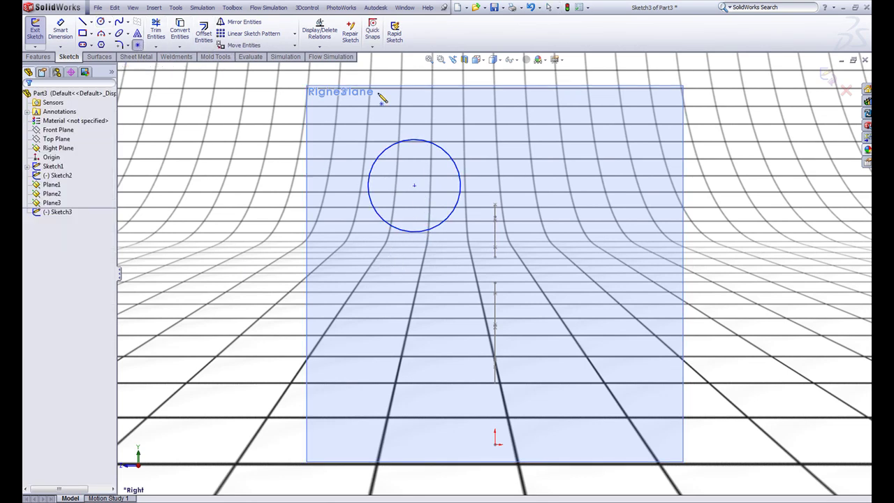
click(415, 140)
click(415, 232)
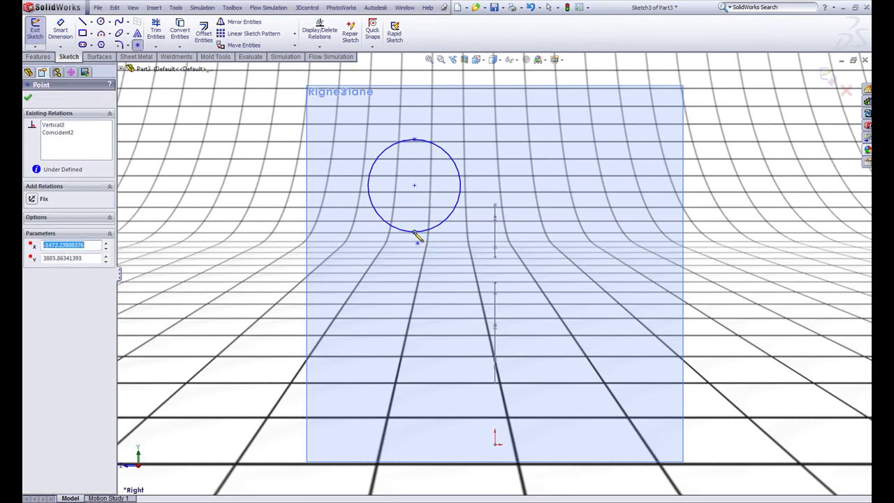
key(Escape)
Make the circle's bottom and top points coincident with the end points of the lower and upper splines at Plane1.
middle_drag(416, 238, 617, 281)
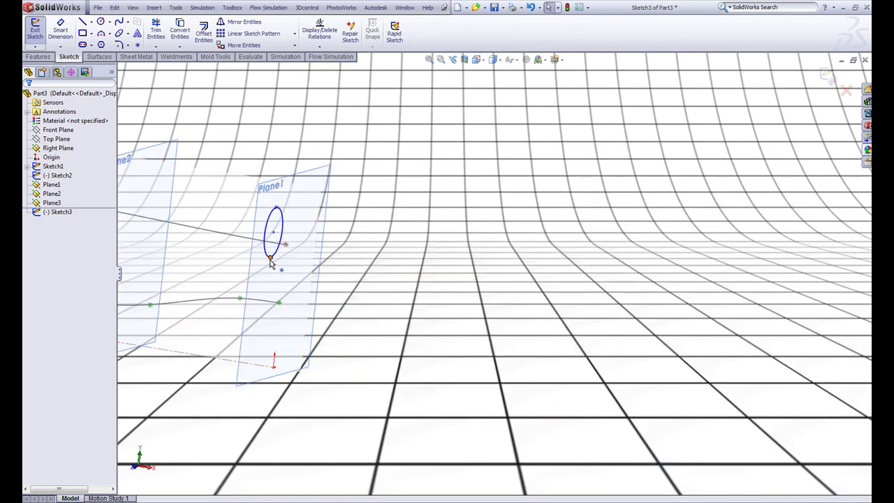
click(270, 258)
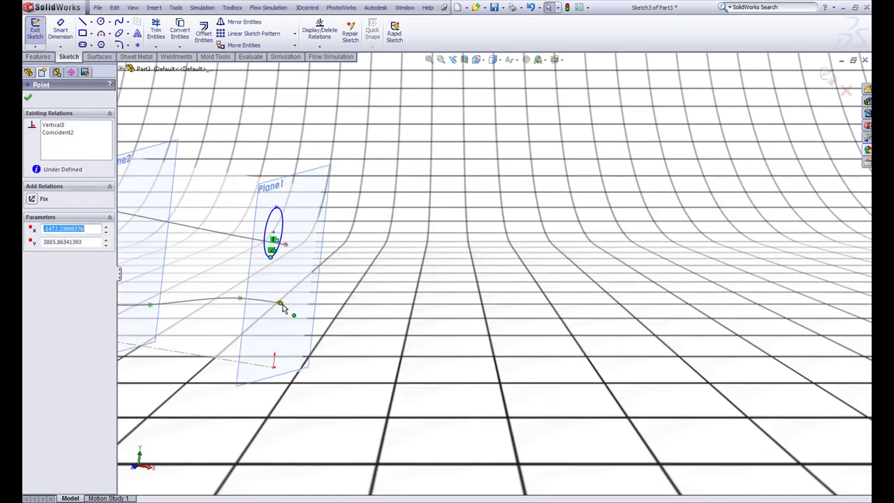
ctrl+click(281, 304)
ctrl+click(281, 305)
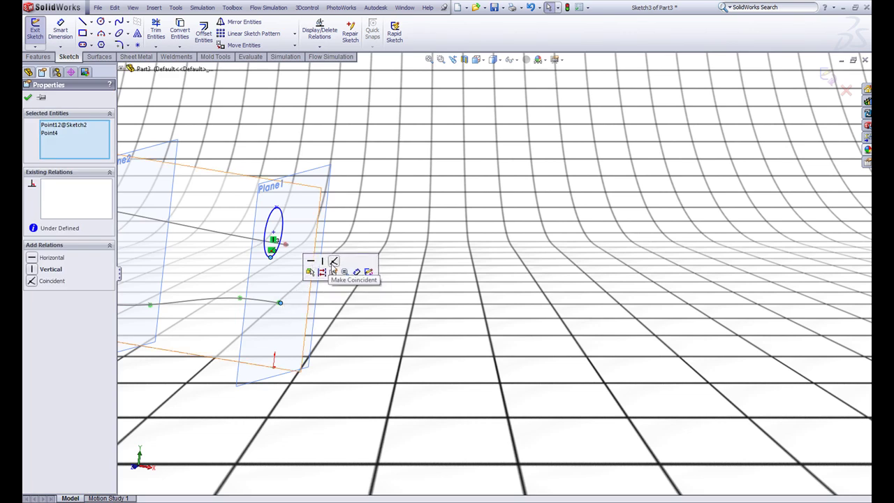
click(332, 265)
click(364, 254)
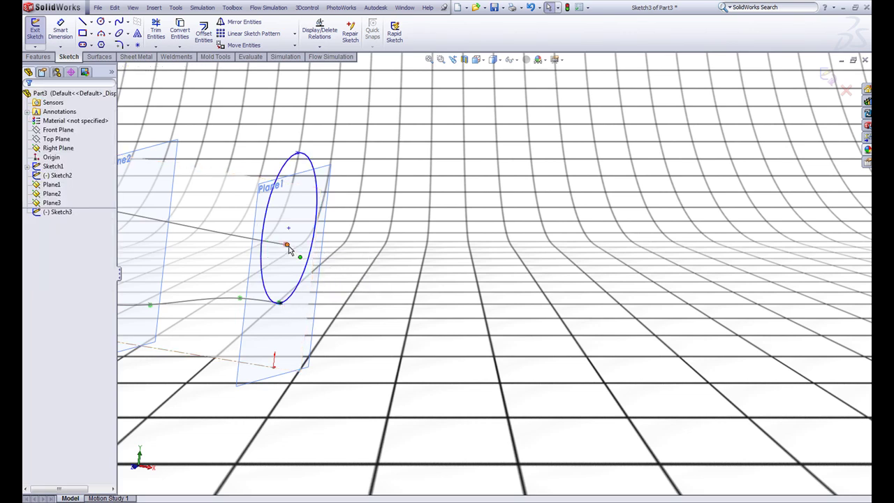
click(287, 245)
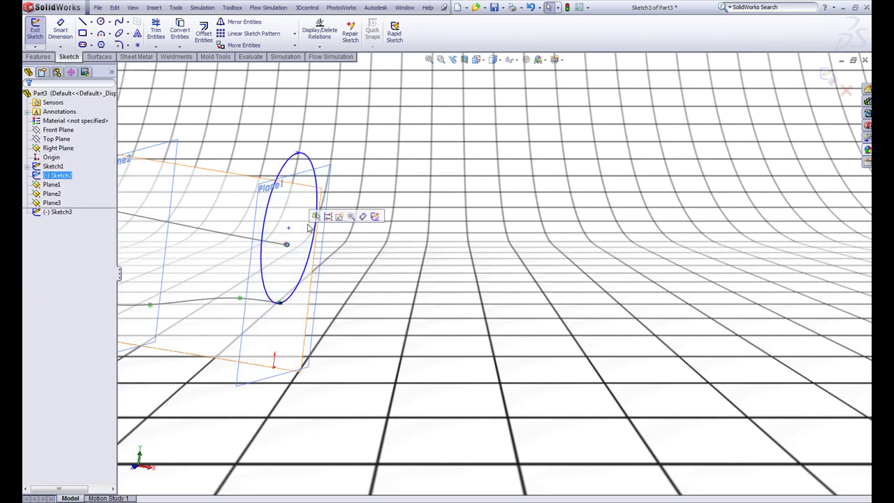
ctrl+click(298, 153)
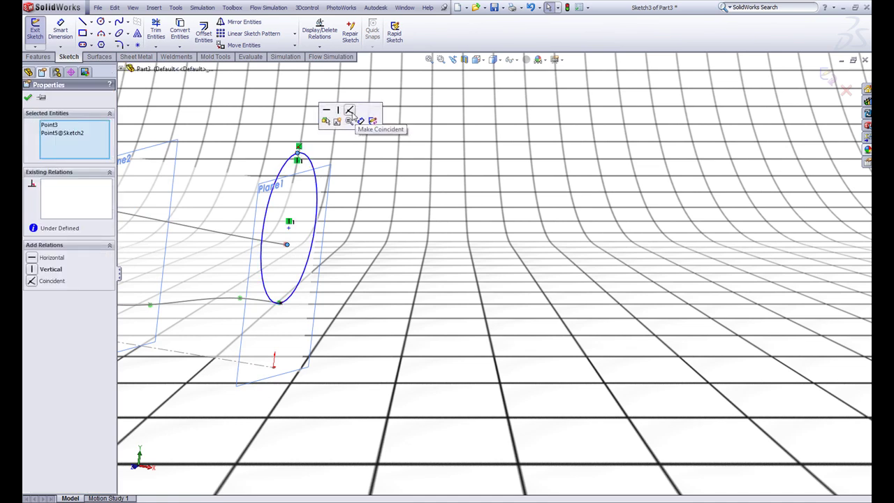
click(349, 112)
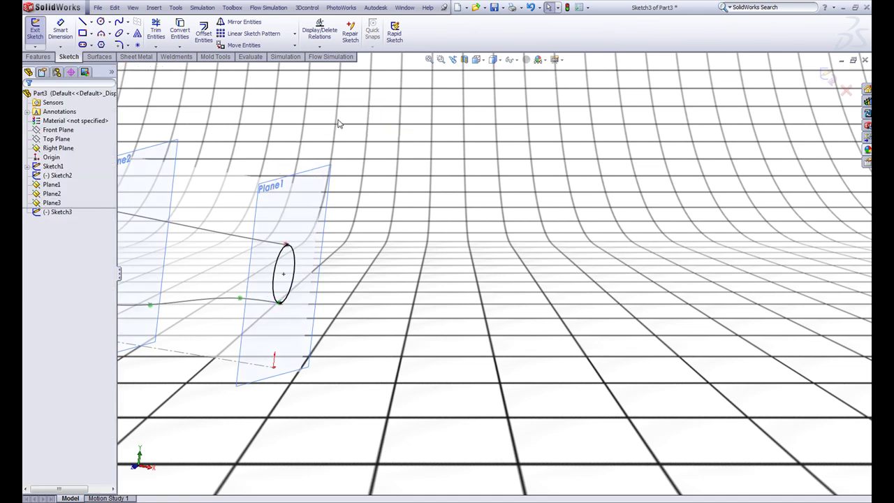
Split the circle at its top and bottom points with Split Entities and finish the sketch on Plane1.
click(174, 8)
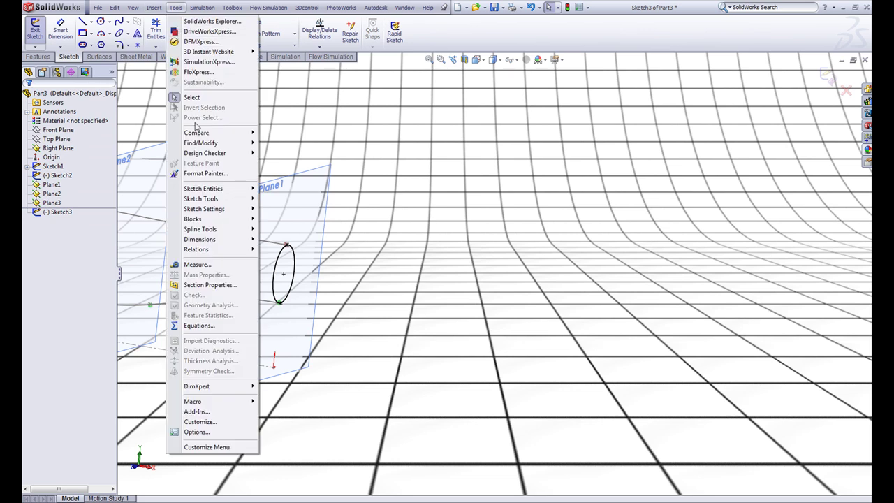
mouse_move(246, 203)
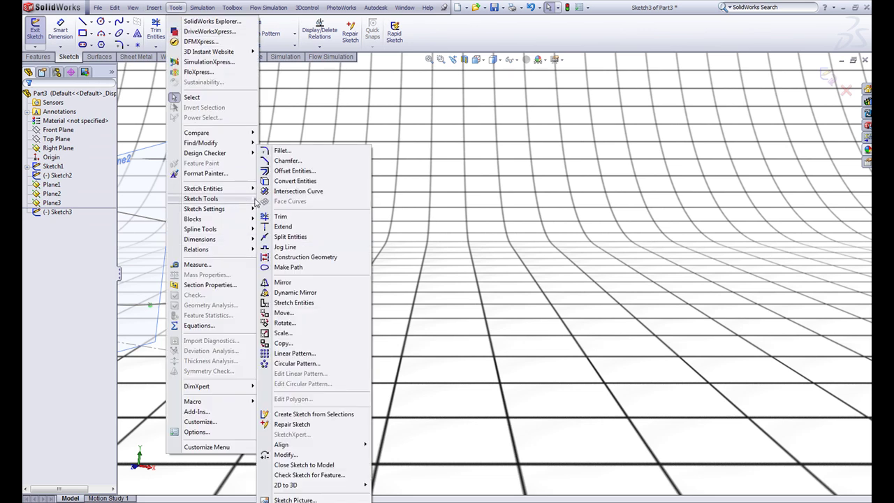
click(301, 238)
scroll(286, 251, down, 4)
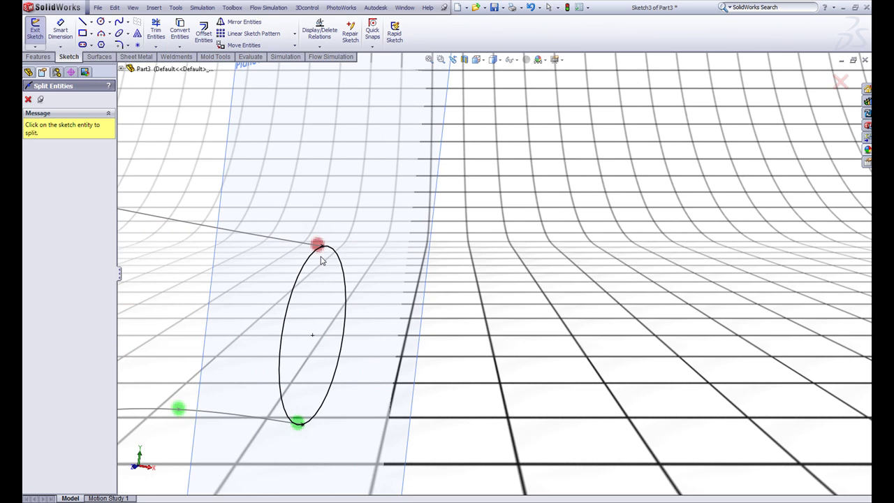
click(322, 250)
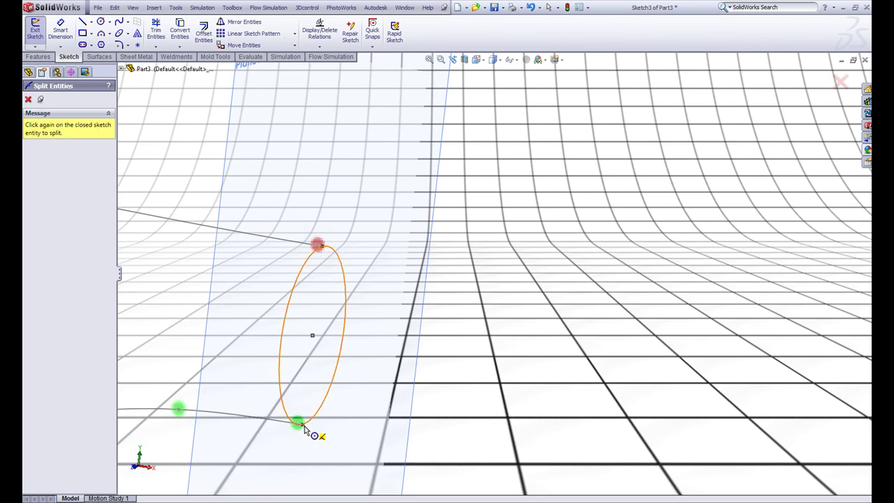
click(302, 426)
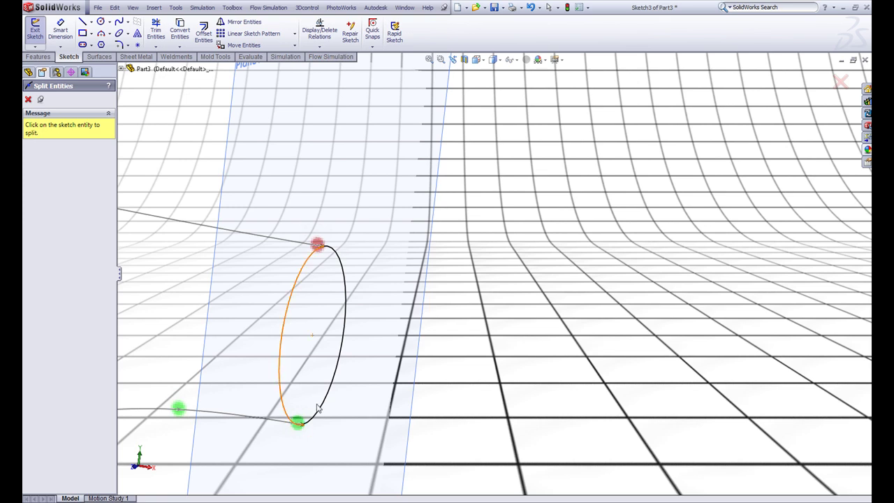
click(41, 100)
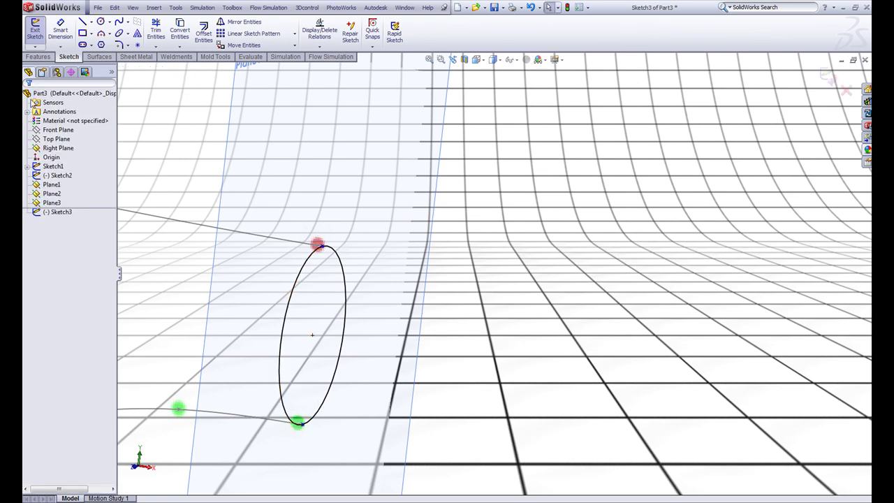
click(34, 31)
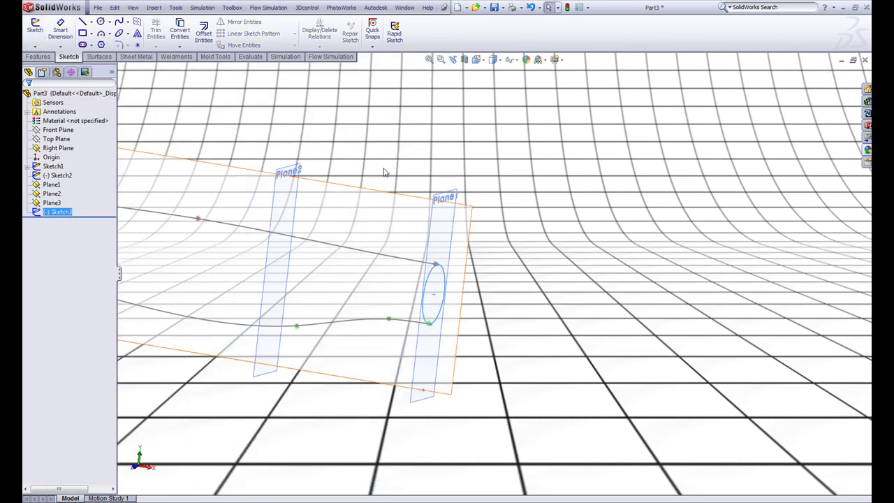
Start a sketch on Plane2 and draw a small free circle above and to one side of the existing root circle.
click(343, 170)
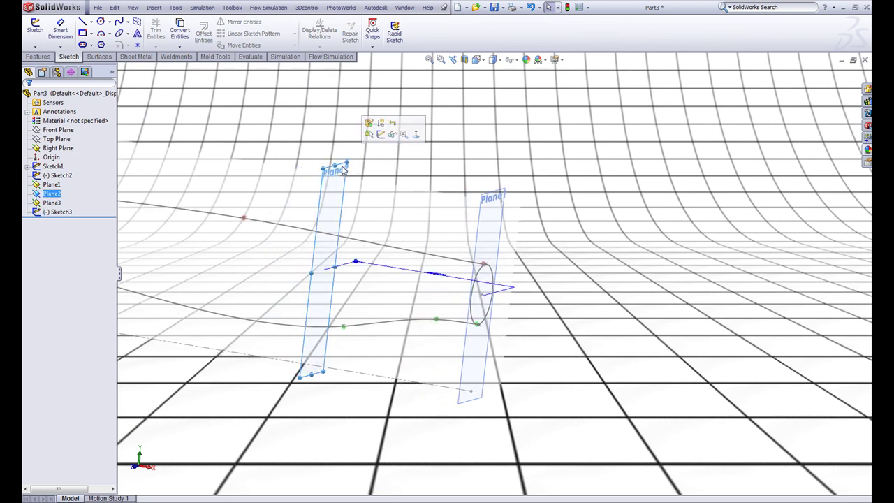
click(381, 135)
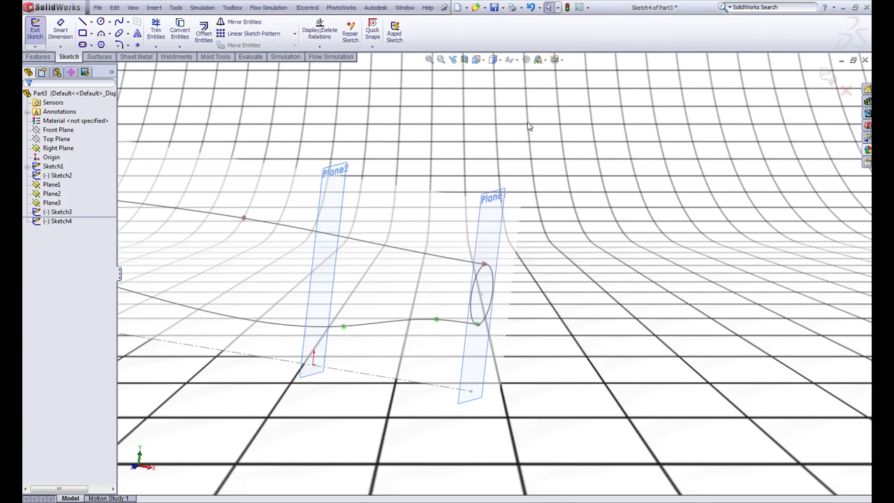
key(ctrl+8)
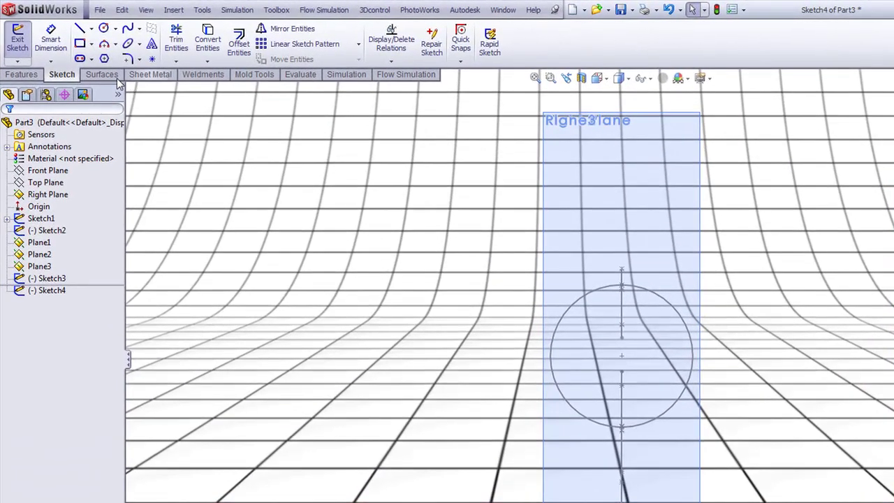
click(103, 28)
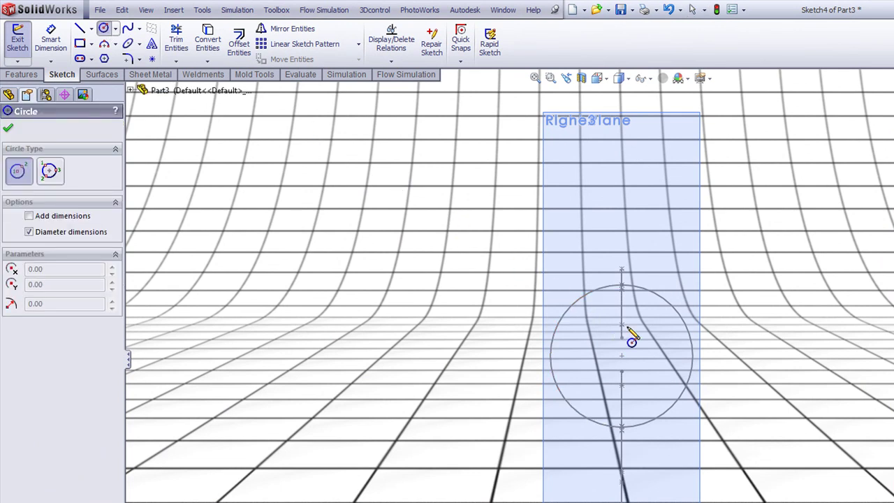
scroll(646, 343, down, 2)
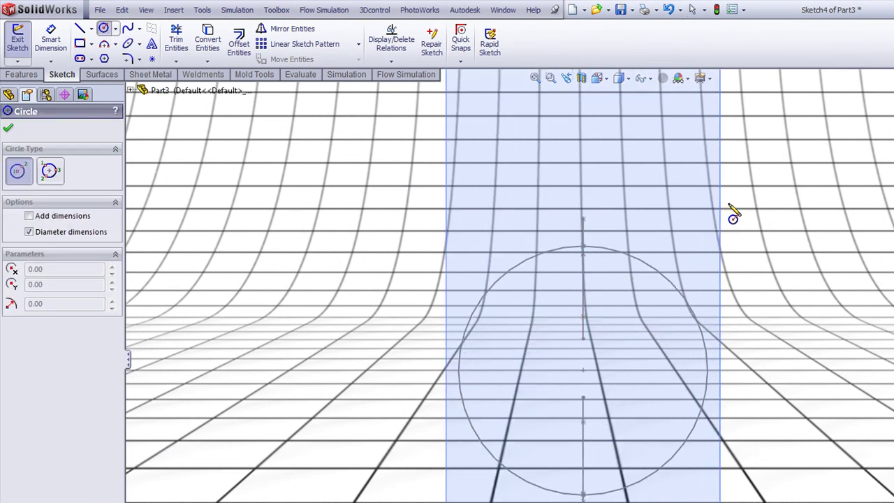
click(764, 202)
click(771, 262)
key(Escape)
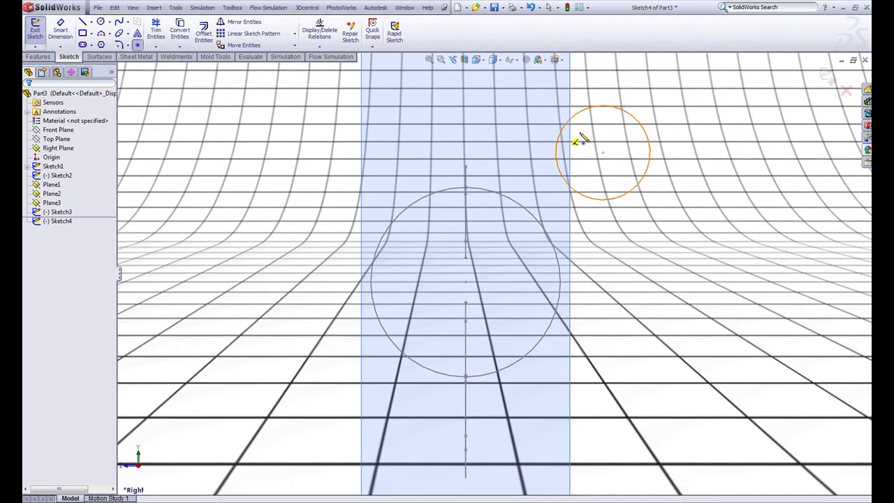
Place a sketch point at the new circle's top, vertically above its center, and add a Pierce relation between it and the upper spline.
click(600, 108)
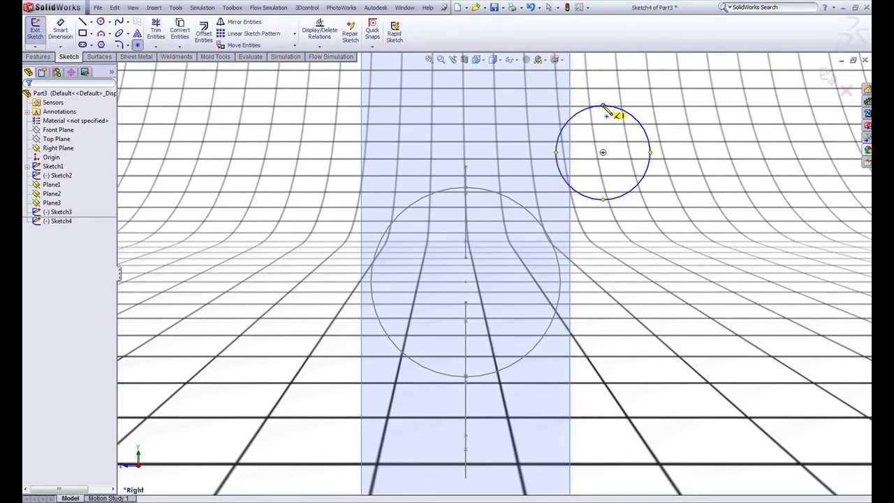
key(Escape)
scroll(612, 135, up, 2)
middle_drag(612, 135, 632, 182)
scroll(632, 182, up, 2)
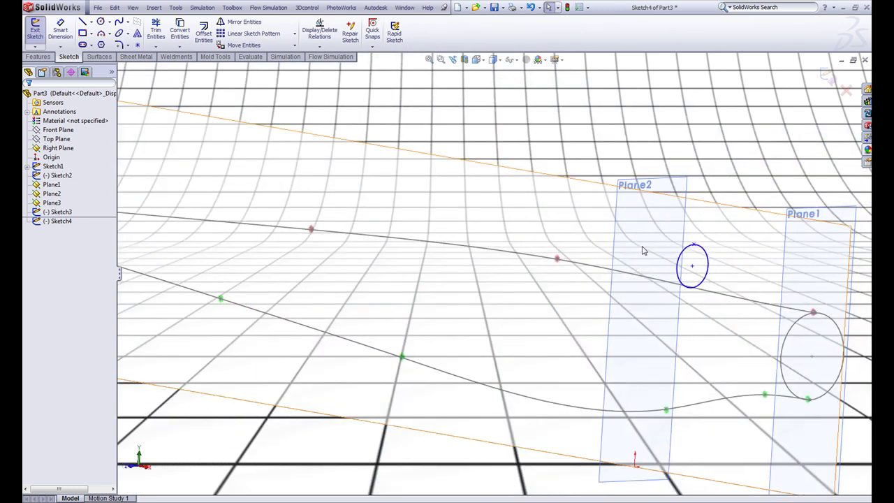
click(628, 271)
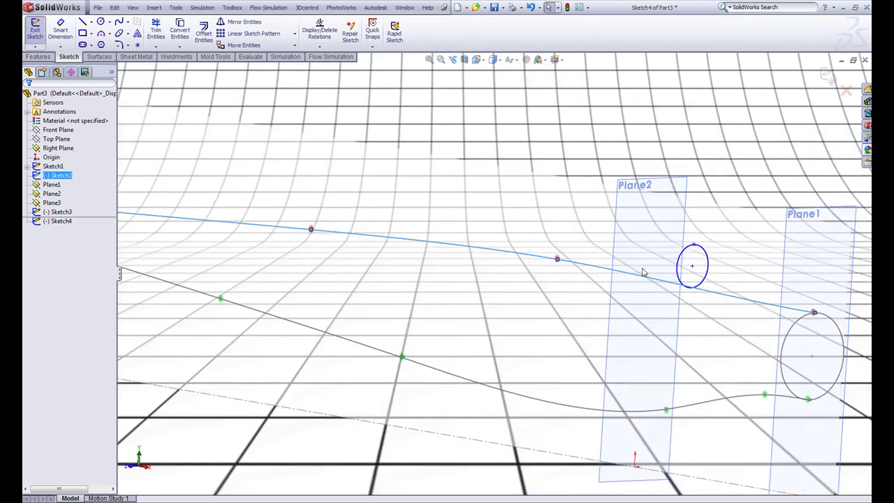
ctrl+click(694, 249)
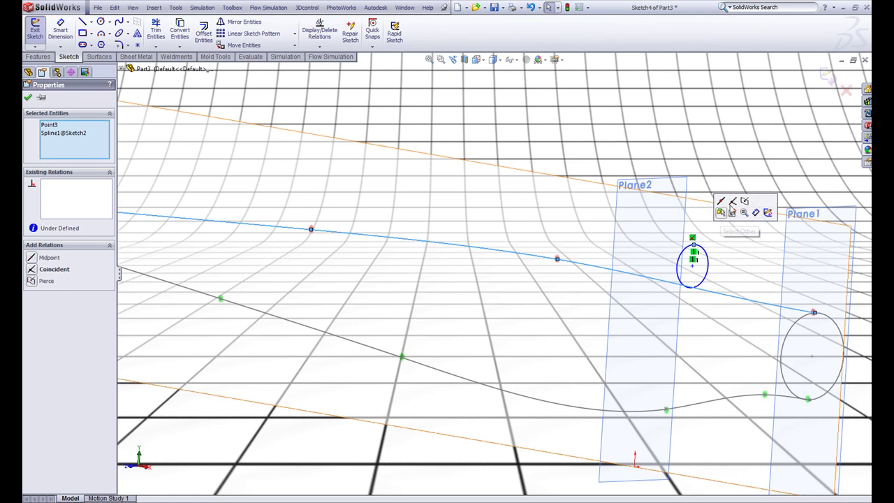
click(745, 202)
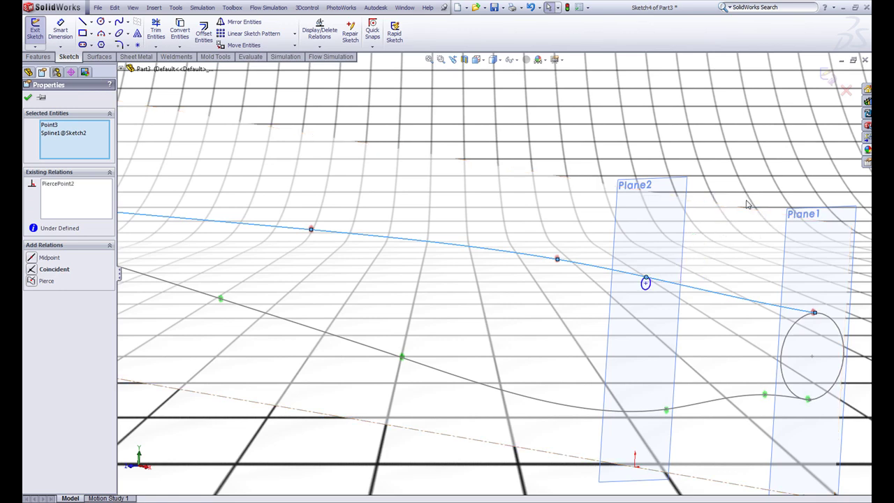
click(732, 164)
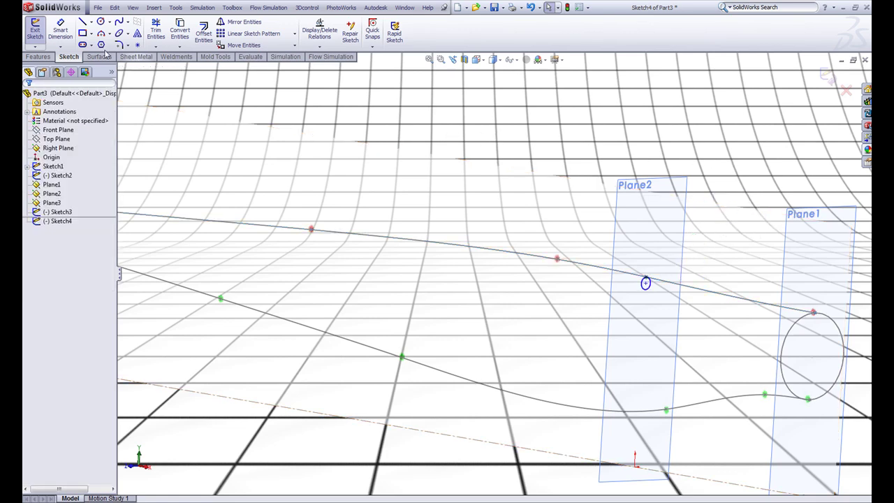
Dimension the diameter of the circle on Plane2 as 1700 mm.
click(60, 30)
click(641, 287)
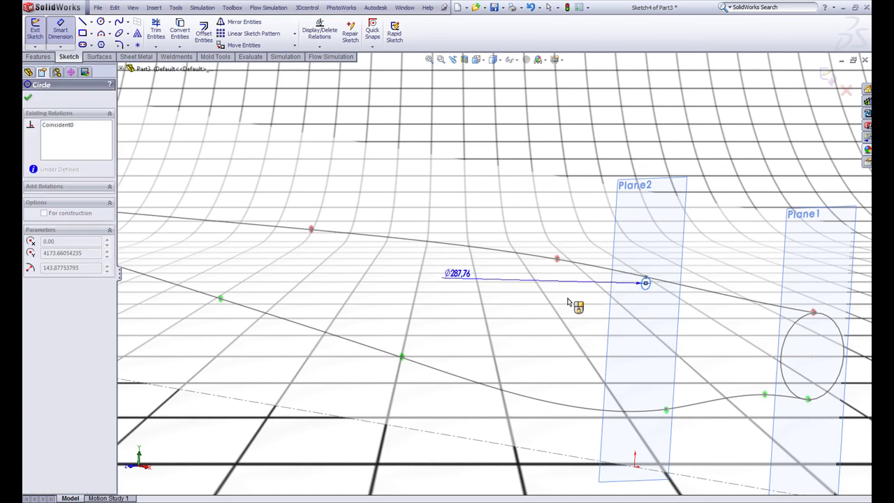
click(568, 298)
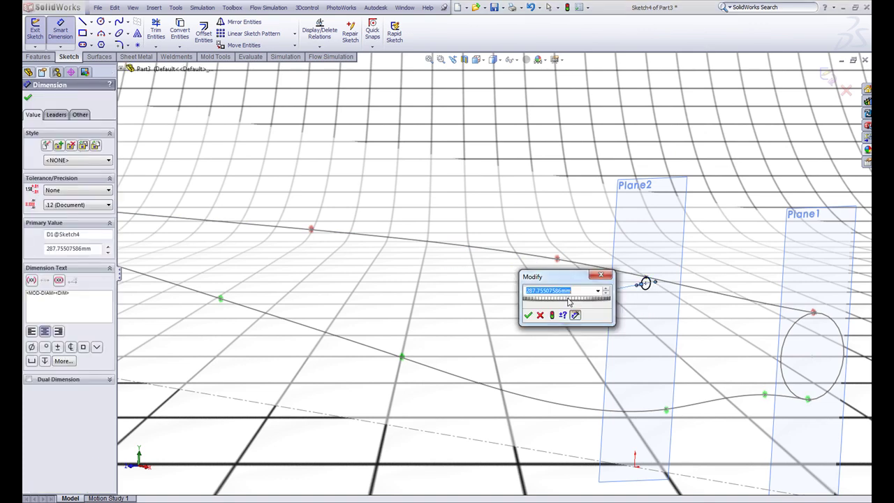
key(Return)
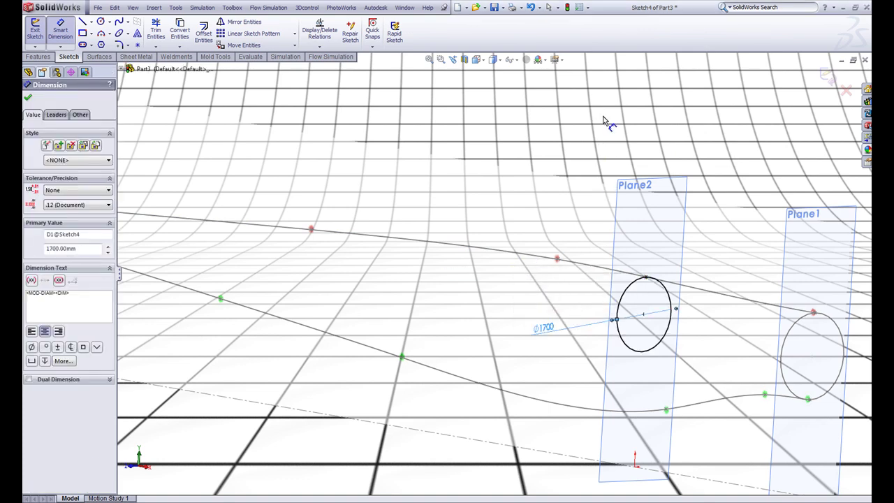
click(593, 134)
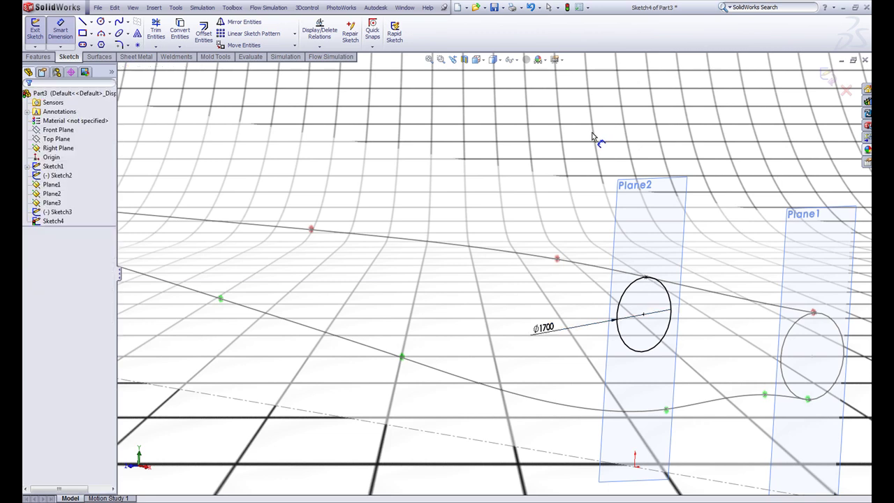
Draw a horizontal centerline through the center of the 1700 mm circle, extending past both of its sides.
key(ctrl+8)
scroll(589, 243, down, 5)
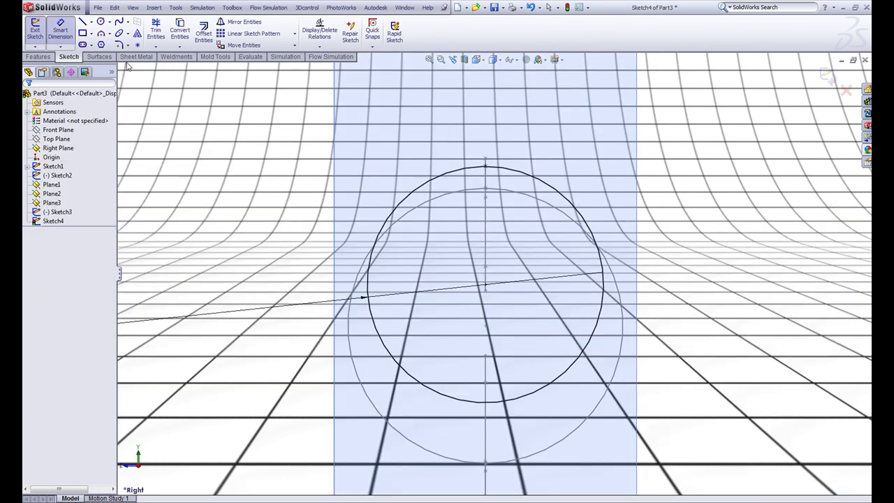
click(92, 22)
click(98, 43)
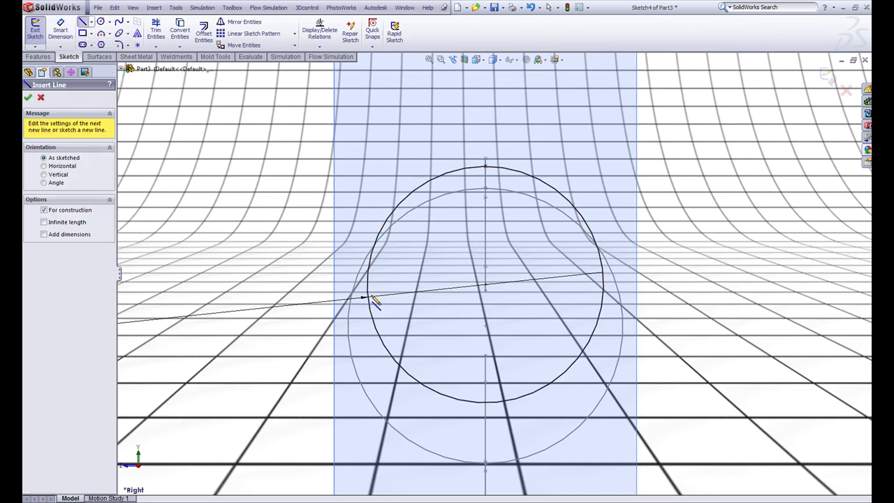
click(312, 285)
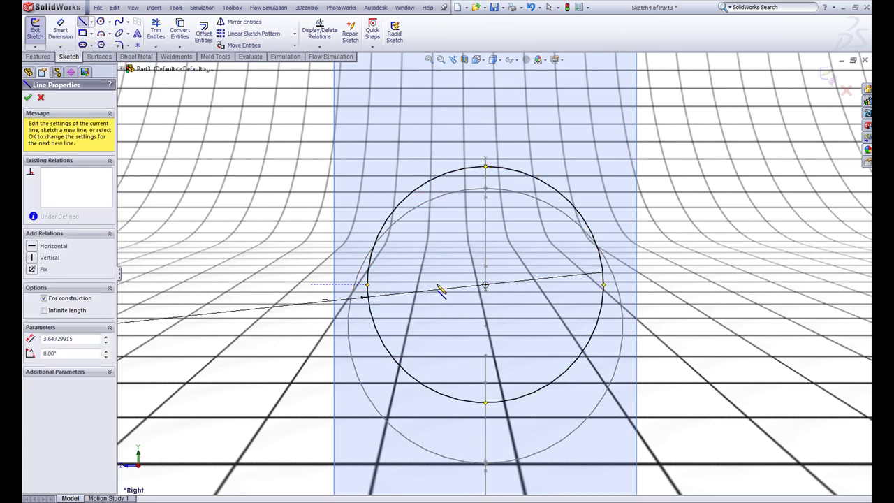
double_click(683, 285)
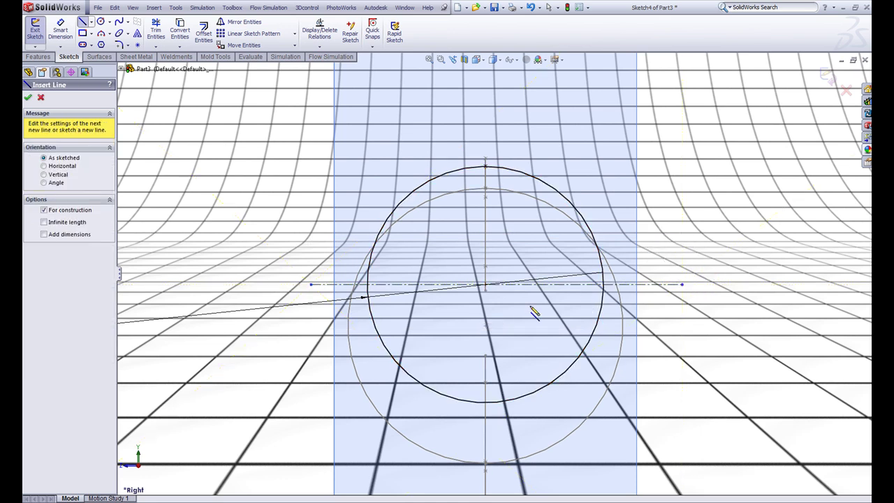
Draw a second construction line from the left end of the horizontal centerline, sloping slightly downward past the circle's right side.
click(312, 286)
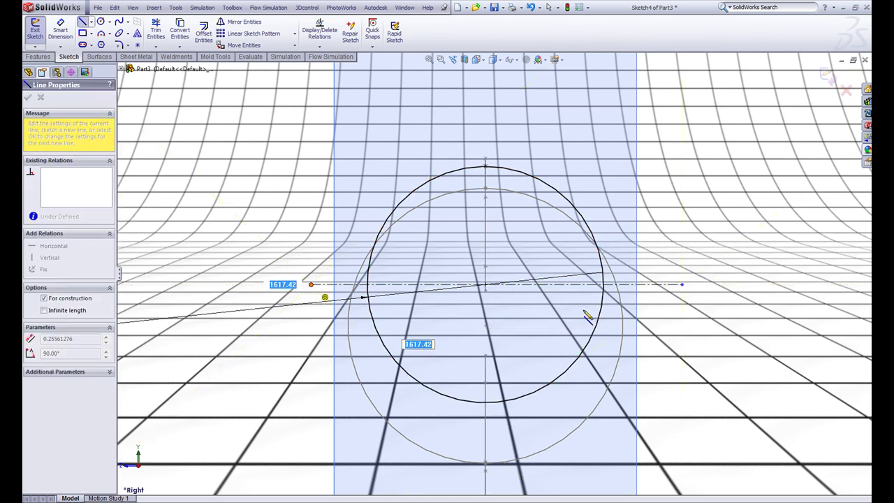
key(Escape)
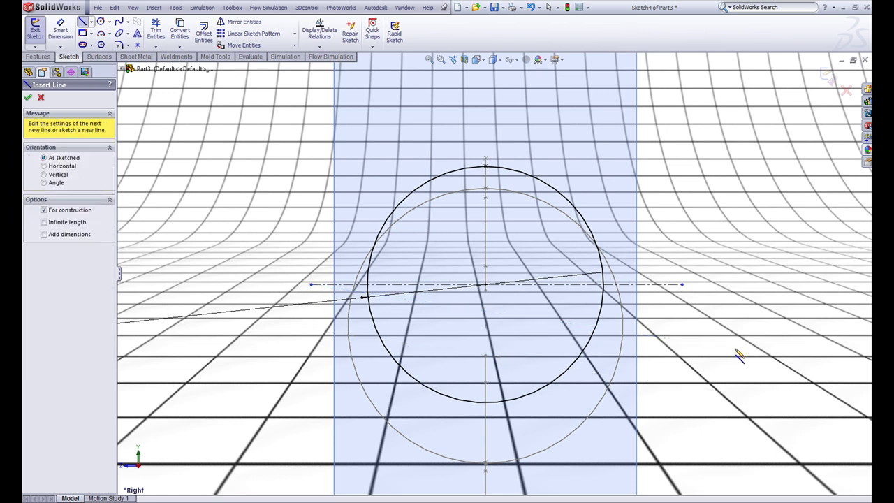
click(311, 285)
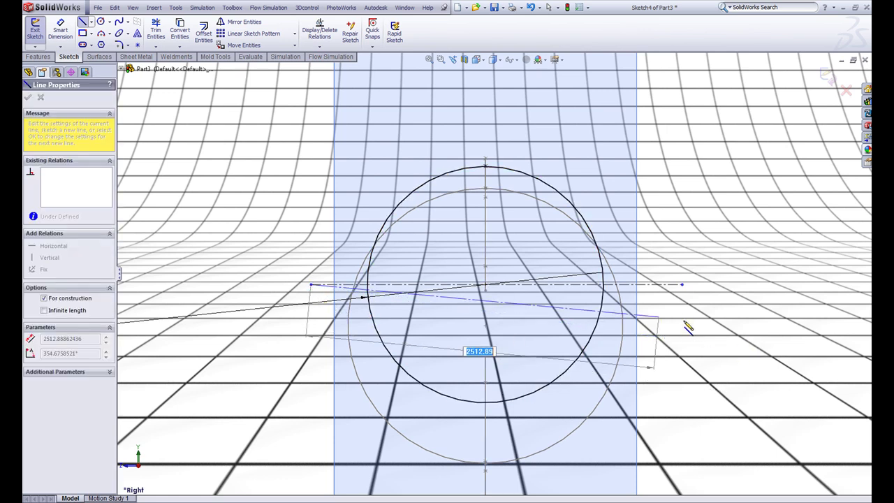
click(697, 335)
key(Escape)
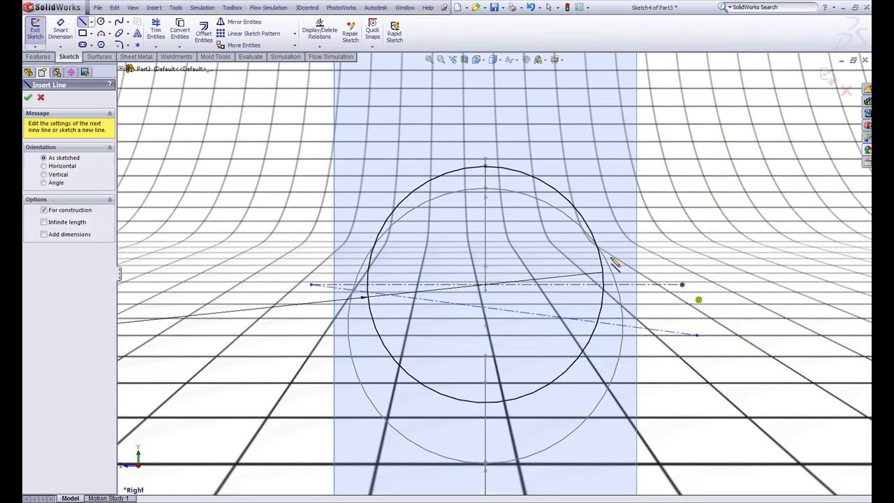
Dimension the angle between the horizontal centerline and the sloping construction line as 5°.
click(56, 33)
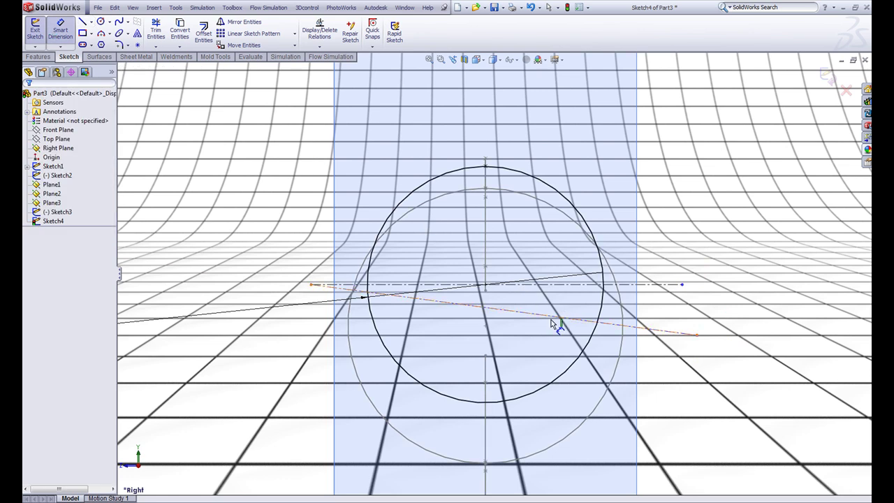
click(614, 318)
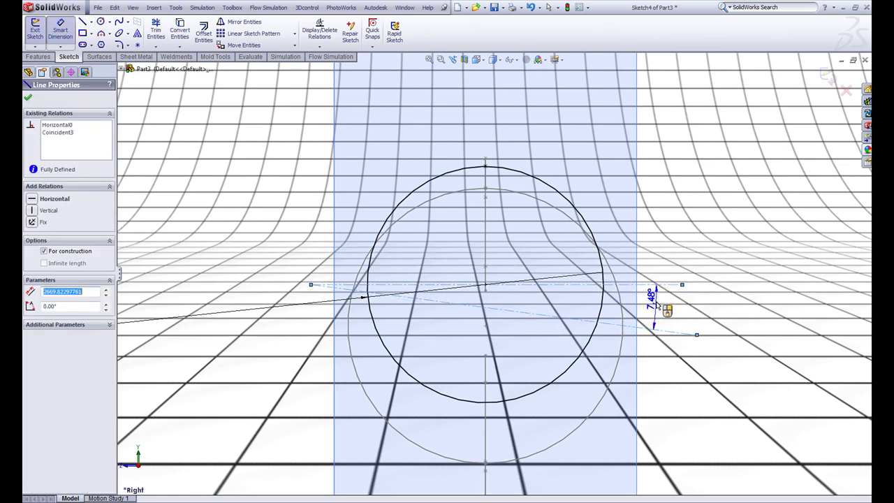
click(653, 301)
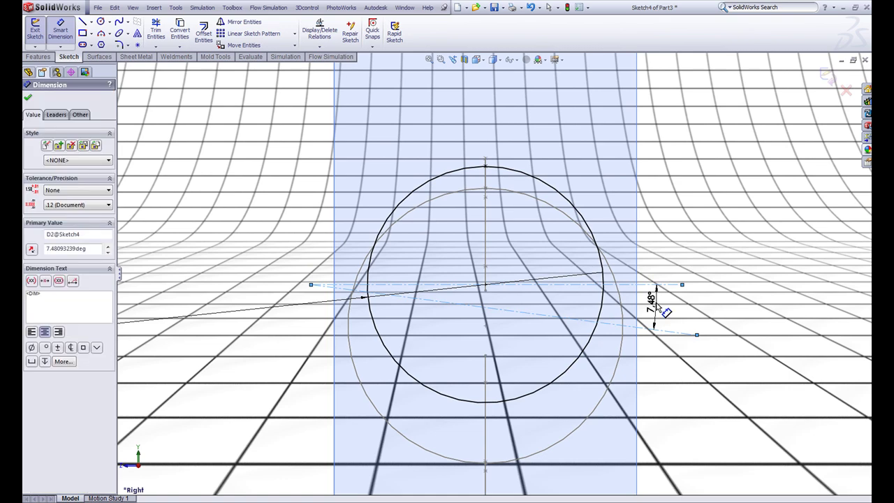
text(5)
key(Return)
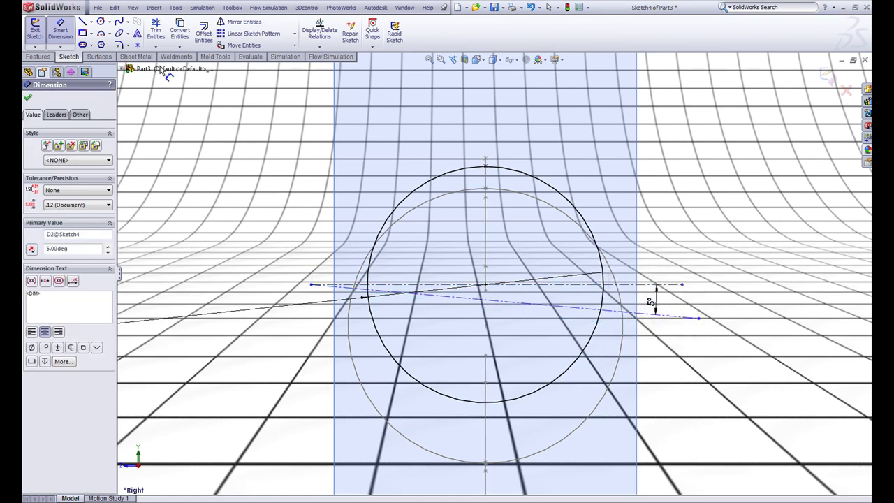
Trim away the part of the 1700 mm circle below the sloping construction line.
click(156, 31)
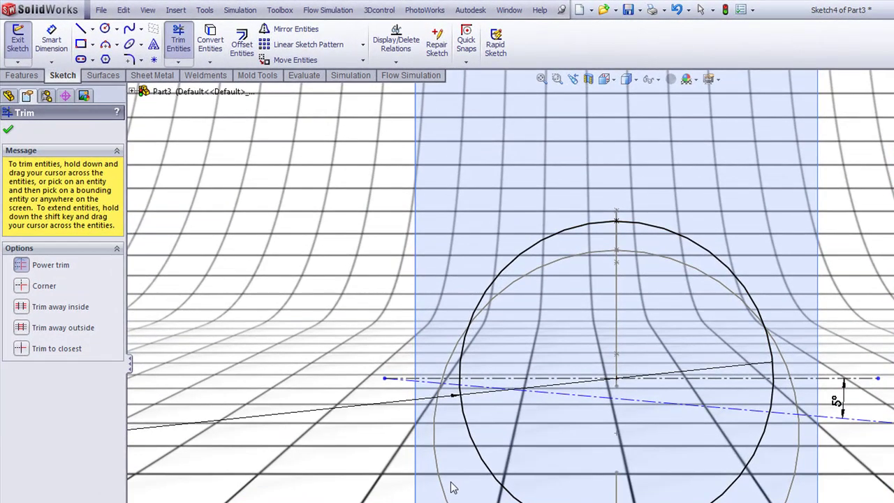
drag(361, 365, 409, 359)
drag(515, 477, 531, 474)
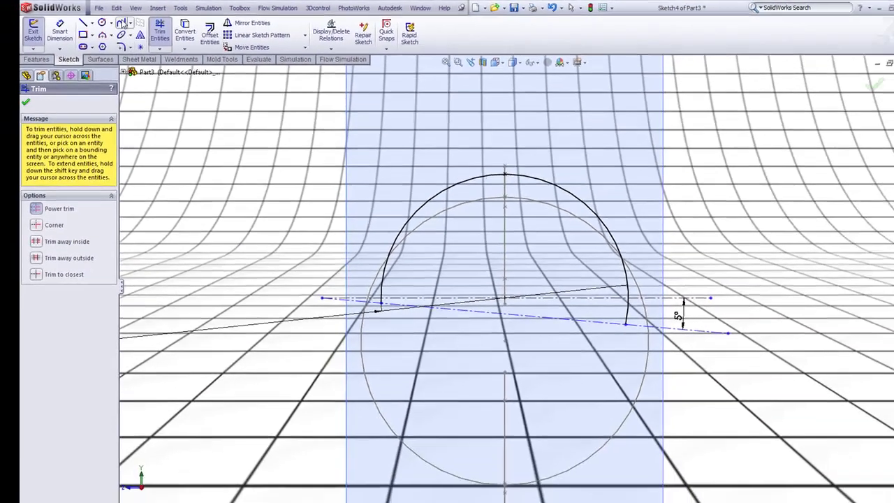
Draw a two-point spline from the arc's left end down to a free point below the root circle.
click(129, 28)
click(120, 22)
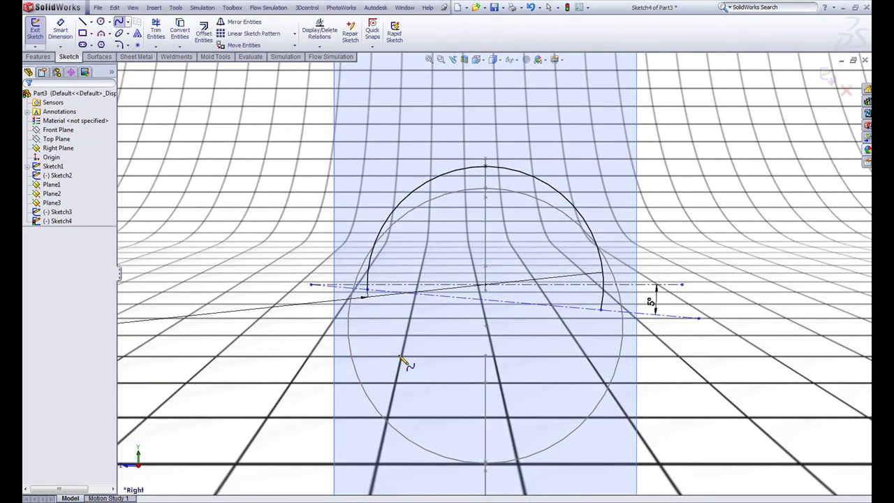
click(366, 288)
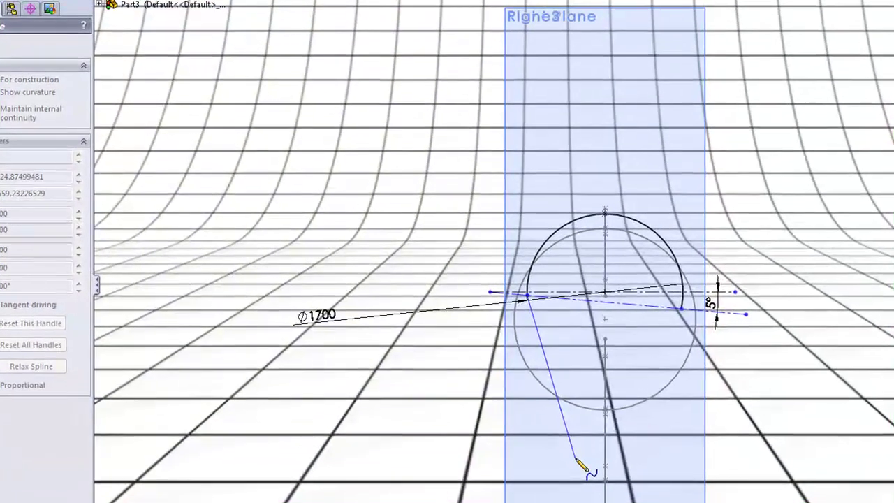
double_click(577, 457)
key(Escape)
Add a Pierce relation between the new spline's free lower endpoint and the lower edge spline.
middle_drag(600, 455, 749, 447)
scroll(874, 475, down, 3)
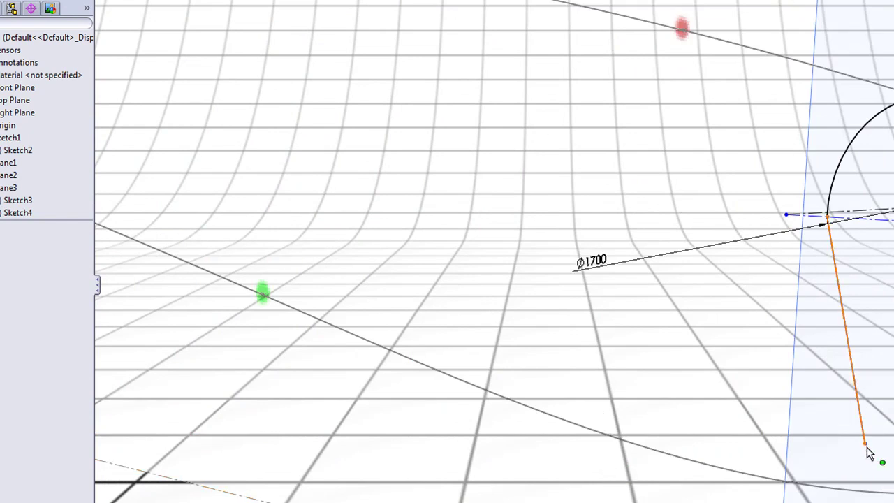
click(866, 446)
ctrl+click(875, 492)
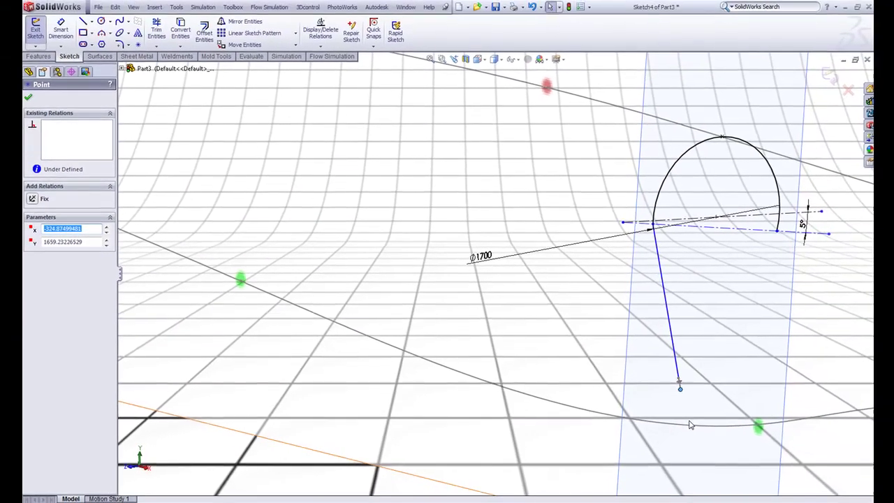
ctrl+click(686, 425)
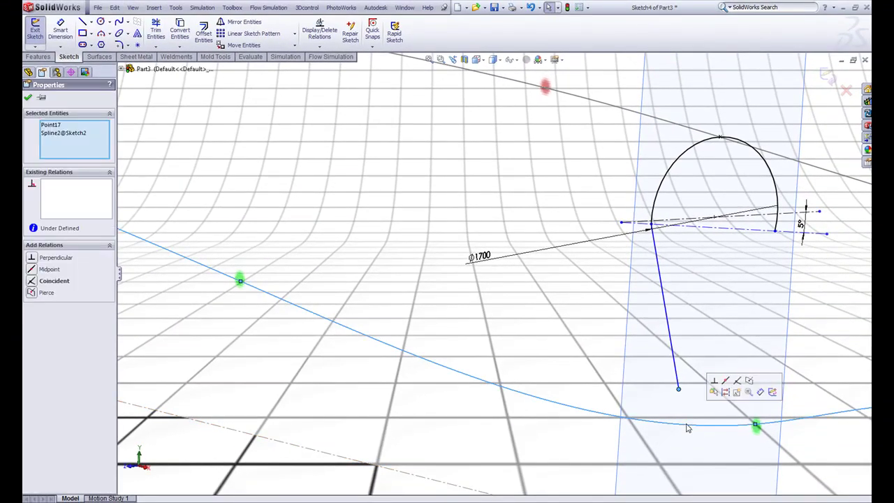
click(752, 382)
Make the left profile spline tangent to the 1700 mm arc.
scroll(712, 381, up, 4)
middle_drag(657, 321, 464, 280)
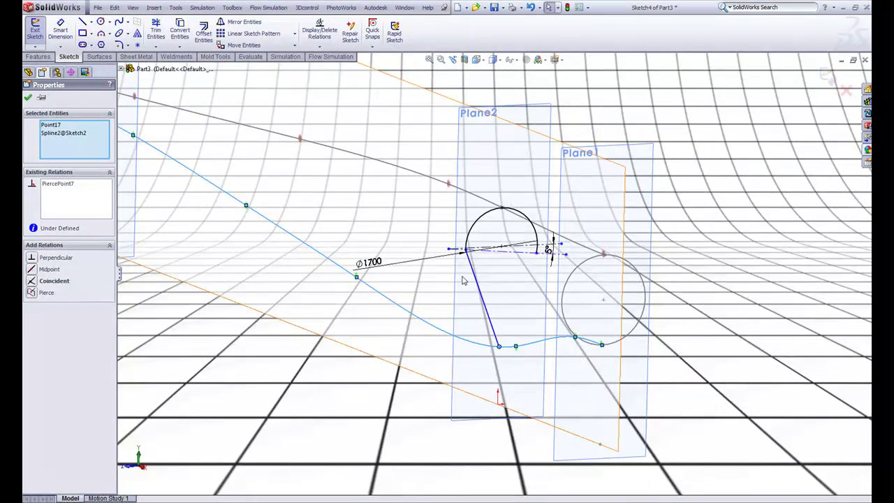
scroll(462, 280, down, 3)
click(489, 255)
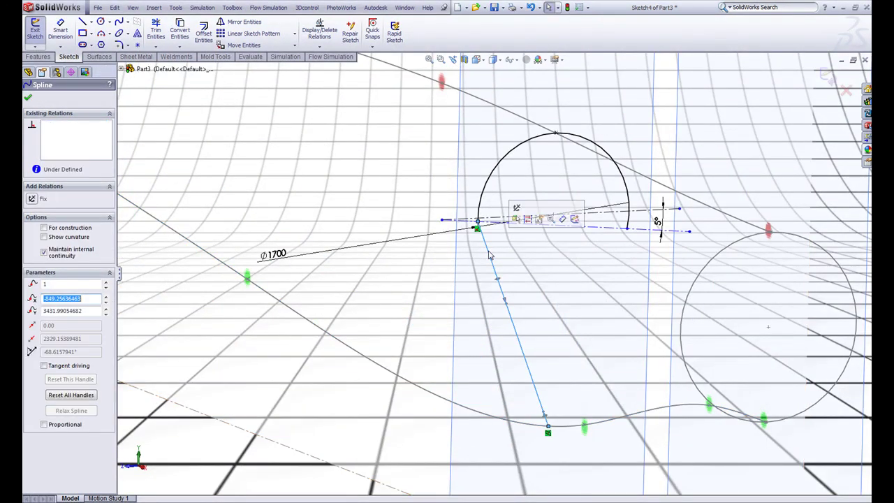
ctrl+click(487, 196)
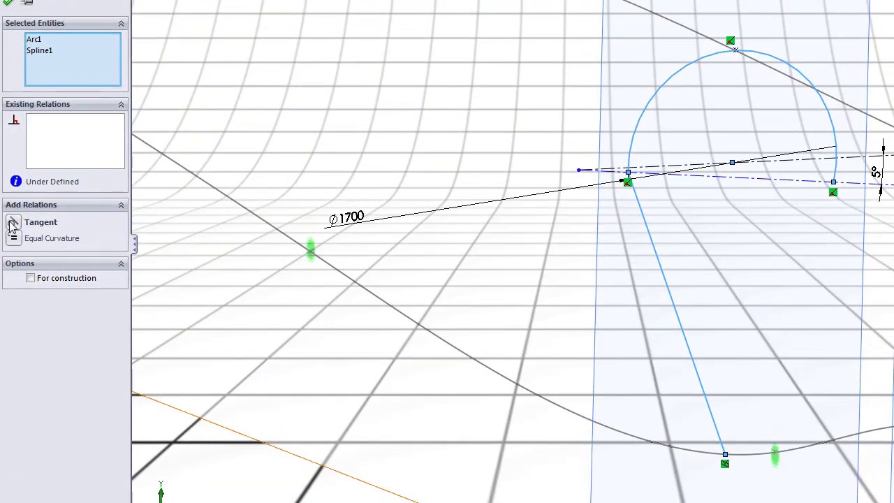
click(13, 223)
key(Escape)
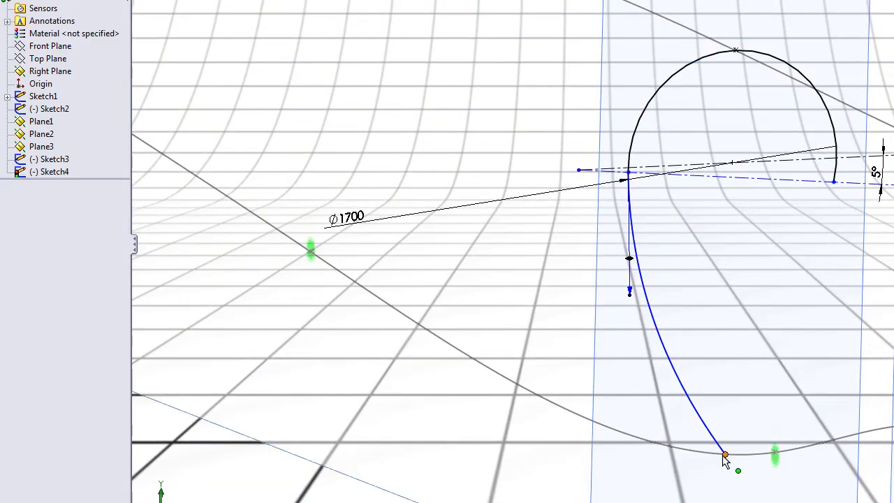
Make the tangent handle at the left profile spline's lower end horizontal.
click(725, 455)
click(718, 442)
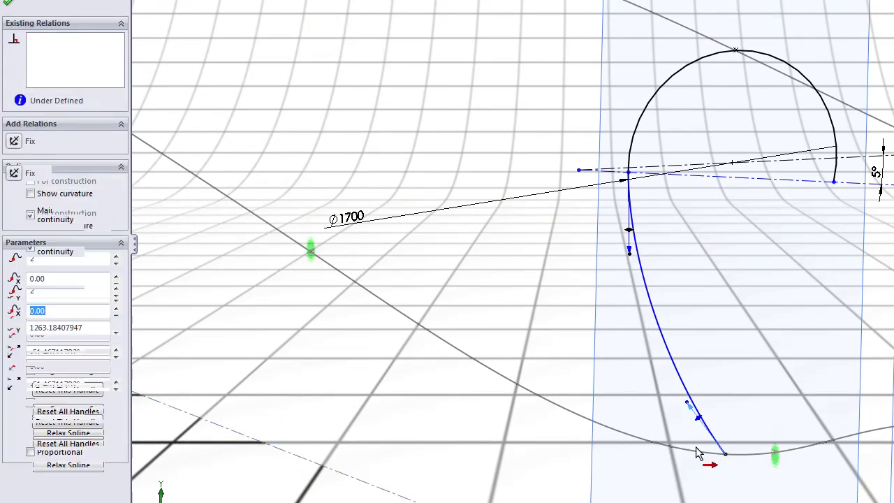
click(14, 142)
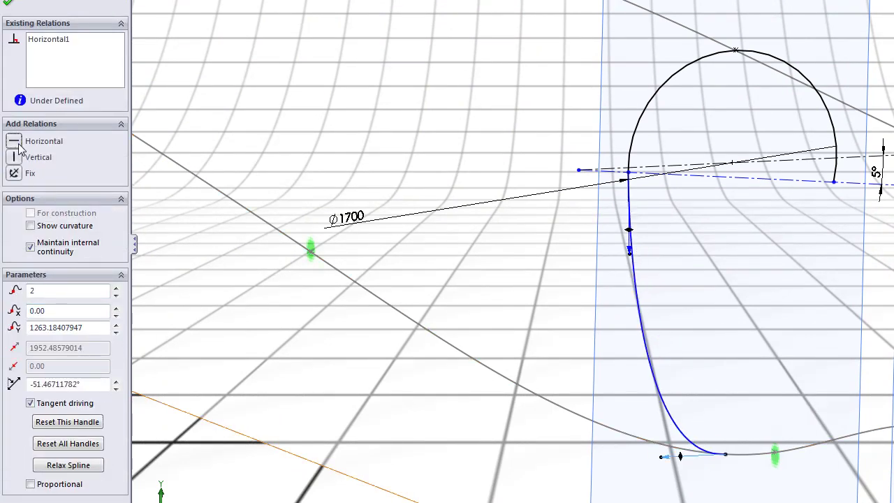
View the sketch face-on and dimension the horizontal handle at the left spline's lower end as 986 mm.
scroll(613, 301, up, 3)
key(ctrl+8)
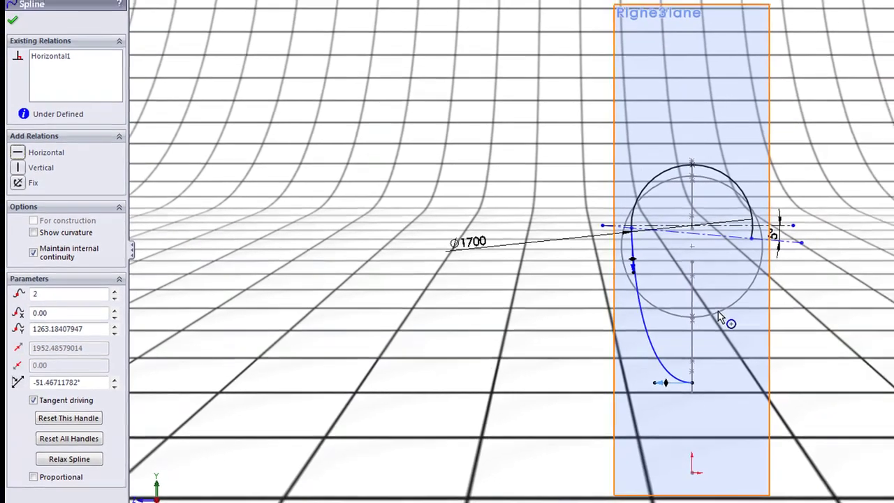
scroll(755, 316, down, 4)
click(262, 165)
click(61, 27)
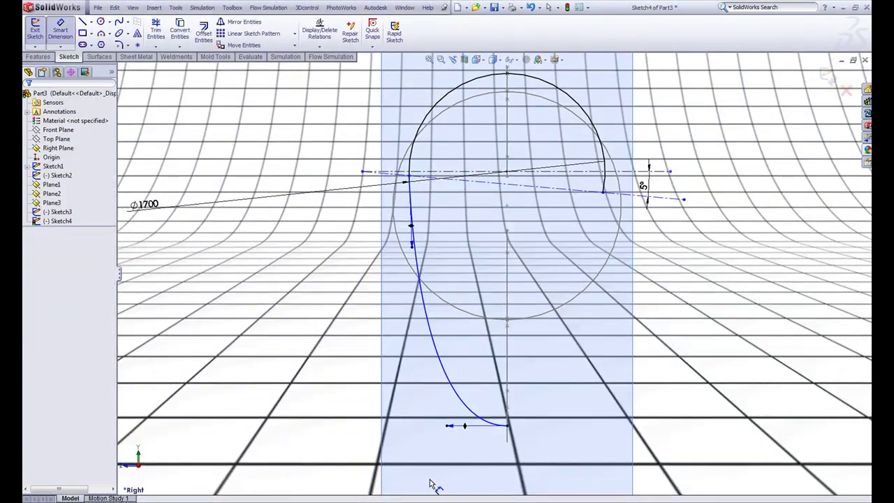
click(453, 428)
click(241, 373)
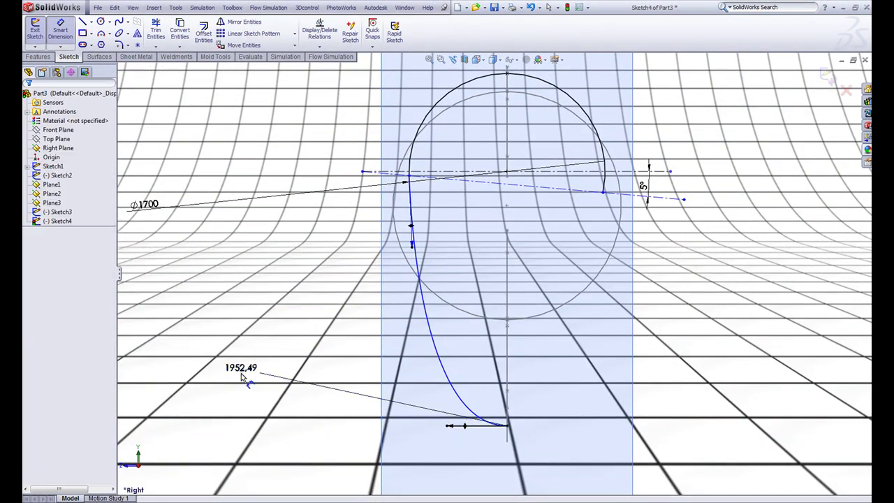
text(98)
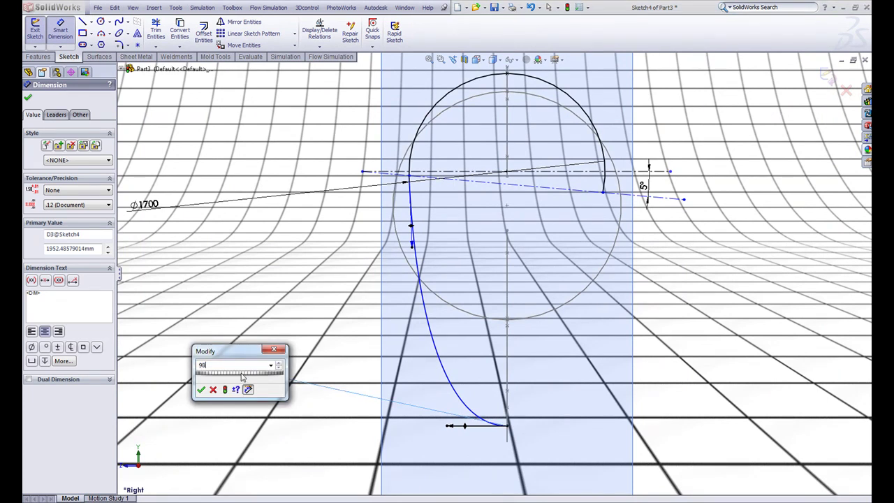
key(Return)
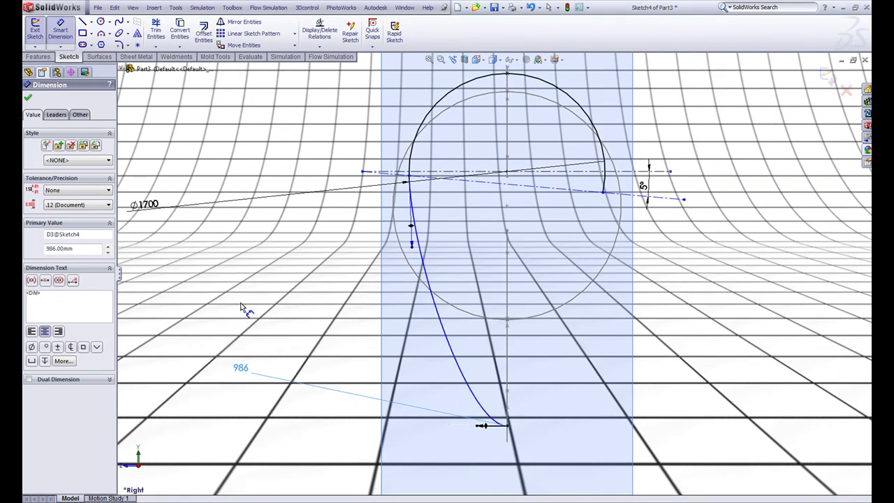
key(Escape)
Draw a three-point spline from the arc's right end through an intermediate point to the left spline's lower endpoint.
click(120, 21)
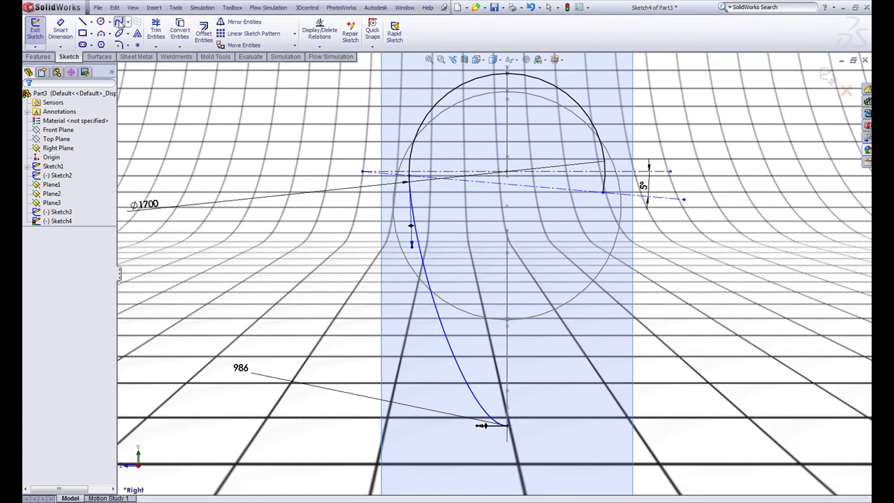
click(602, 193)
click(532, 362)
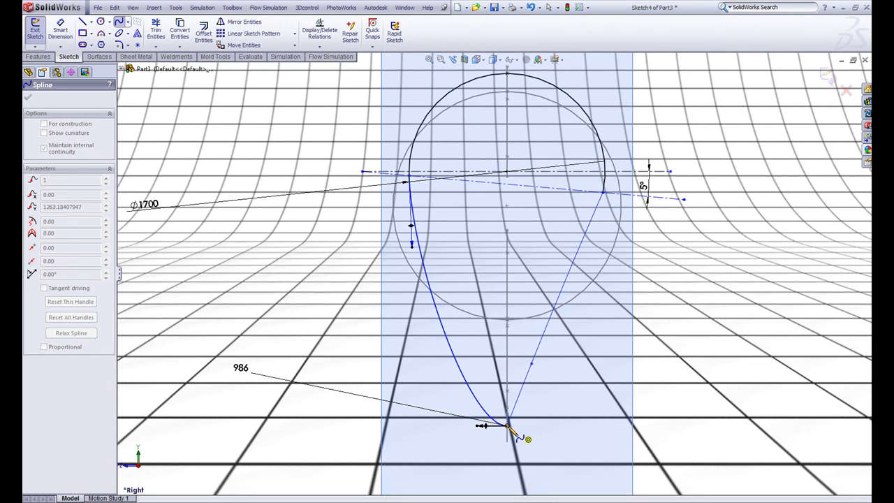
double_click(508, 424)
key(Escape)
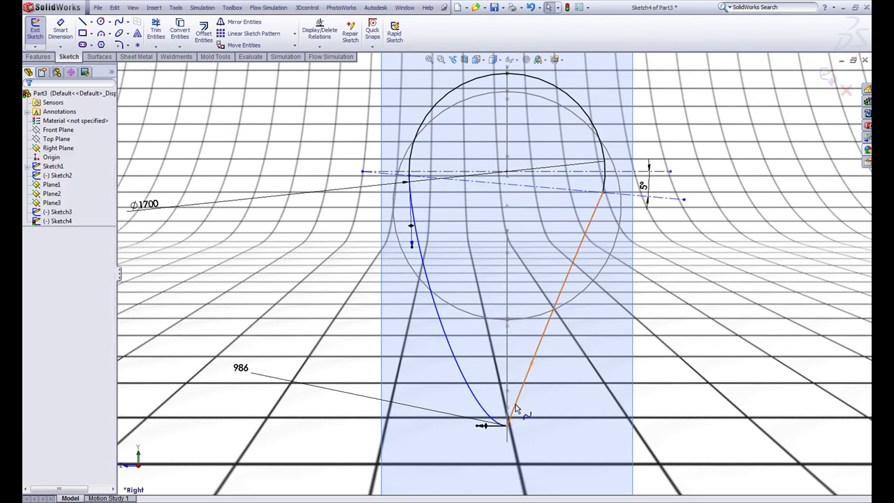
Pull out the tangent handle at the right spline's lower end and make it horizontal.
click(515, 409)
drag(513, 410, 524, 419)
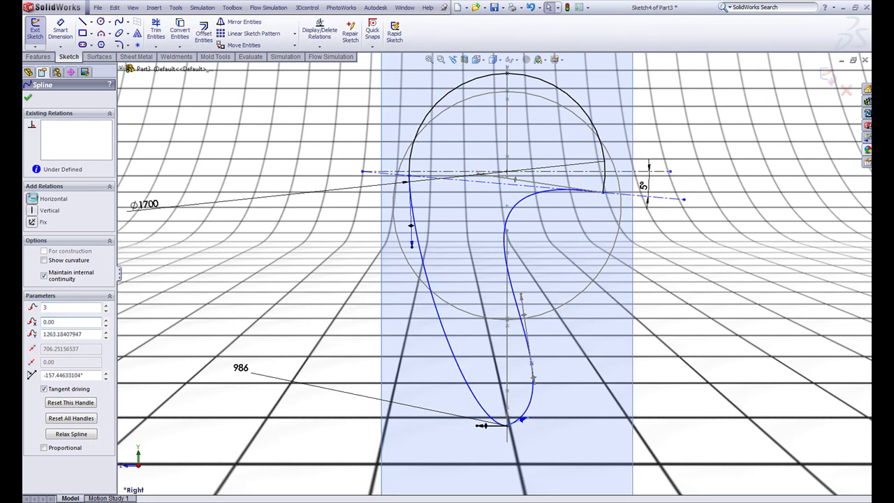
click(32, 199)
click(184, 158)
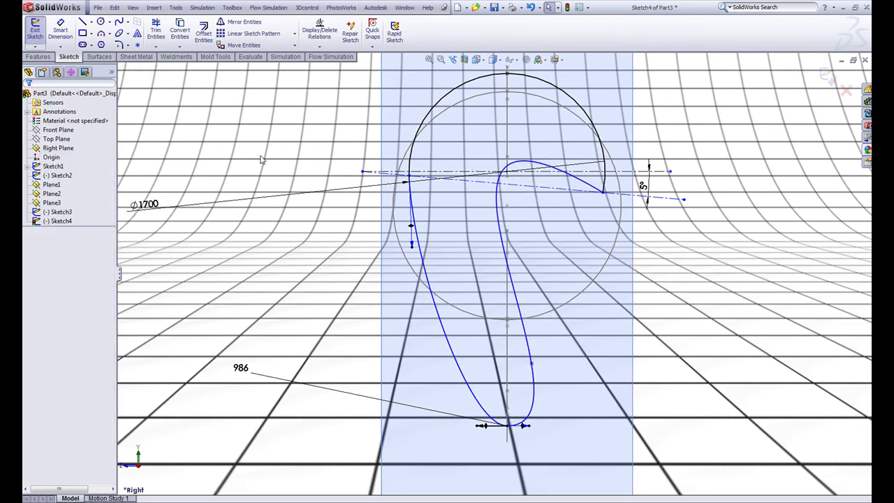
Swing the right spline's upper handle downward to remove the loop, and make the spline tangent to the arc.
click(559, 173)
drag(465, 109, 569, 235)
click(564, 249)
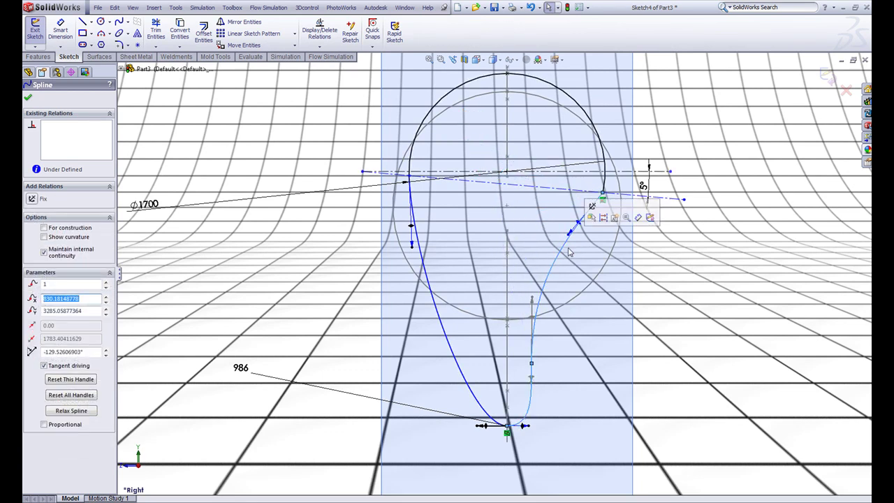
ctrl+click(606, 169)
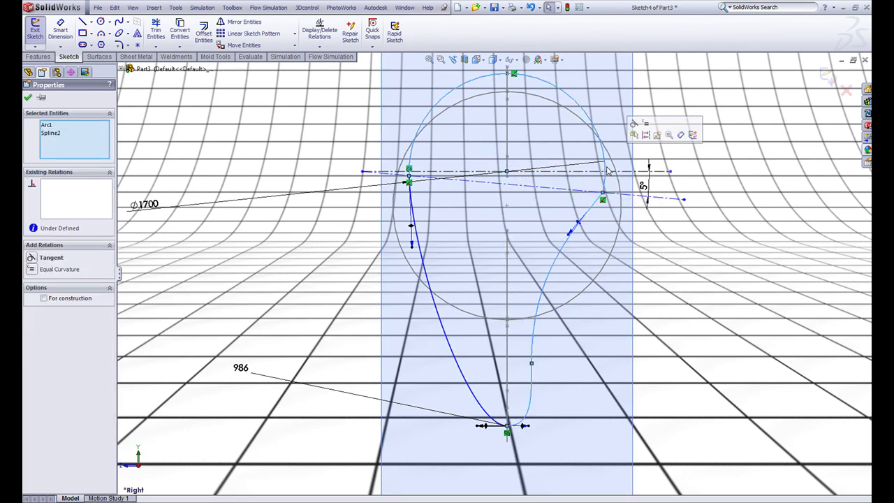
click(634, 131)
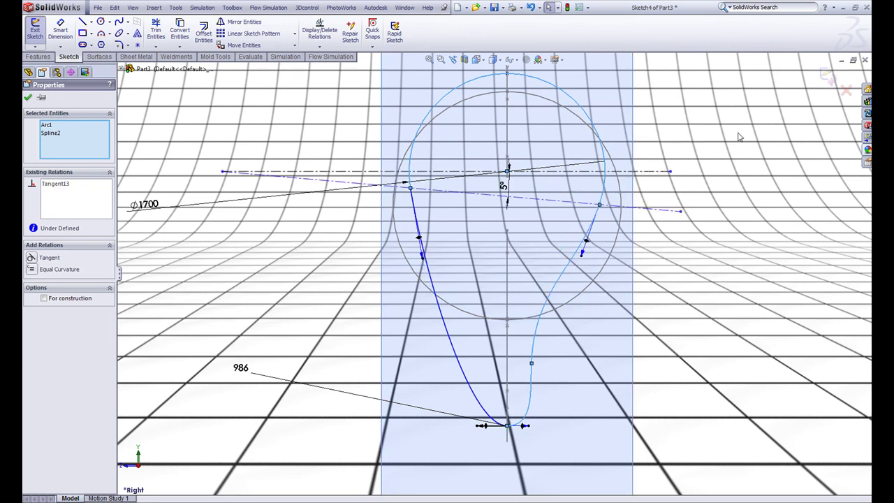
click(729, 180)
Dimension the tangent handle at the right spline's upper end as 1556 mm.
click(61, 30)
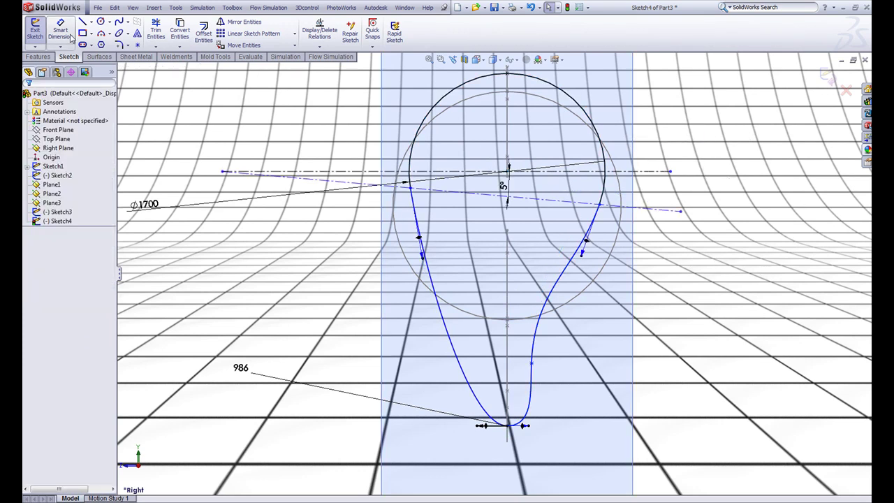
click(587, 244)
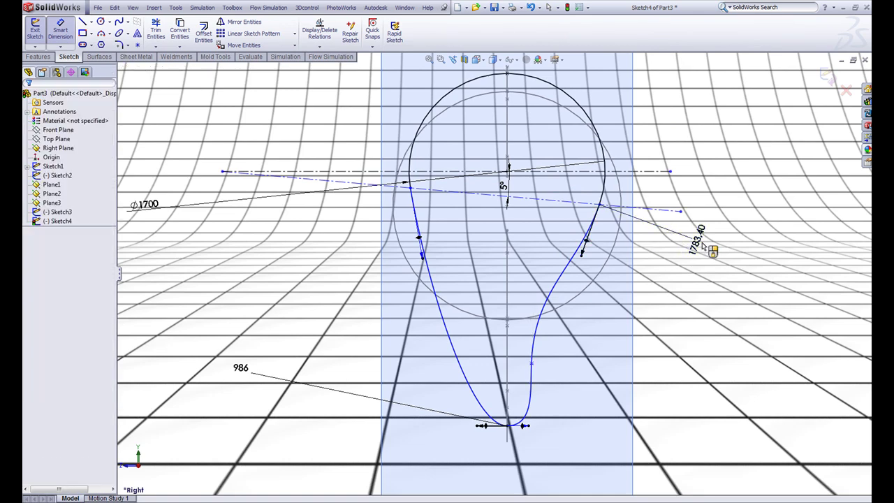
click(646, 246)
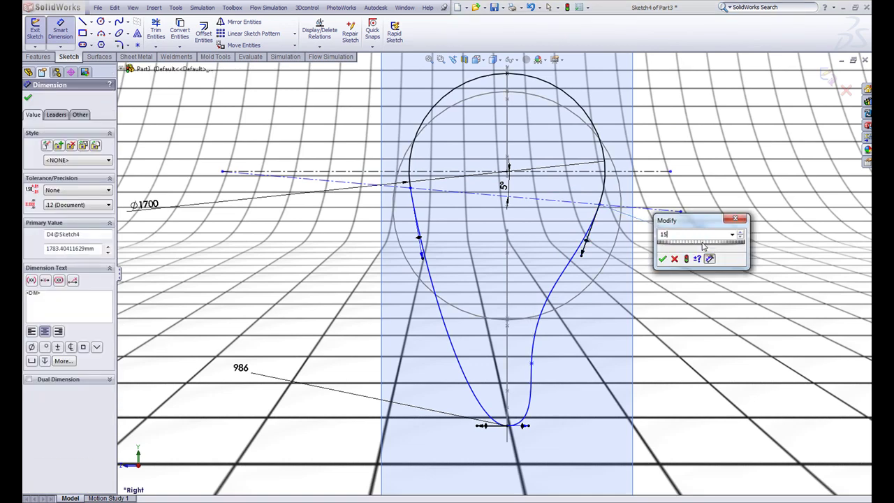
text(1556)
key(Return)
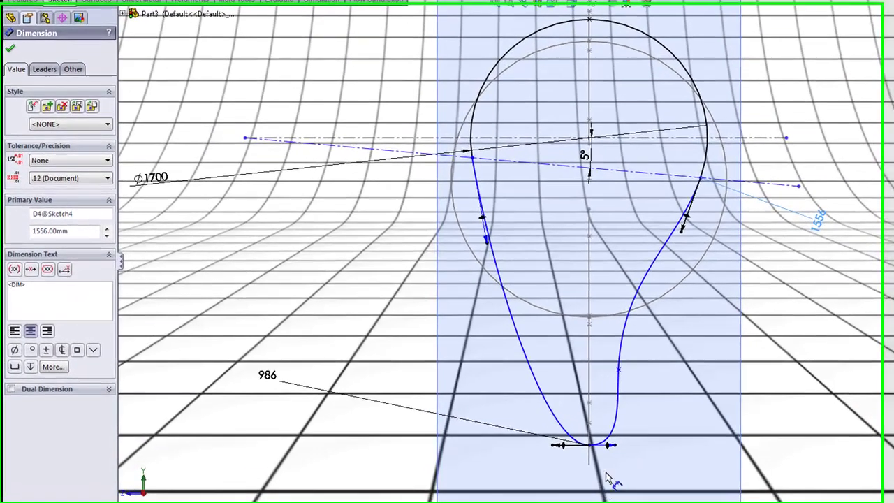
Dimension the horizontal tangent handle at the right spline's lower end as 277 mm.
click(528, 426)
click(760, 428)
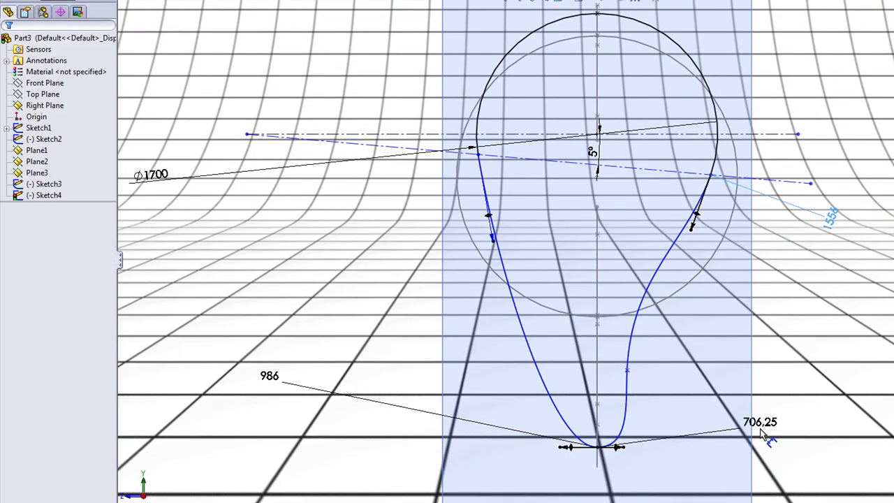
text(277)
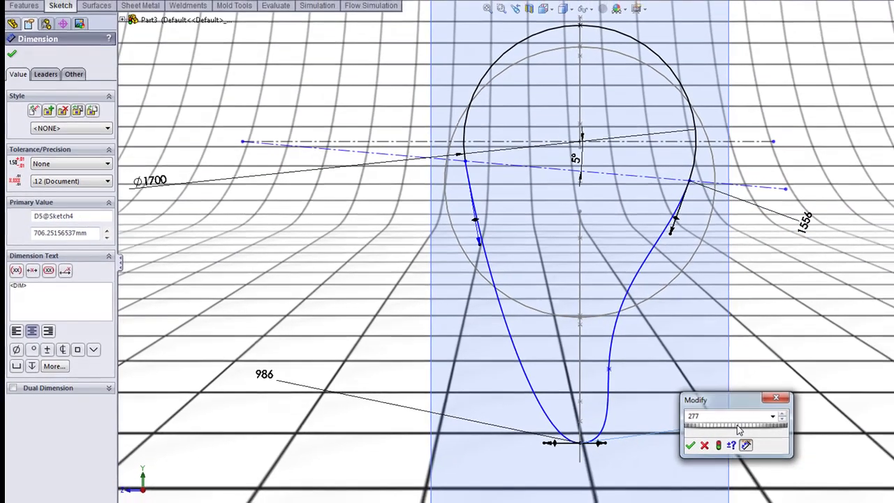
key(Return)
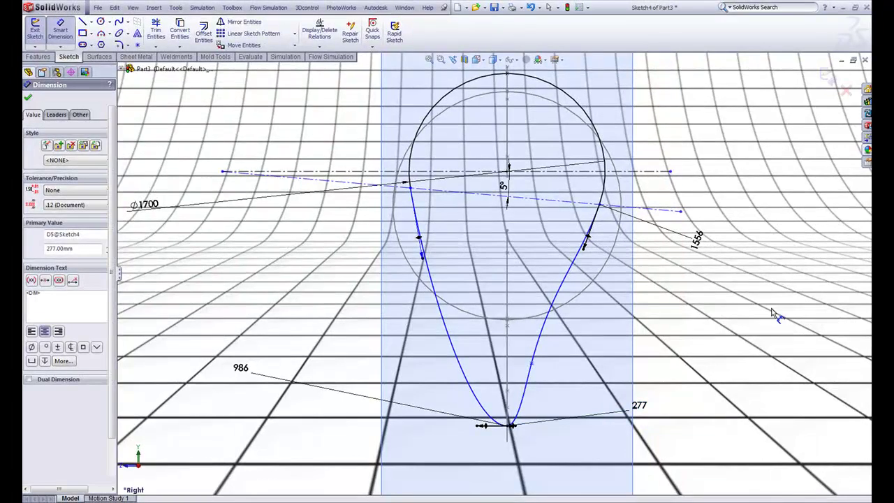
key(Escape)
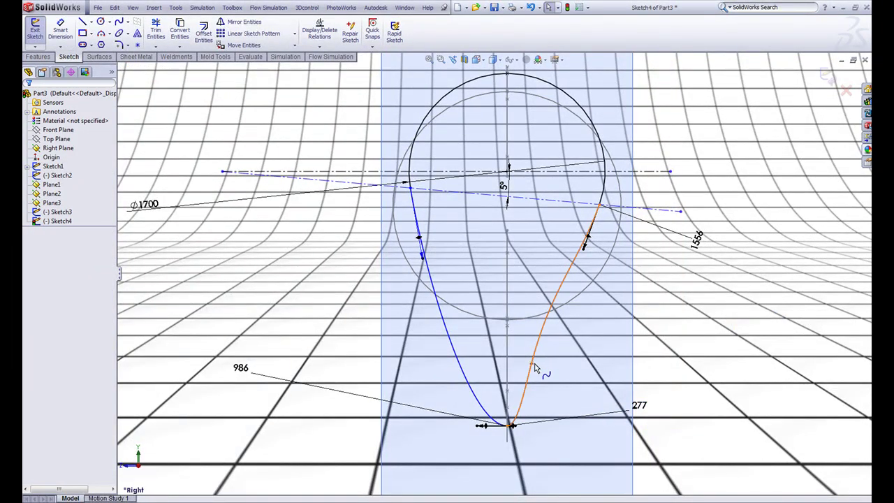
Pull the tangent handle of the right spline's intermediate point slightly upward to adjust the curve.
click(535, 368)
click(549, 300)
mouse_move(549, 300)
mouse_down()
mouse_move(538, 280)
mouse_move(549, 286)
mouse_up()
click(277, 237)
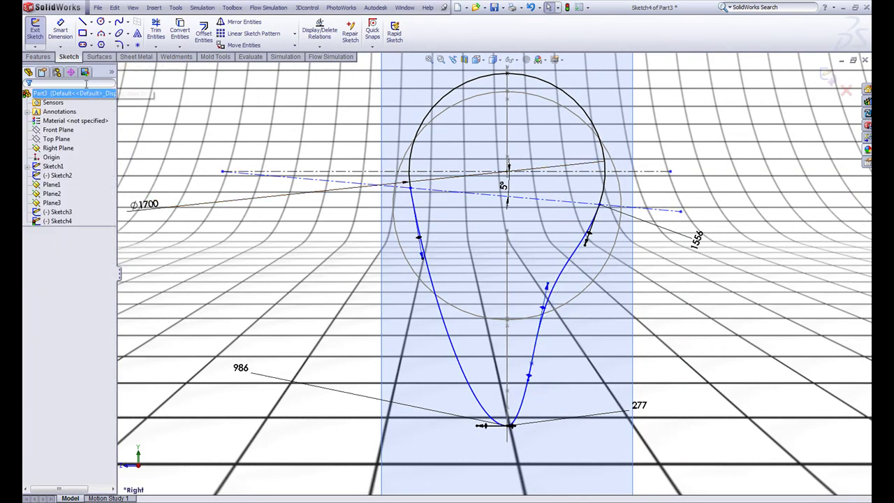
Dimension the horizontal distance from the profile's lower endpoint to the right spline's intermediate point as 186.7 mm.
click(65, 41)
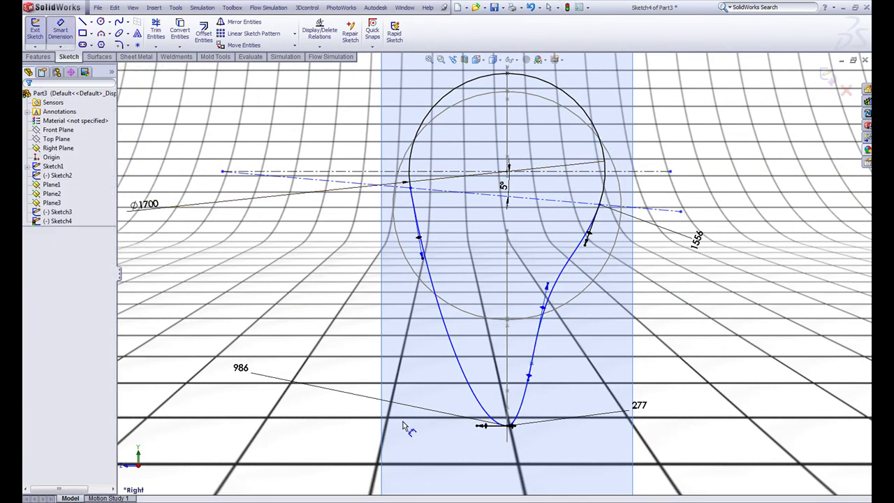
click(510, 425)
click(530, 356)
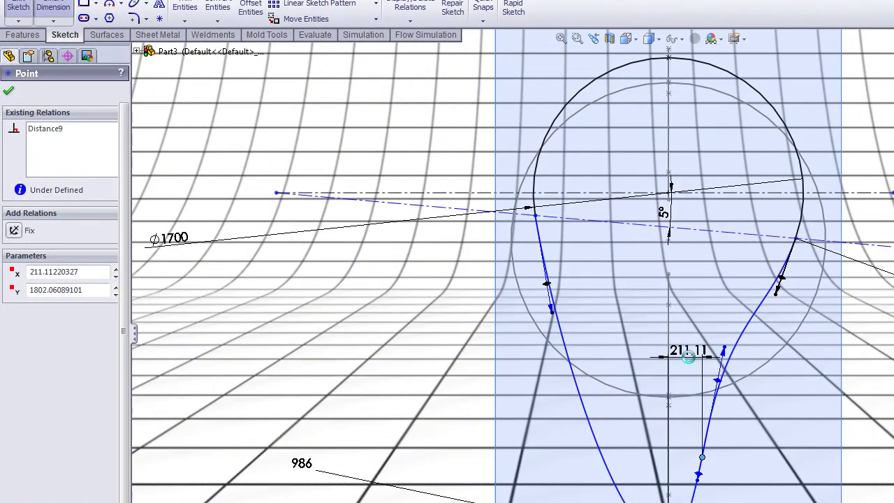
click(523, 291)
click(688, 357)
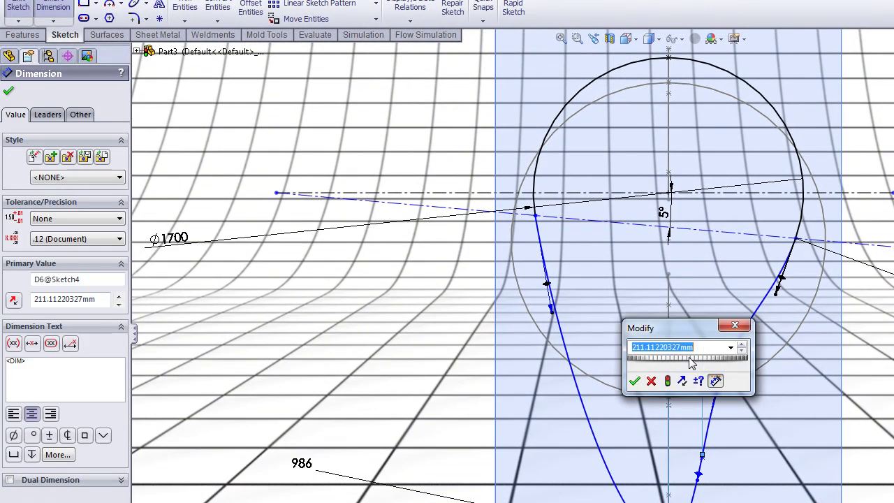
text(186,7)
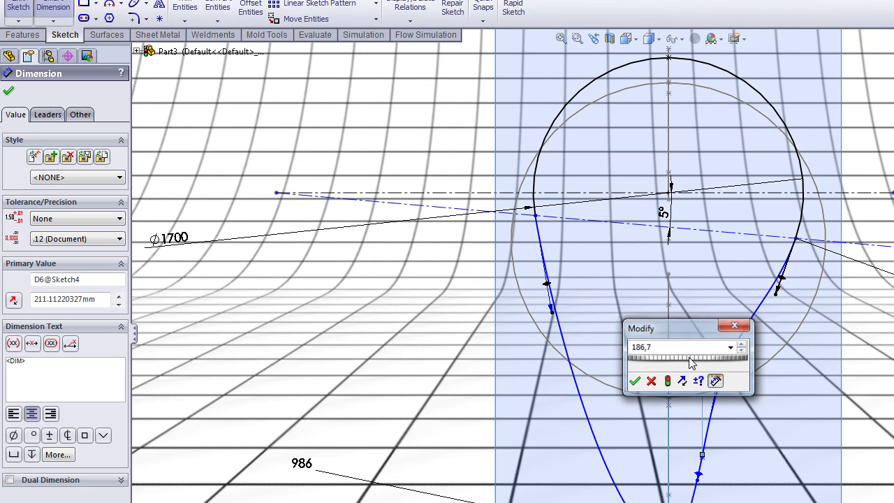
key(Return)
Dimension the vertical distance between the right spline's intermediate point and the profile's lower endpoint as 157.4 mm.
click(529, 364)
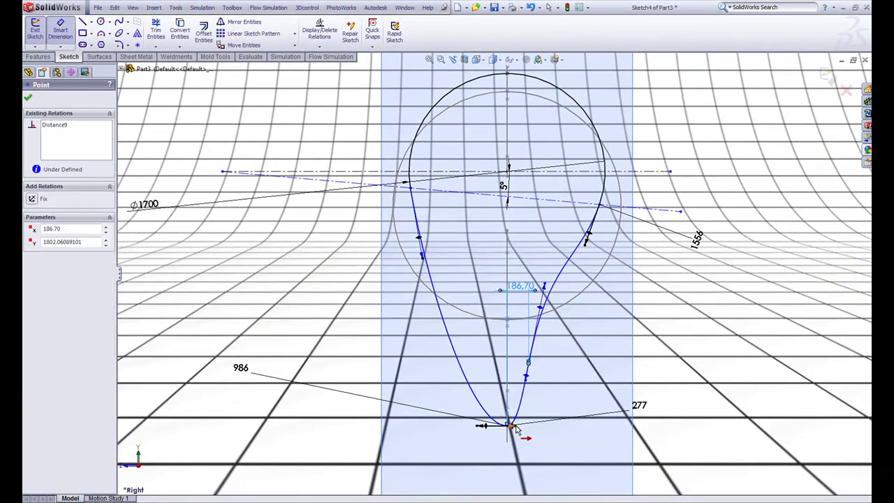
click(507, 426)
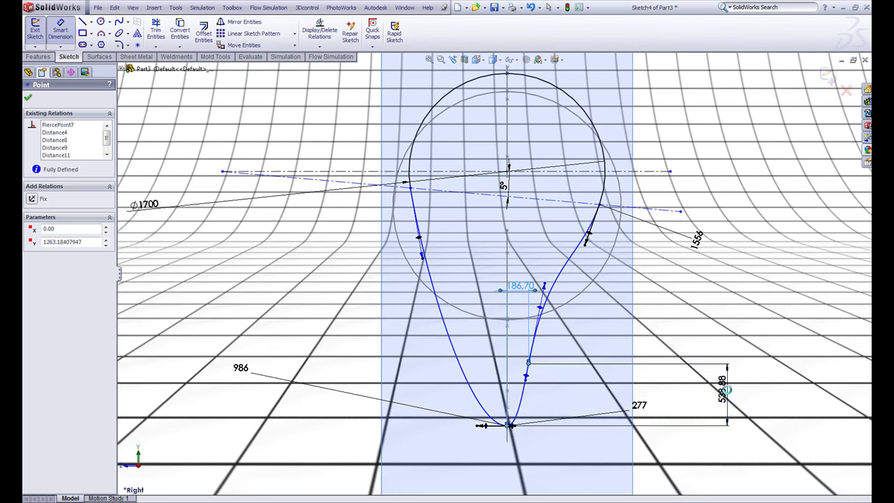
click(730, 395)
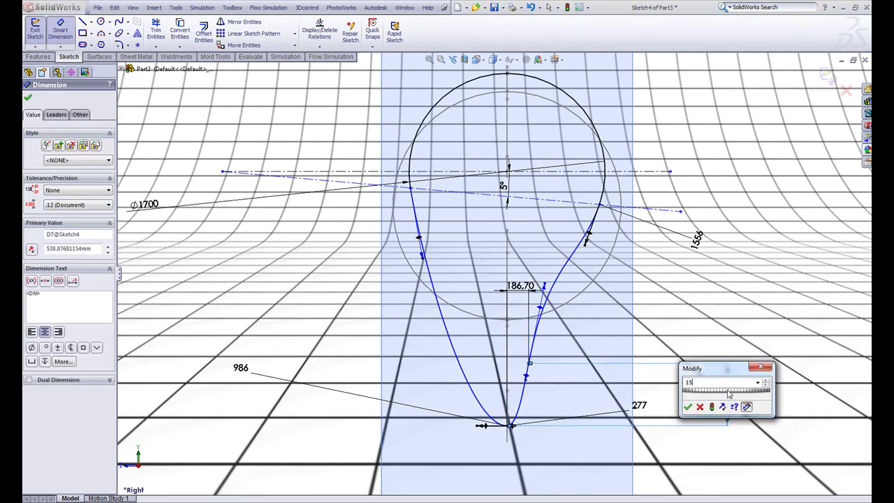
text(157,4)
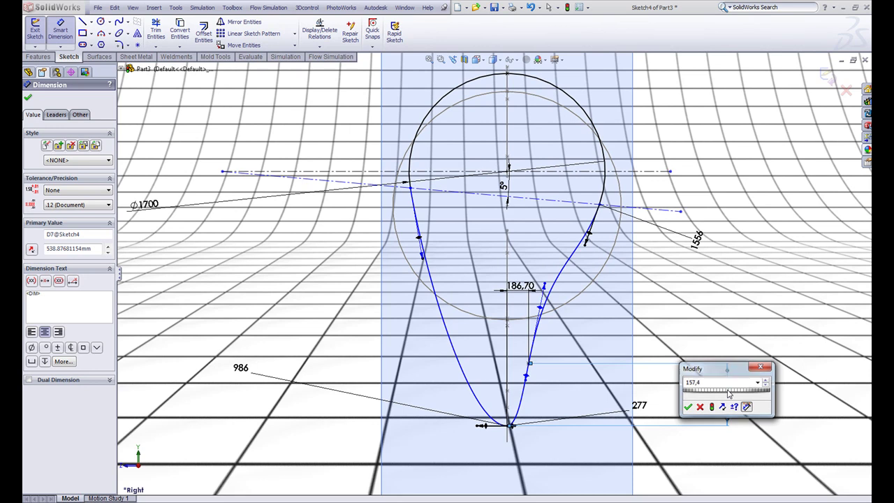
key(Return)
key(Escape)
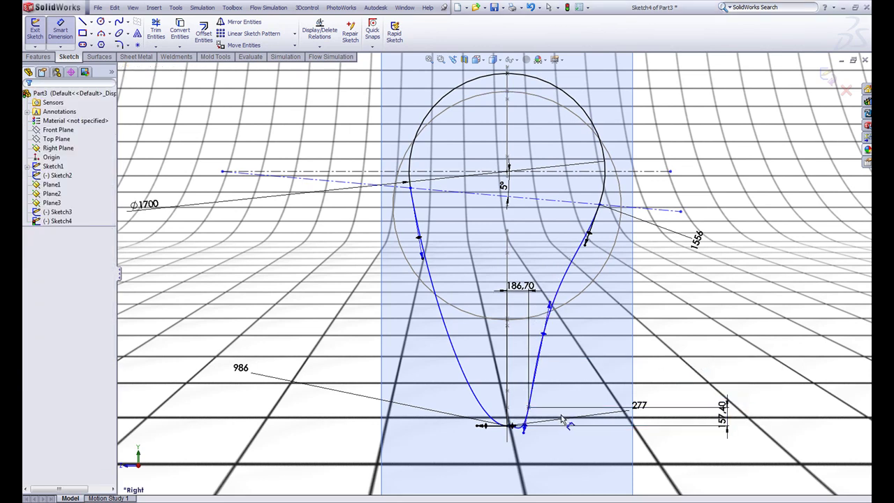
key(Escape)
Adjust both ends of the intermediate point's tangent handle to remove the bulge and smooth the right spline.
scroll(569, 419, down, 3)
scroll(477, 417, down, 2)
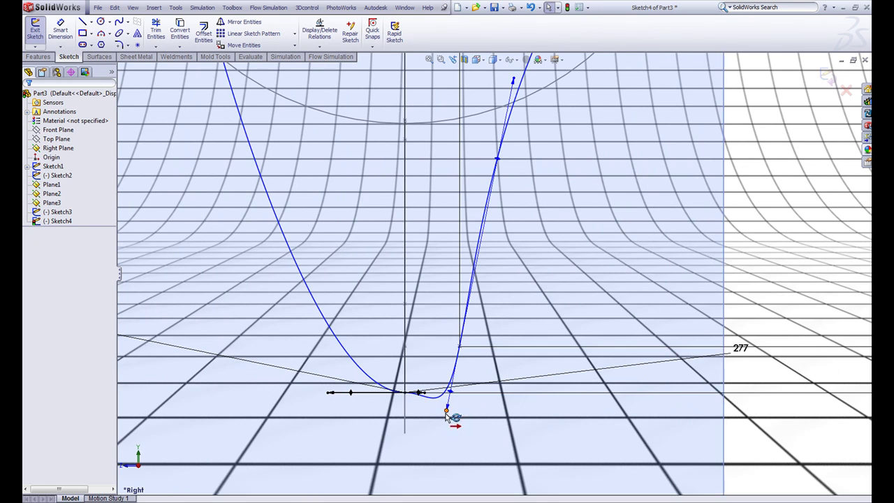
drag(446, 412, 456, 370)
scroll(568, 270, up, 6)
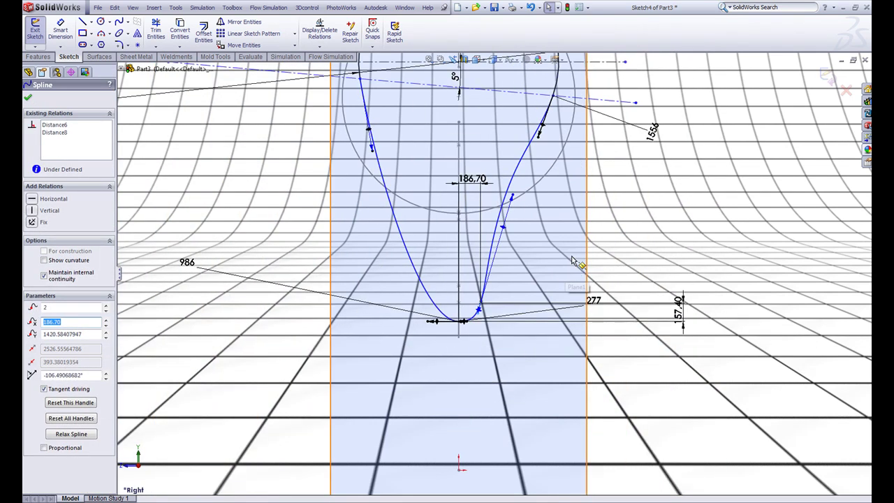
drag(480, 233, 484, 227)
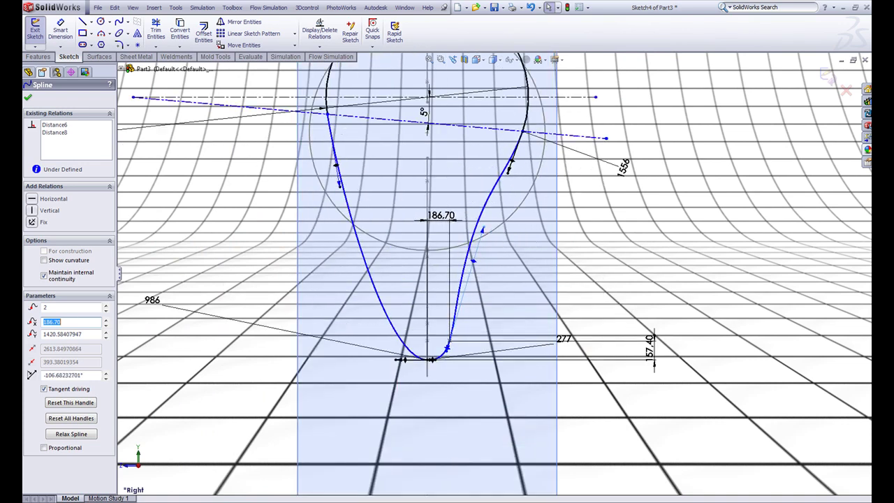
click(618, 250)
scroll(620, 253, up, 4)
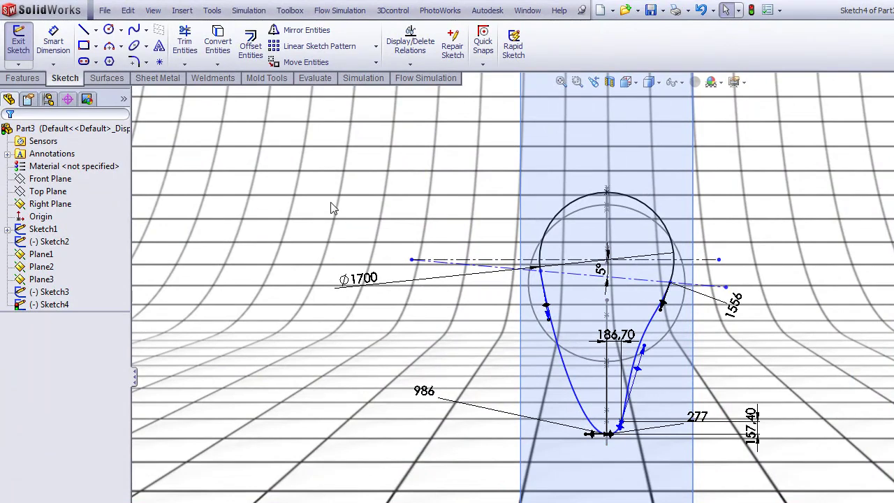
Finish the current profile sketch and start a new sketch on Plane3.
click(18, 40)
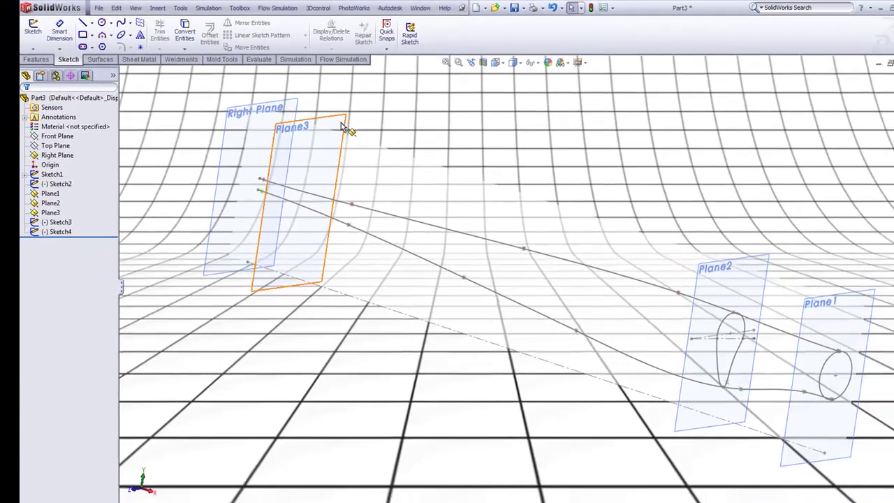
click(415, 166)
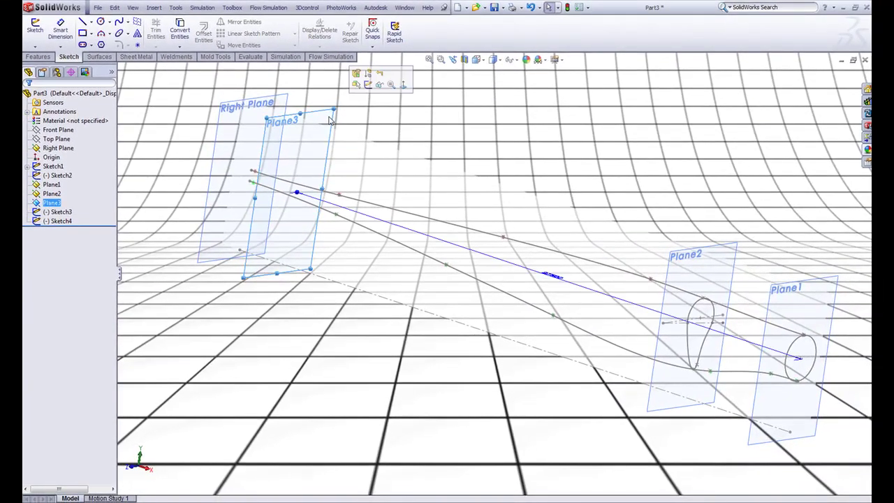
click(367, 85)
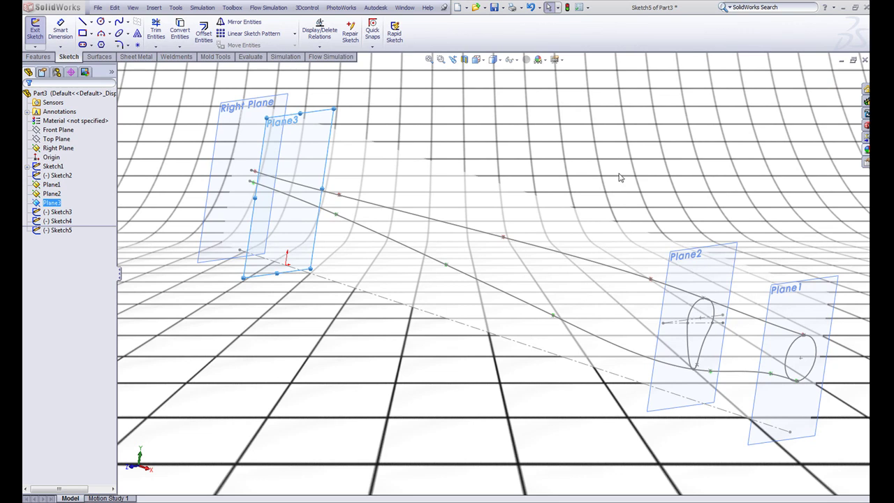
Draw a small circle on Plane3 above the two edge splines.
scroll(182, 39, down, 2)
click(102, 25)
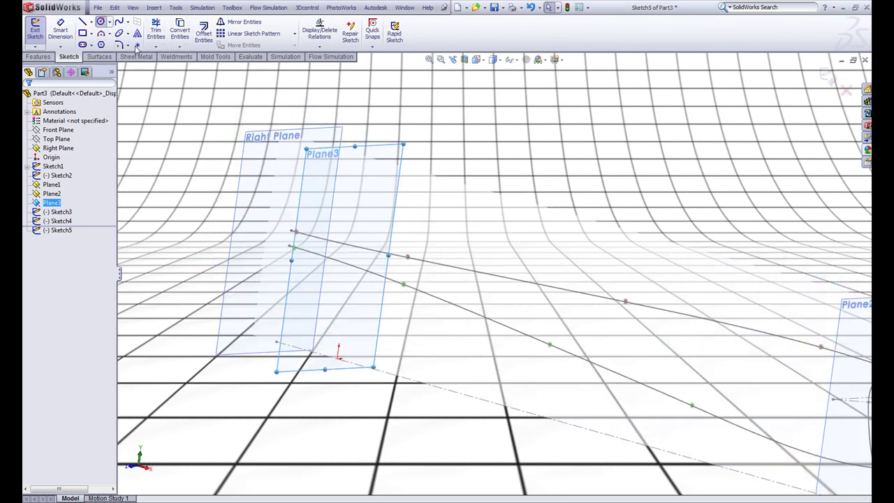
click(367, 196)
click(369, 216)
key(Escape)
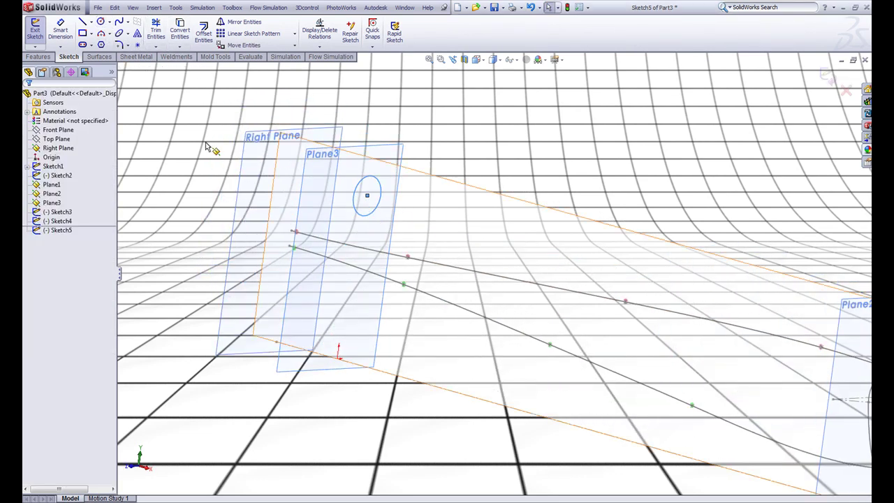
Place a sketch point on the top quadrant of the circle.
click(139, 44)
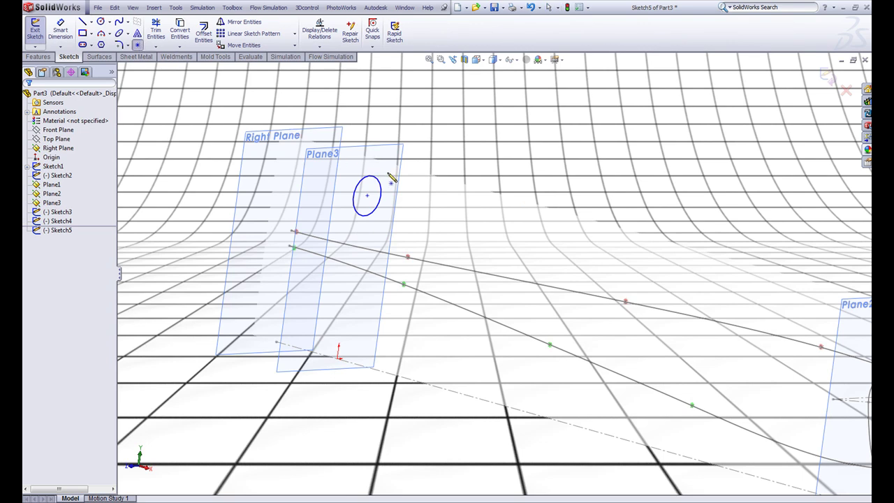
scroll(389, 177, down, 2)
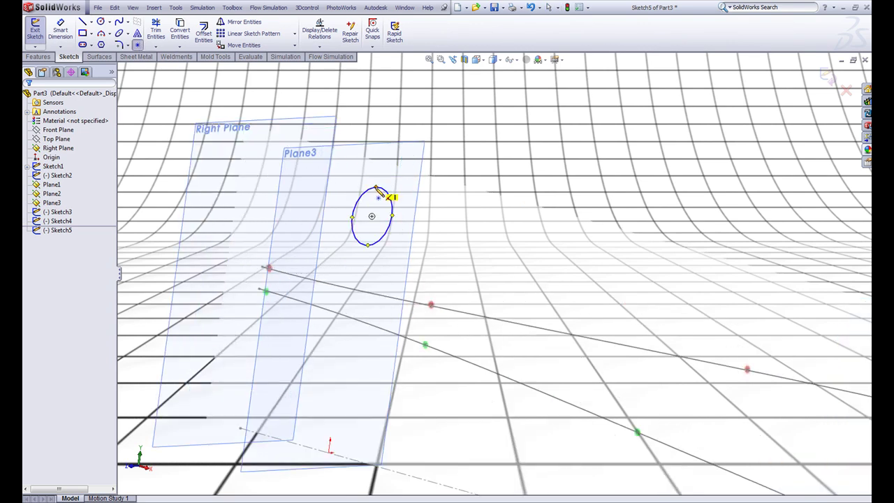
click(377, 189)
key(Escape)
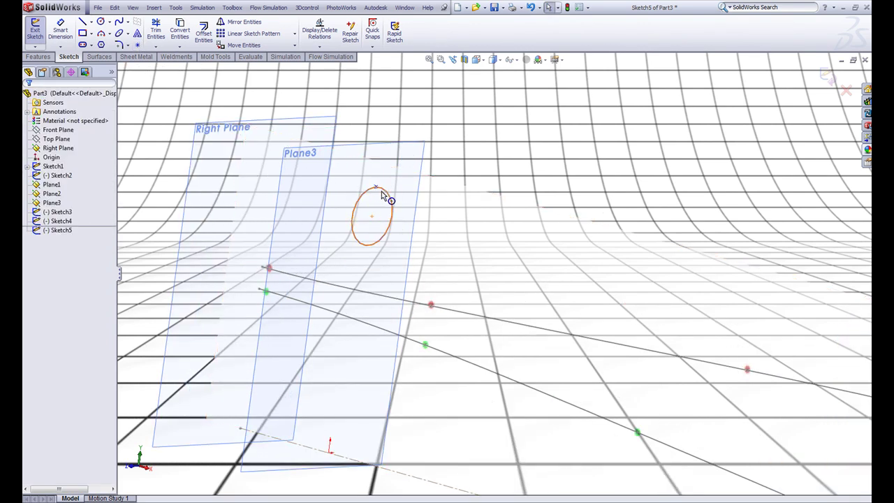
Add a pierce relation between the circle's quadrant point and the upper edge spline.
click(375, 190)
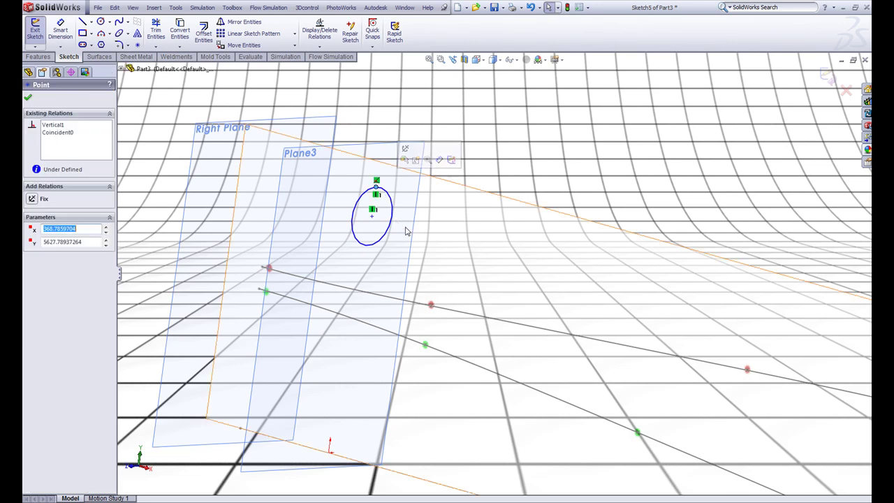
ctrl+click(477, 319)
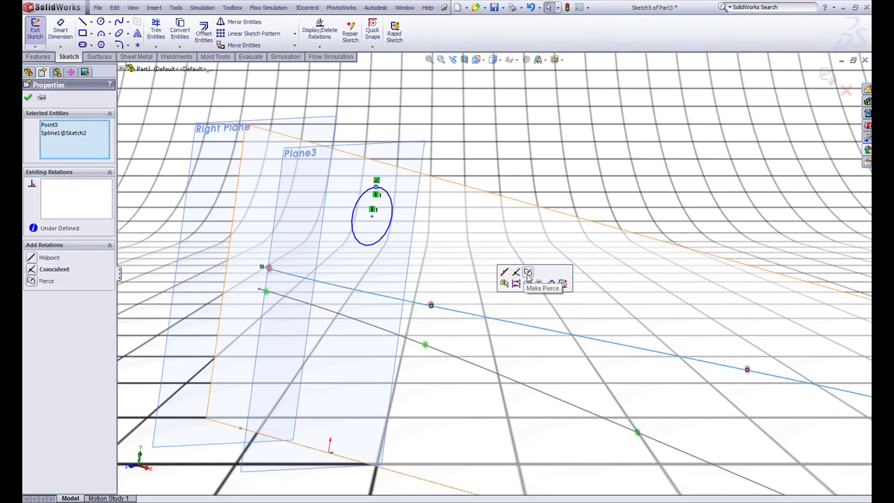
click(528, 273)
click(512, 174)
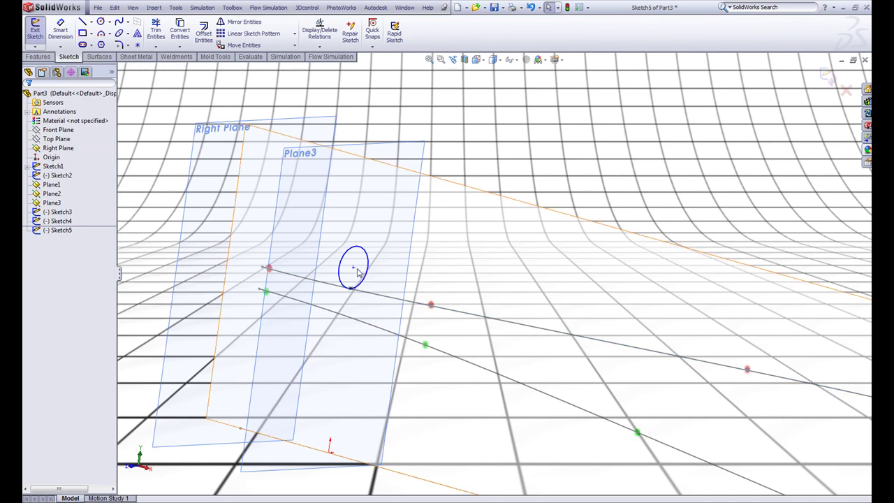
Move the circle's centre below the pierced point so the circle hangs beneath the upper edge spline, and view the sketch face-on.
click(351, 287)
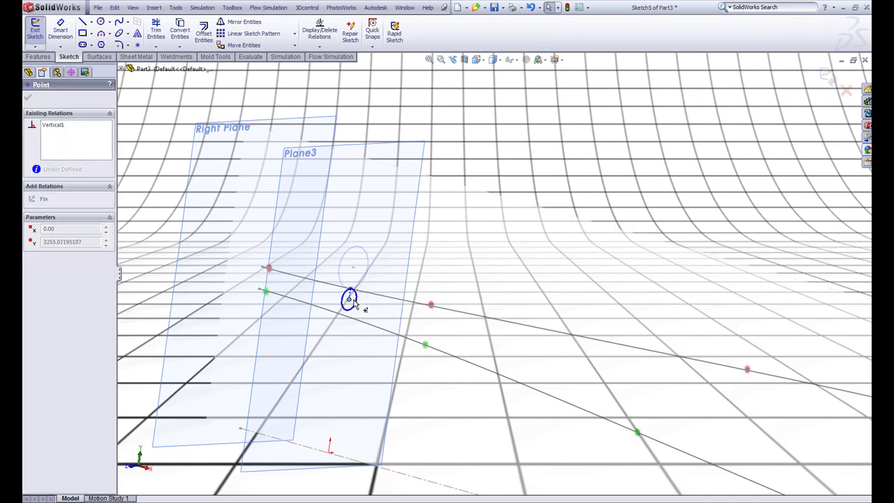
click(499, 133)
key(ctrl+8)
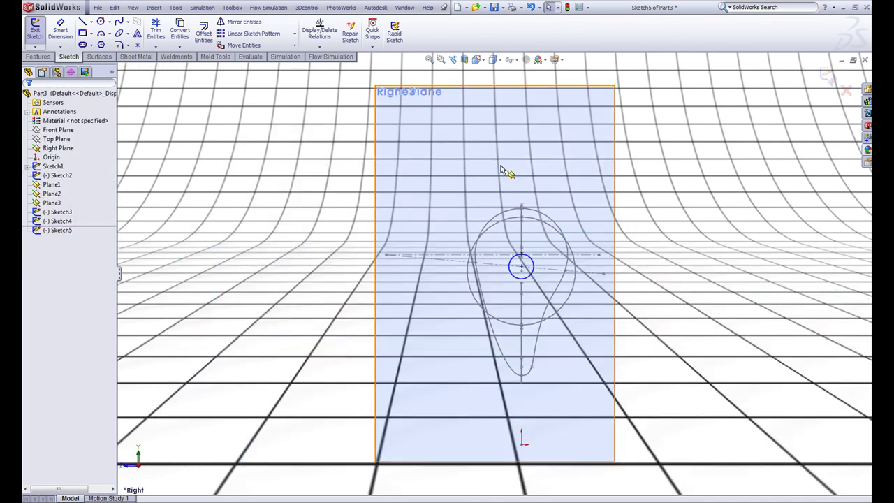
Dimension the small circle on Plane3 to a diameter of 350 mm.
scroll(527, 256, down, 6)
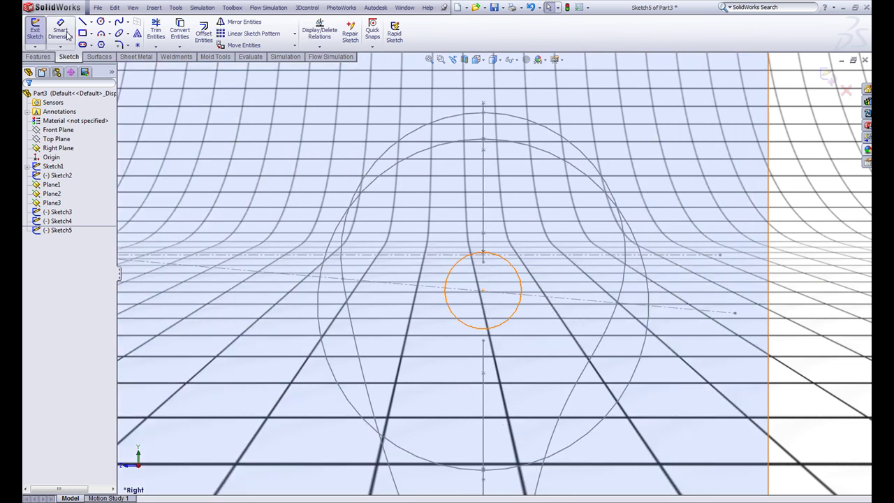
click(67, 35)
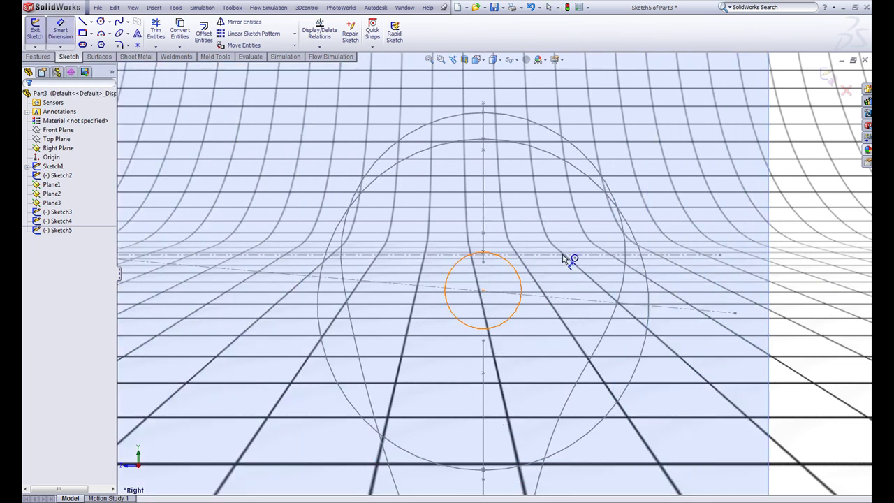
click(518, 274)
click(718, 190)
text(35)
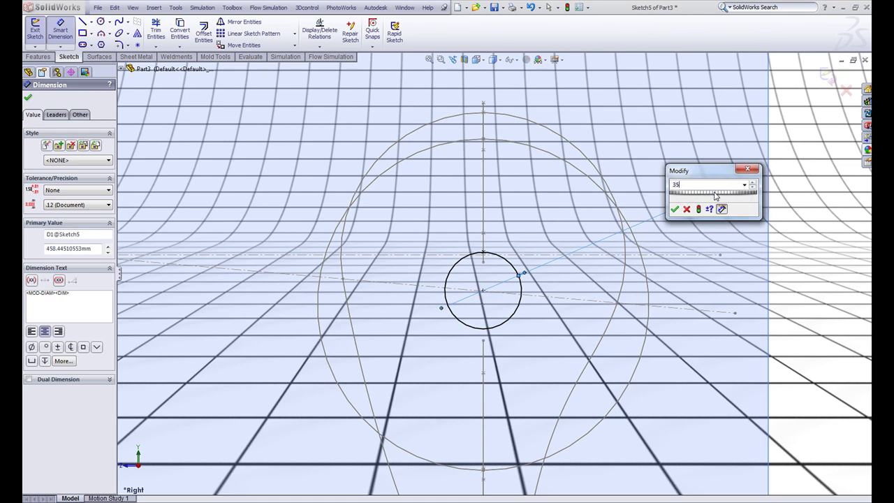
text(0)
key(Return)
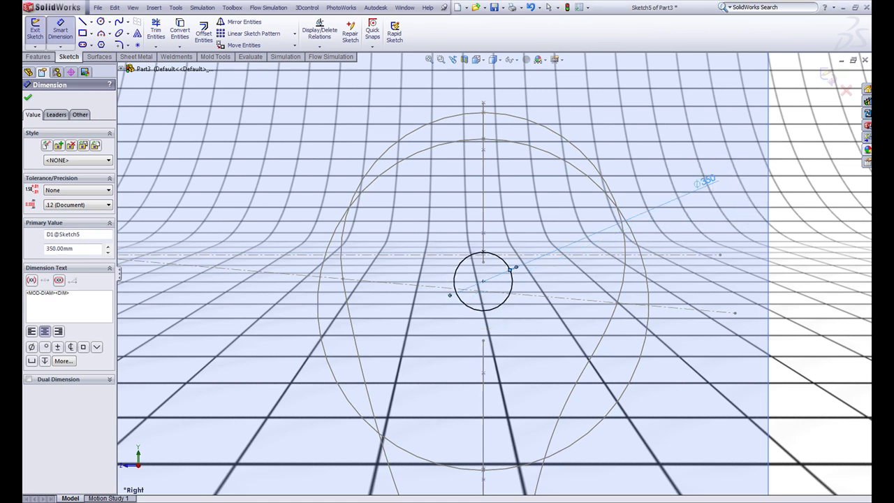
Draw a horizontal centerline through the circle's centre, extending past the circle on both sides.
click(91, 24)
click(106, 44)
scroll(538, 271, down, 4)
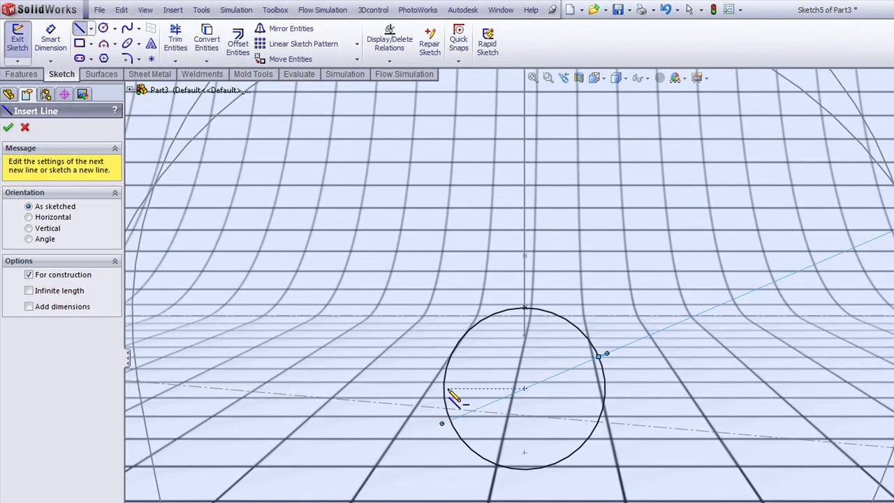
click(395, 388)
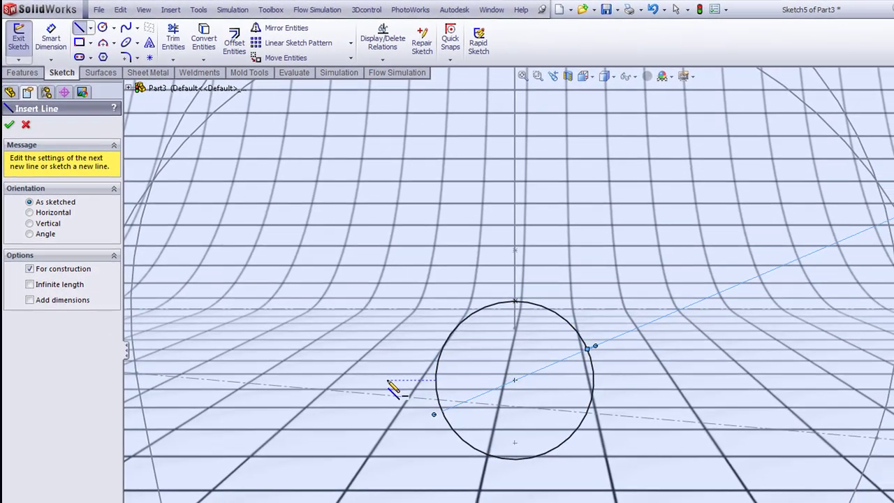
click(679, 388)
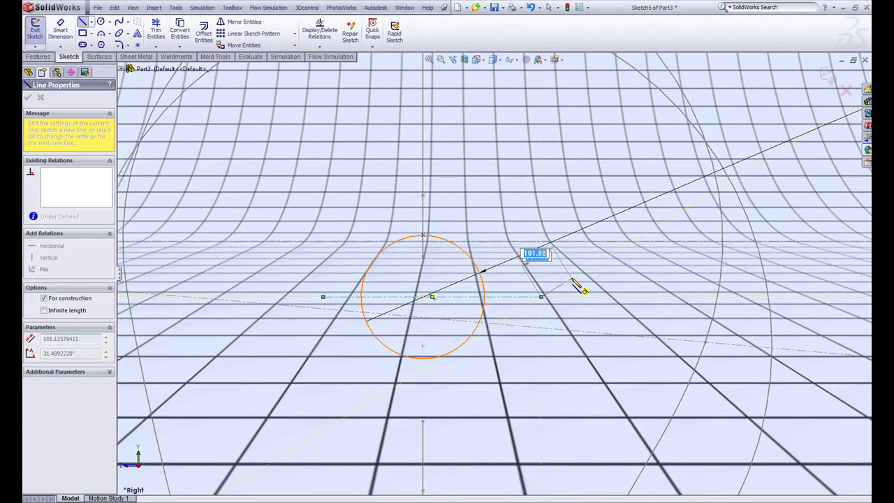
key(Escape)
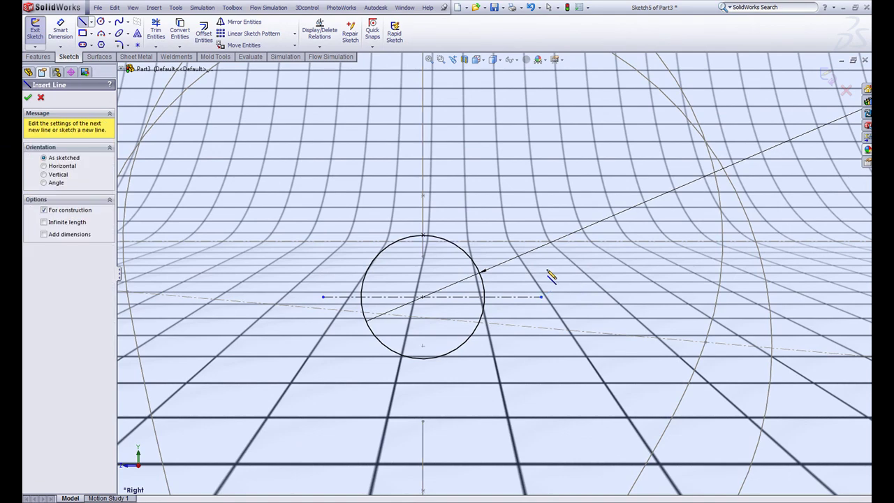
Trim away the lower half of the circle below the horizontal centerline.
click(155, 31)
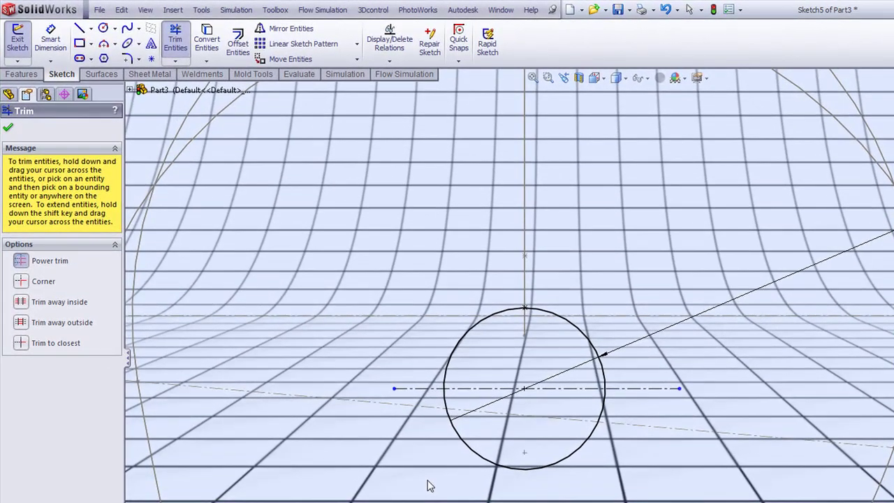
drag(489, 461, 492, 455)
key(Escape)
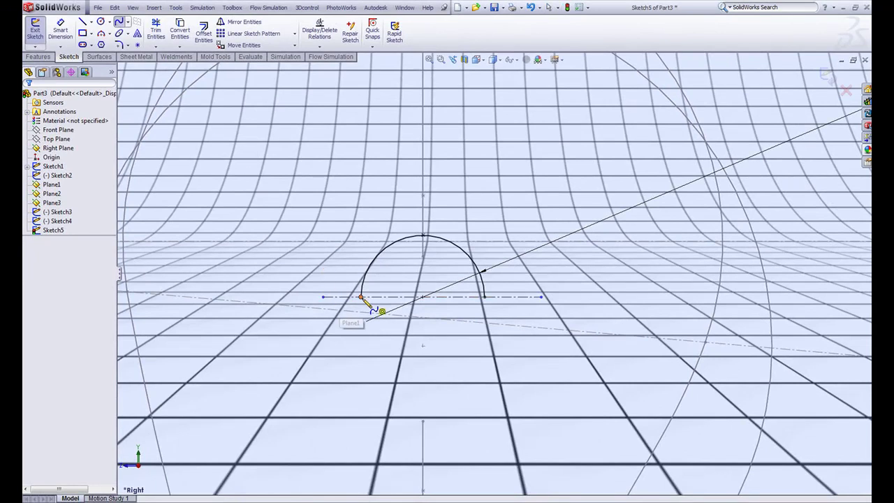
Sketch a two-point spline from the half circle's left end downward and slightly inward.
click(361, 297)
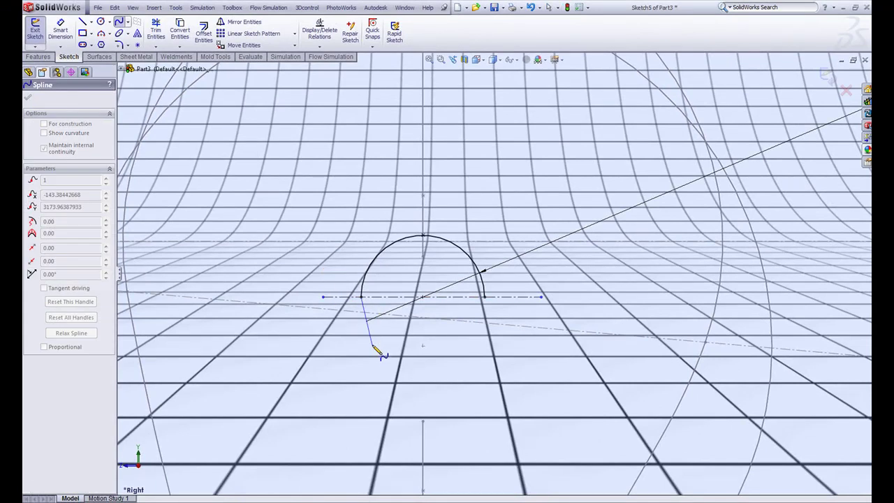
click(385, 384)
key(Escape)
Add a pierce relation between the new spline's lower endpoint and the lower edge spline.
scroll(398, 392, up, 3)
middle_drag(404, 304, 414, 313)
scroll(411, 310, up, 5)
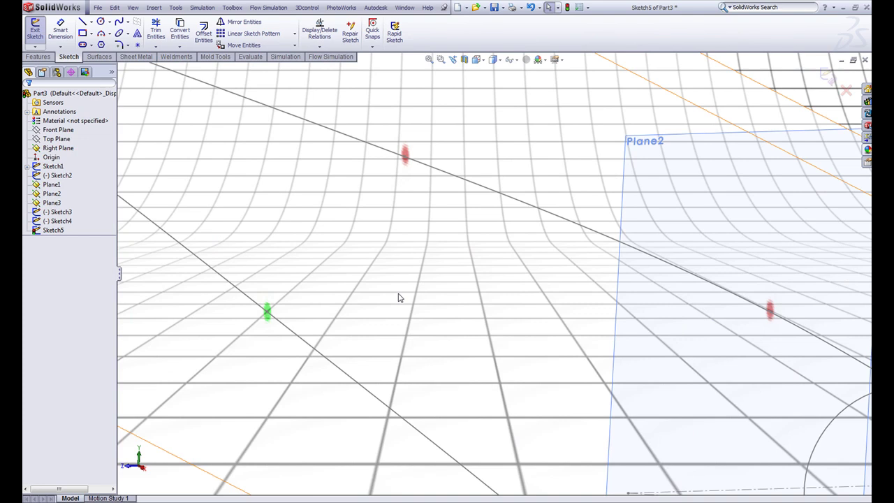
scroll(261, 241, down, 2)
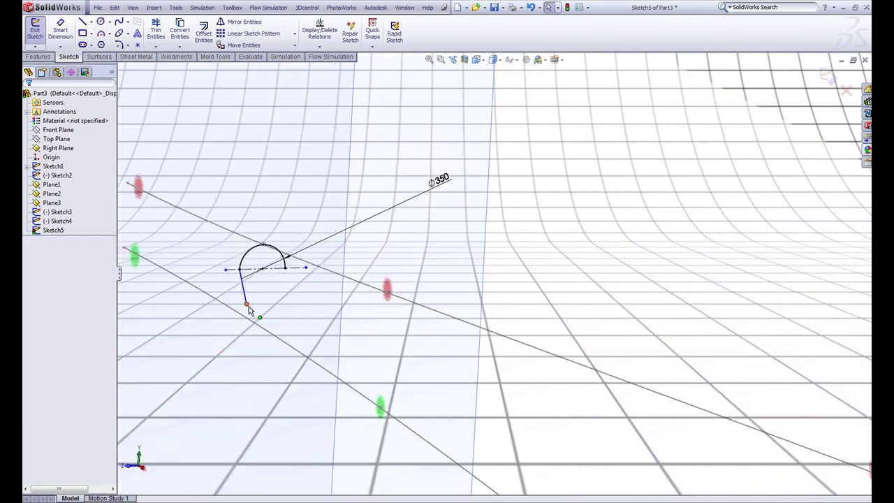
click(246, 303)
ctrl+click(275, 343)
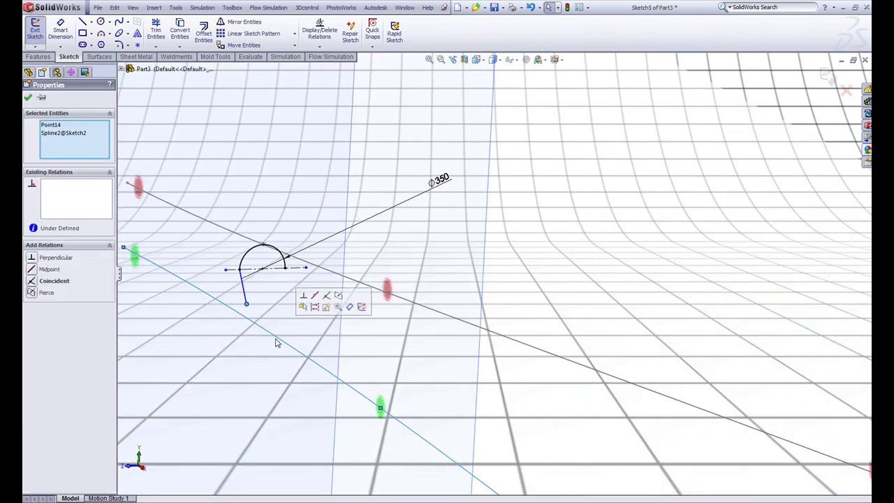
click(342, 303)
click(290, 289)
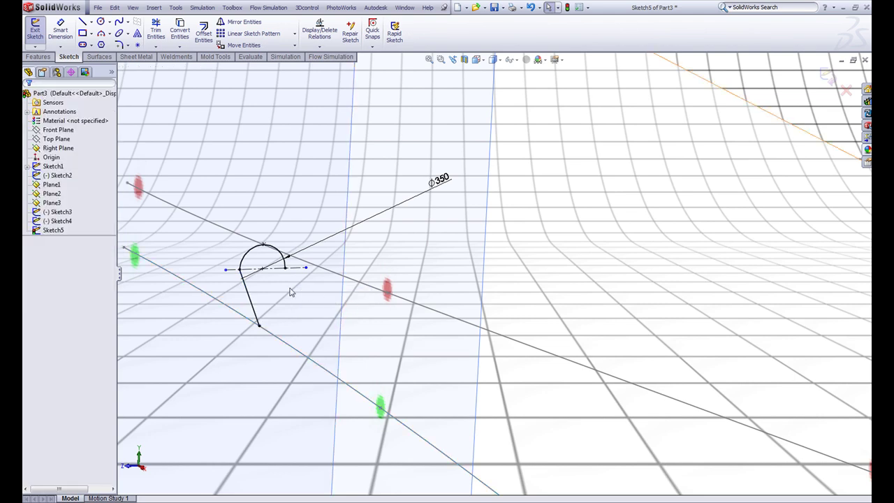
Make the profile spline tangent to the half-circle arc.
click(249, 293)
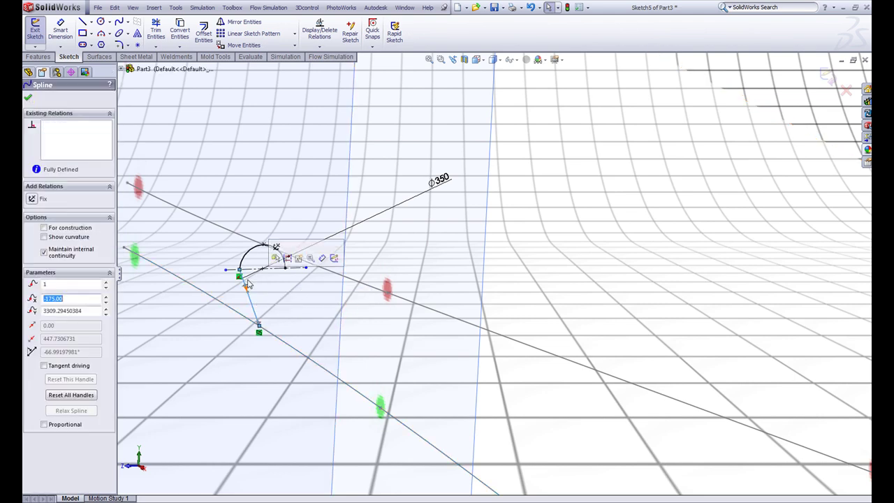
ctrl+click(246, 264)
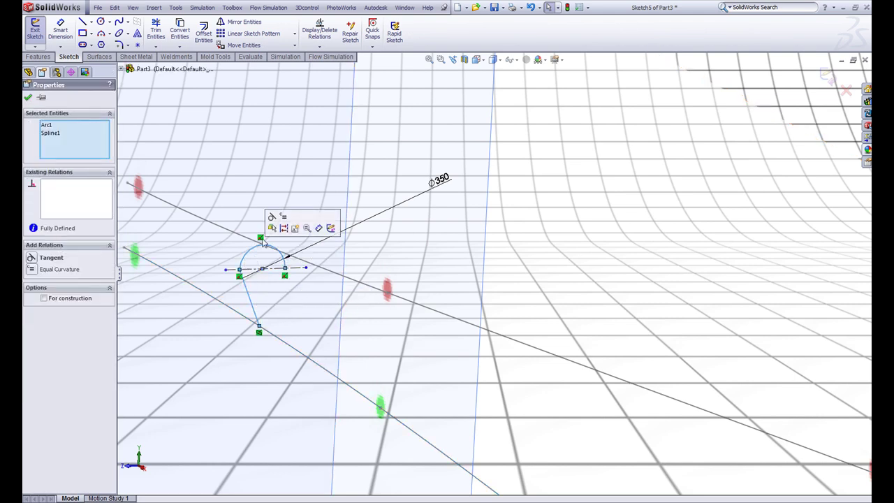
click(272, 218)
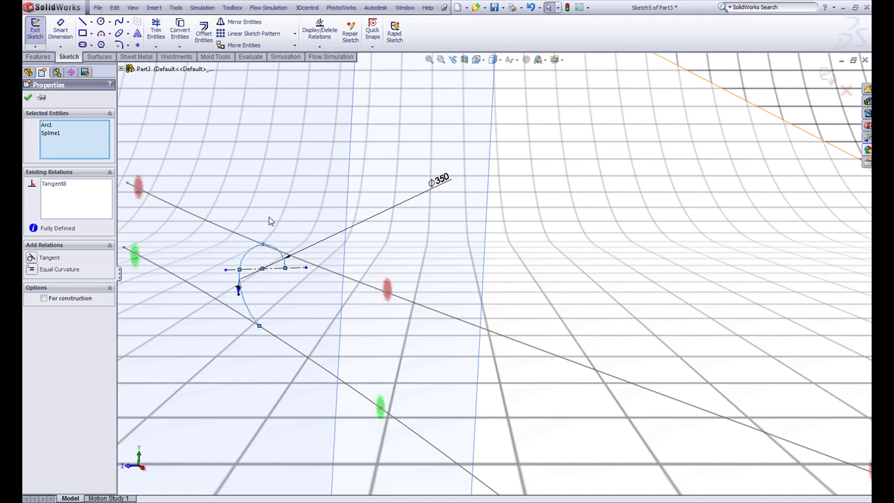
click(231, 369)
Pull out the tangent handle at the profile spline's lower endpoint and constrain it horizontal.
scroll(238, 360, up, 4)
click(321, 311)
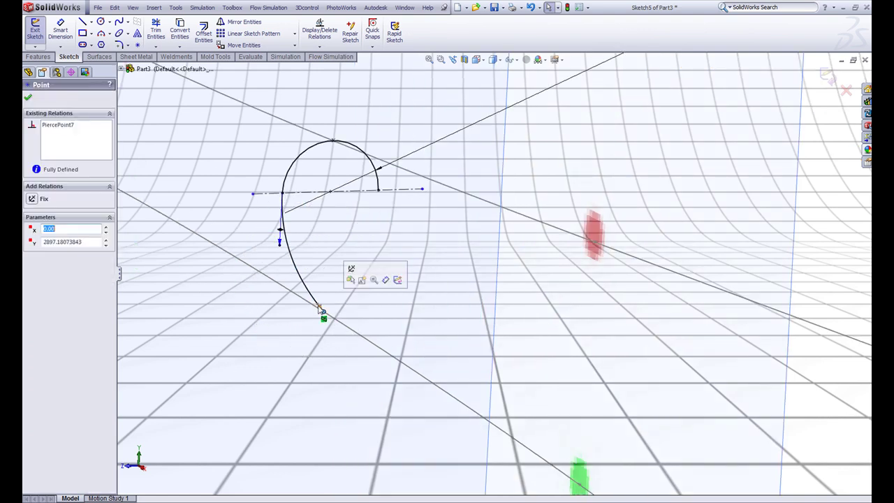
drag(318, 305, 296, 307)
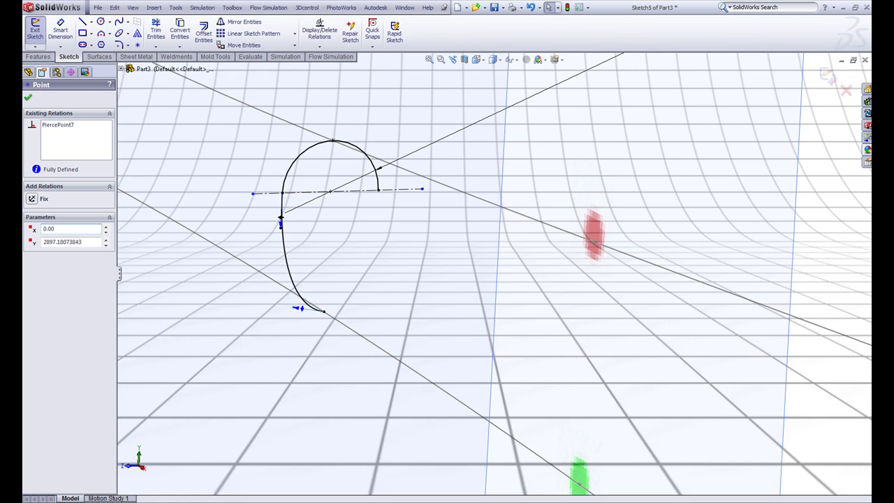
click(33, 199)
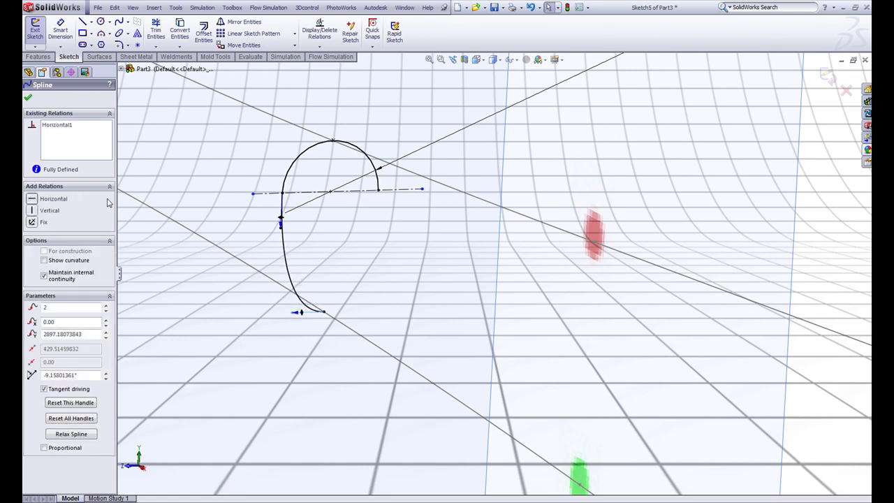
Dimension the horizontal tangent handle at the spline's lower end to 245.
click(55, 37)
click(295, 317)
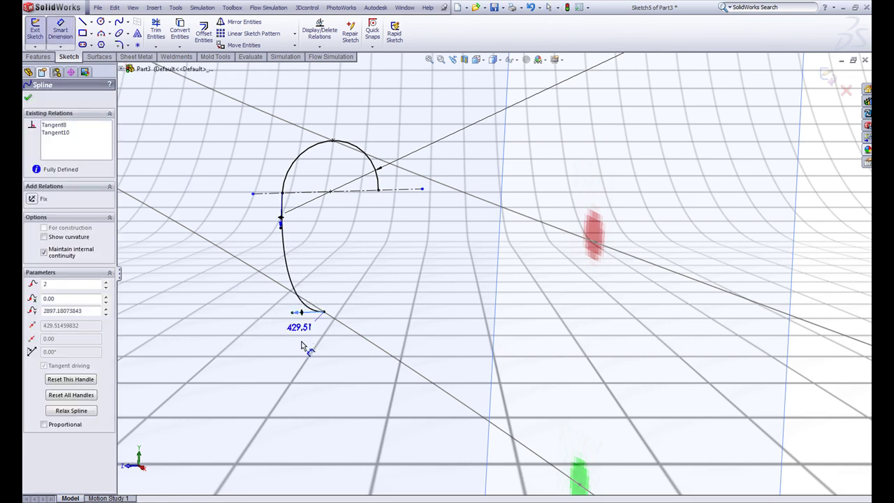
click(305, 356)
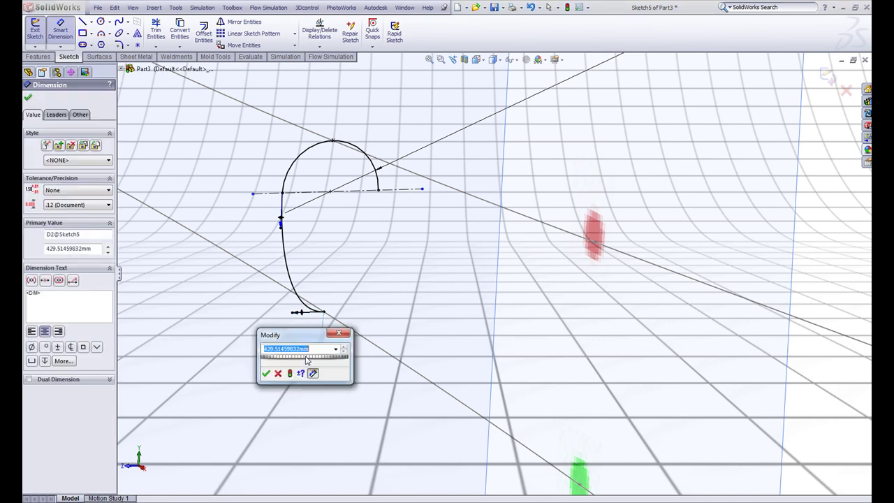
text(245)
key(Return)
key(Escape)
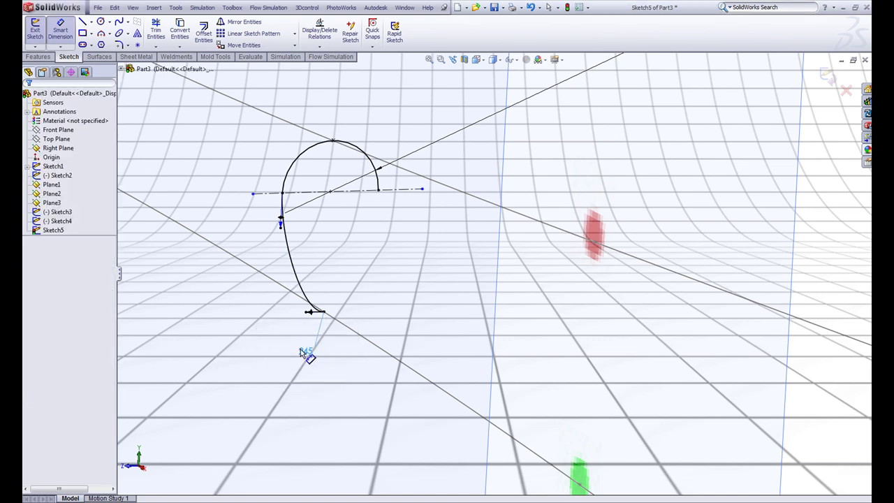
Draw a centerline from the arc's top pierced point to the spline's lower endpoint.
click(92, 22)
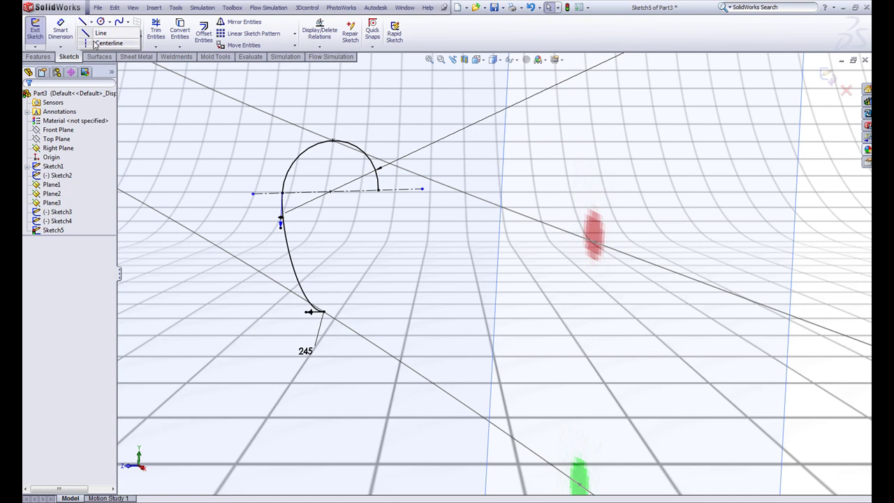
click(101, 43)
click(333, 141)
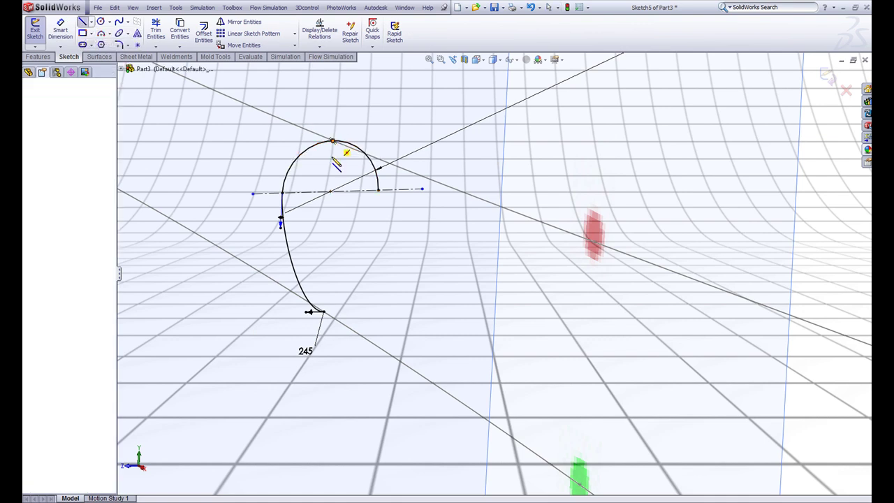
click(324, 312)
key(Escape)
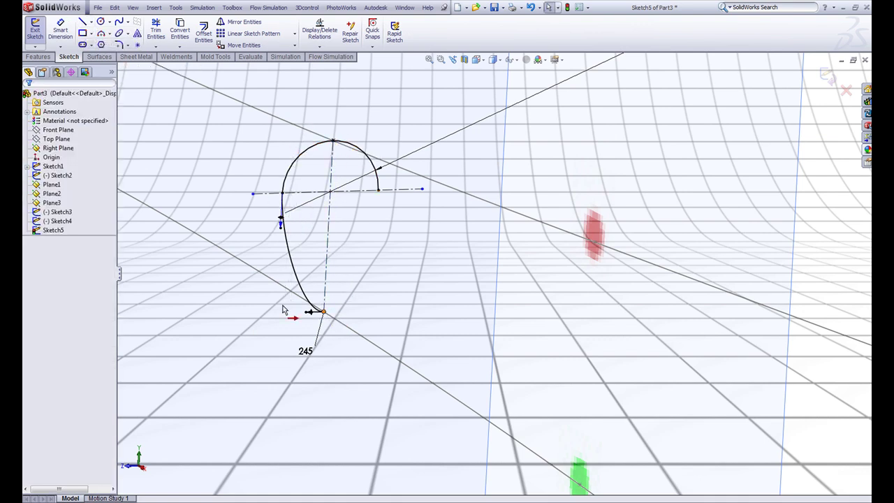
Mirror the profile spline about the vertical centerline to close the cross-section.
click(241, 22)
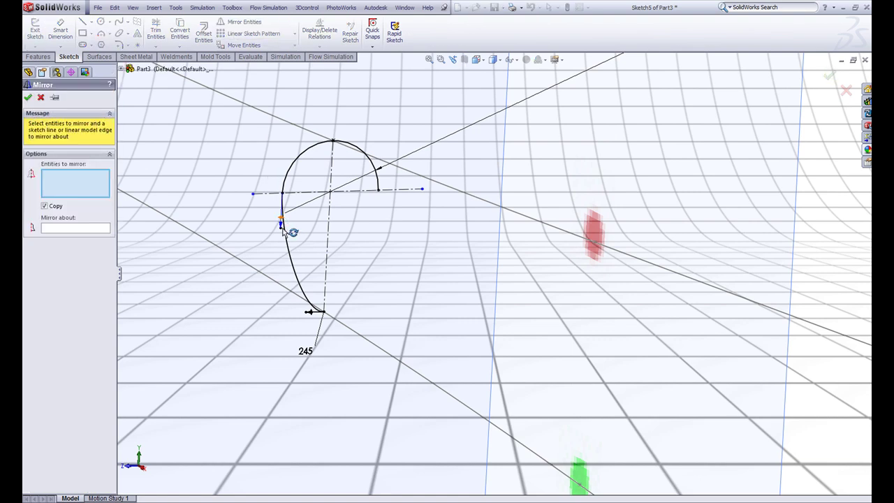
click(288, 255)
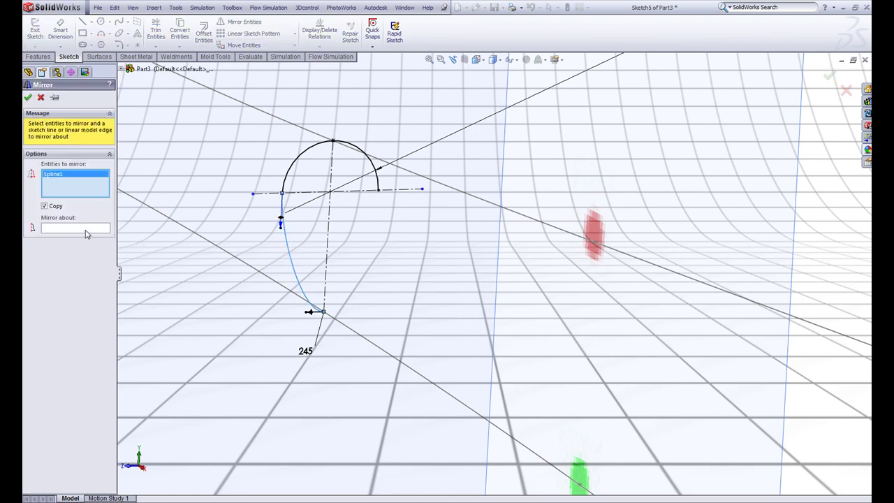
click(86, 233)
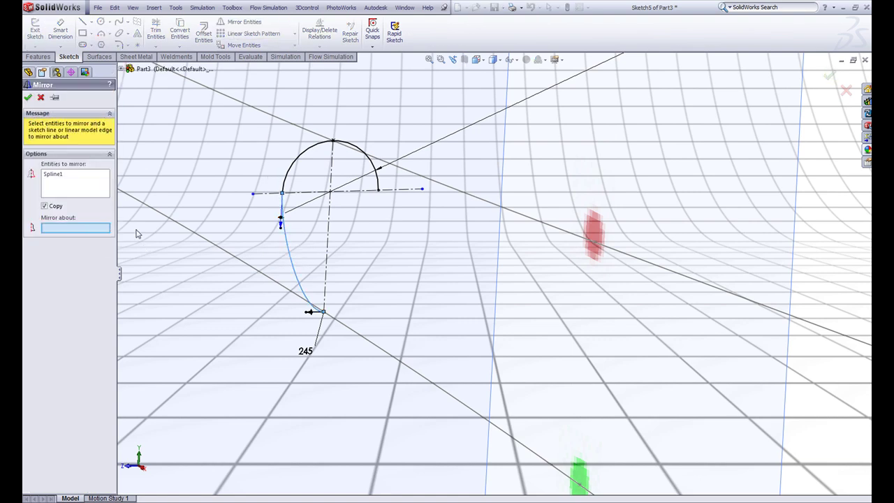
right_click(328, 244)
scroll(328, 243, up, 8)
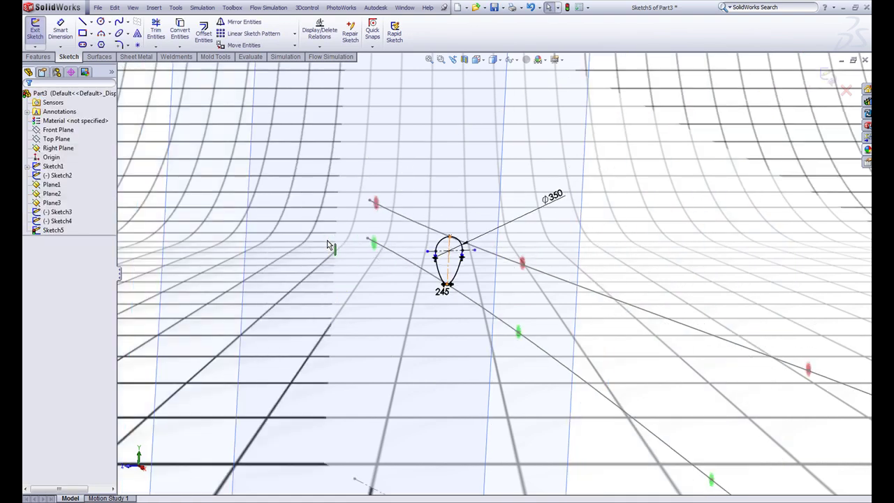
Exit the finished Plane3 profile sketch and start a new sketch on the Right Plane.
click(34, 31)
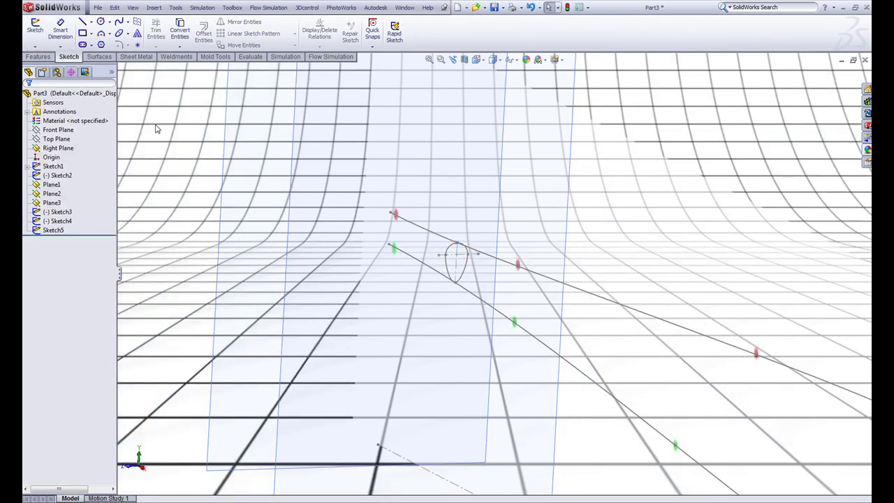
scroll(267, 174, up, 6)
middle_drag(268, 174, 285, 174)
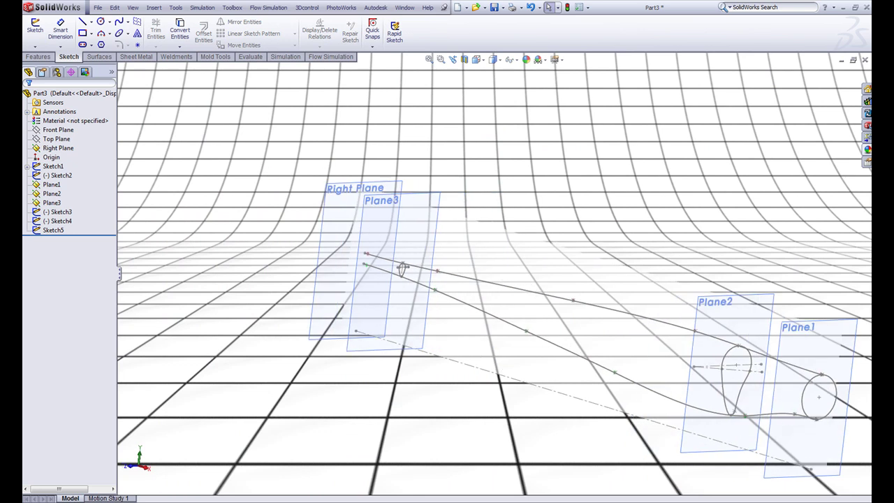
click(347, 198)
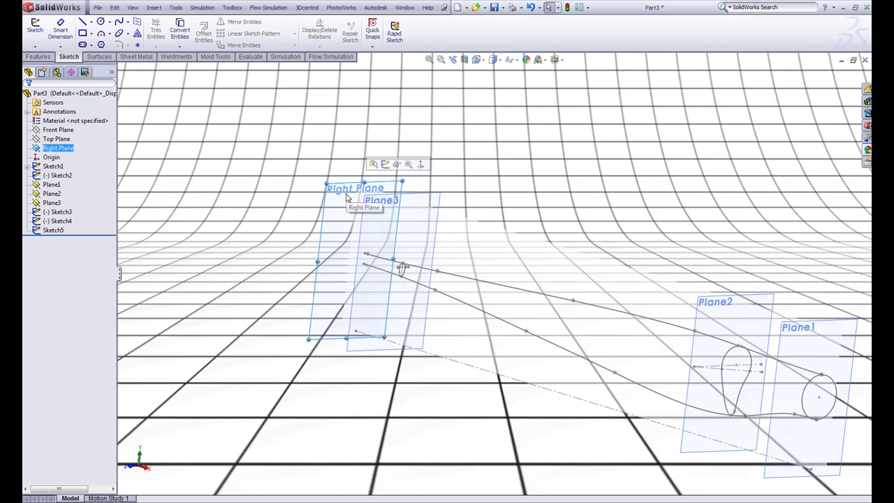
click(385, 164)
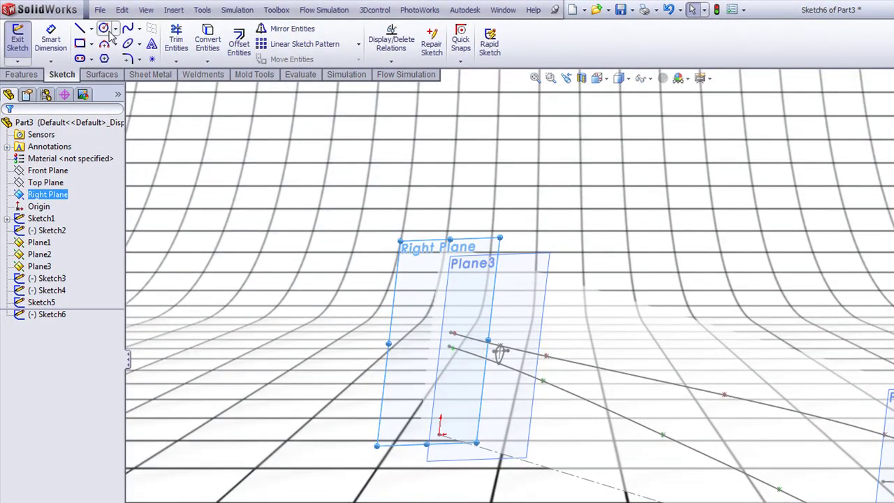
Sketch a circle about 786 mm in diameter on the Right Plane and place a sketch point on its top quadrant.
scroll(450, 339, down, 3)
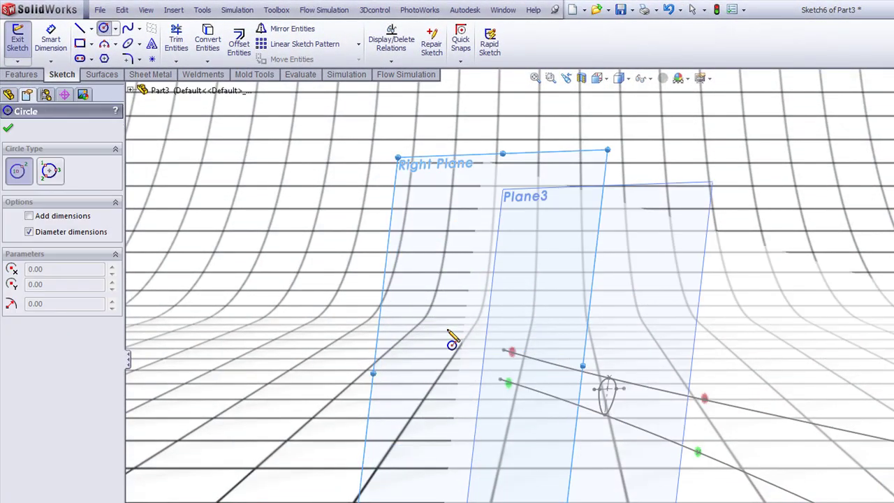
click(449, 326)
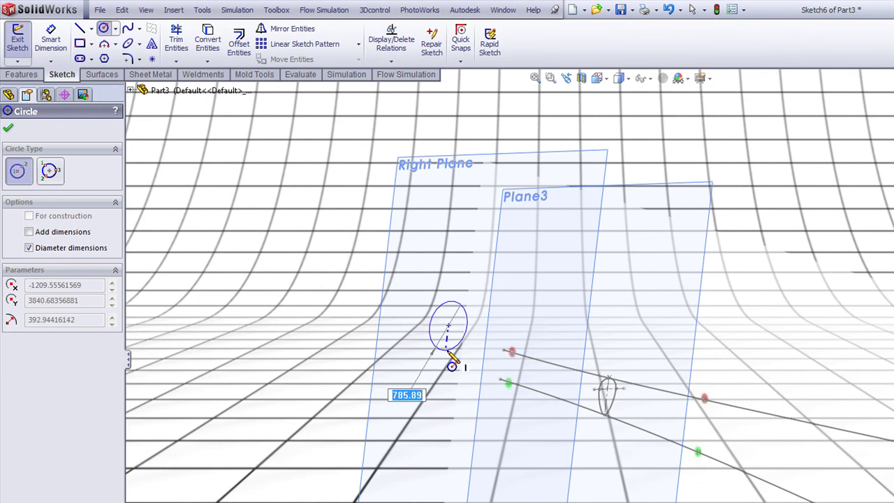
click(451, 358)
key(Escape)
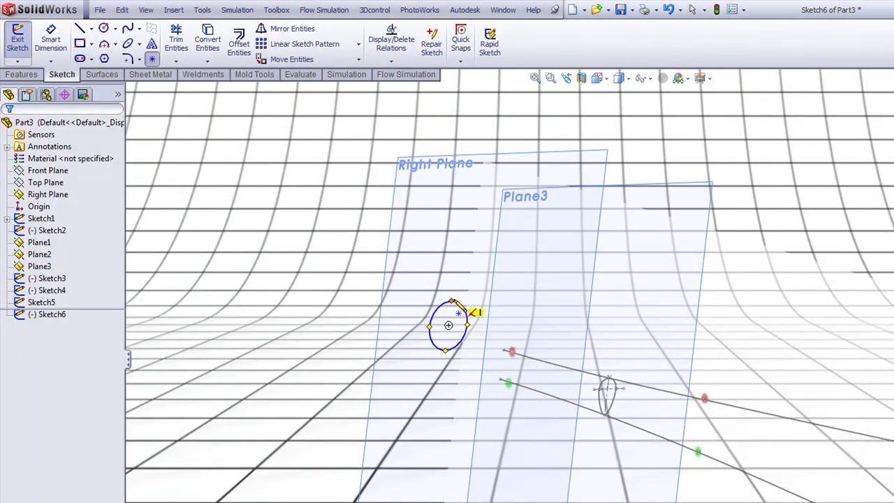
click(451, 302)
key(Escape)
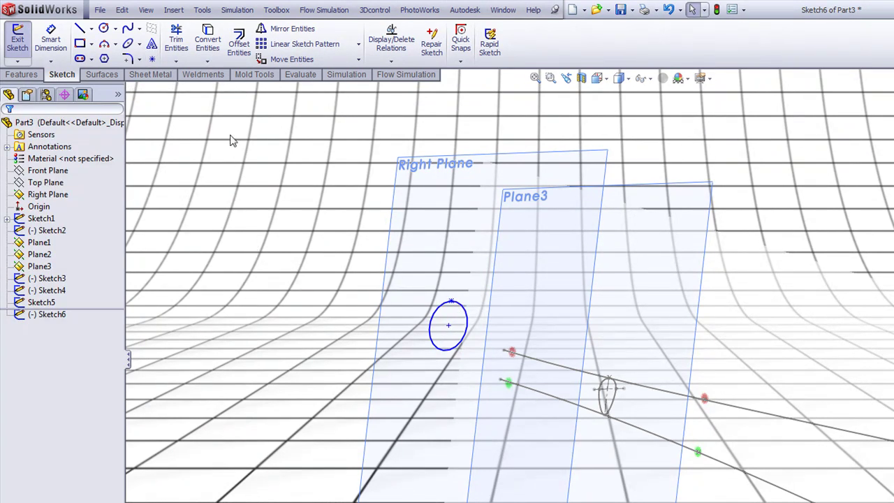
Add a Pierce relation between the circle's top point and the upper edge spline.
click(451, 302)
ctrl+click(514, 357)
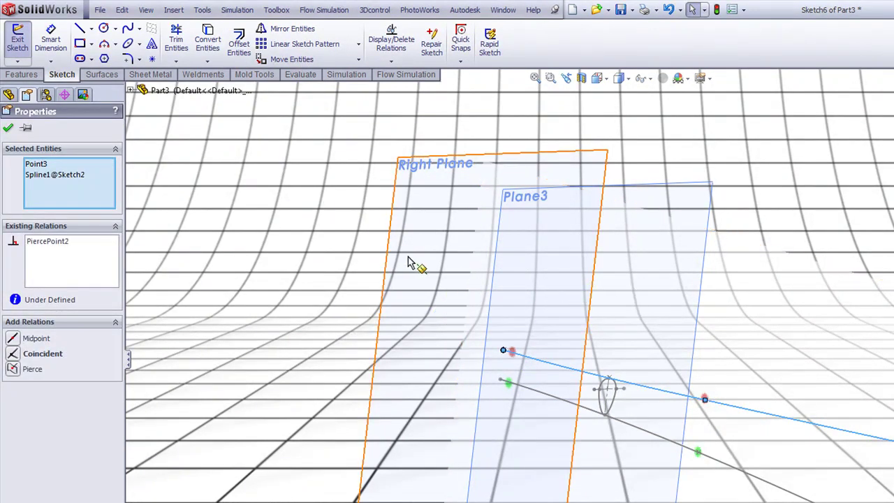
click(359, 259)
Move the circle's center straight below the pierced top point, aligned vertically with it.
scroll(484, 332, down, 3)
scroll(548, 364, down, 5)
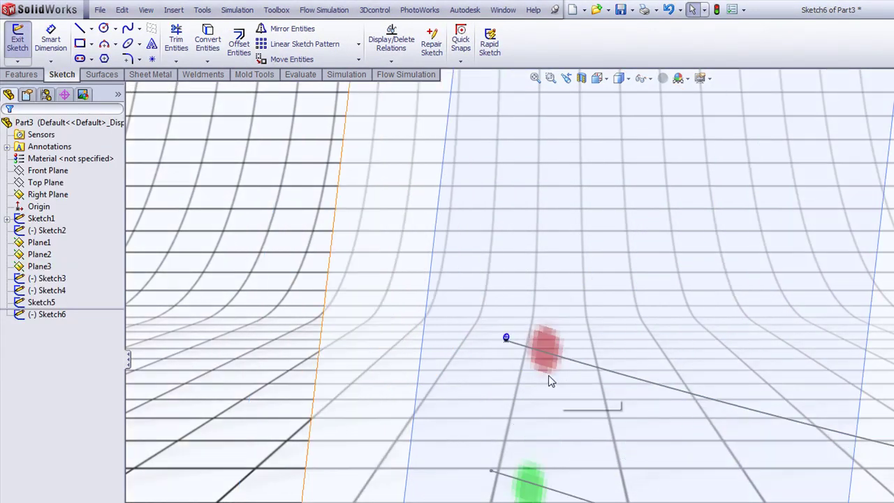
drag(508, 341, 505, 442)
scroll(507, 438, up, 6)
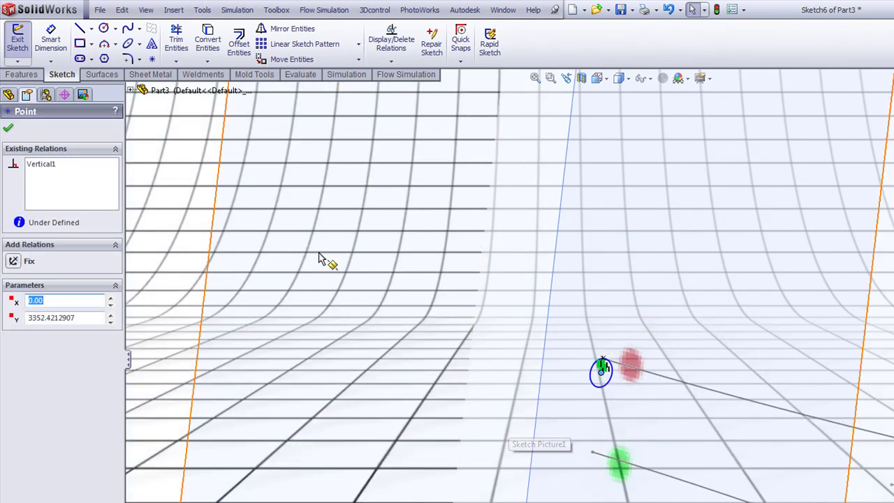
key(Escape)
Dimension the circle's diameter to 340 mm.
click(54, 47)
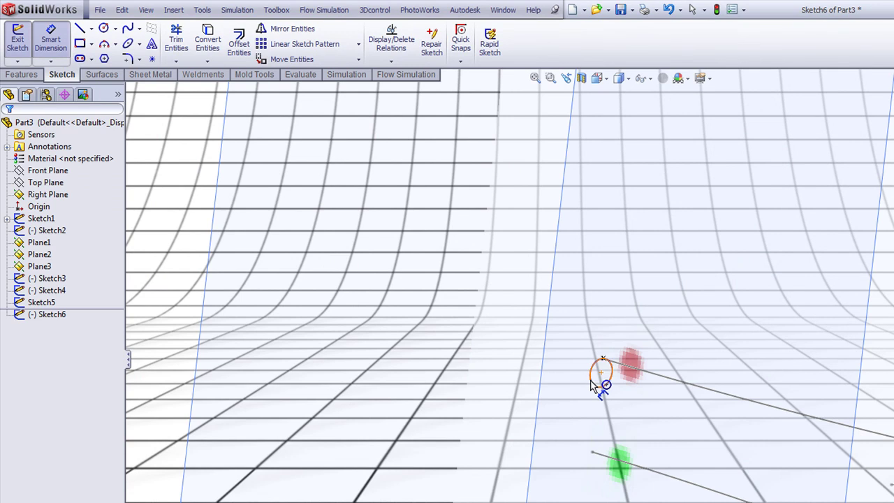
click(595, 382)
click(386, 349)
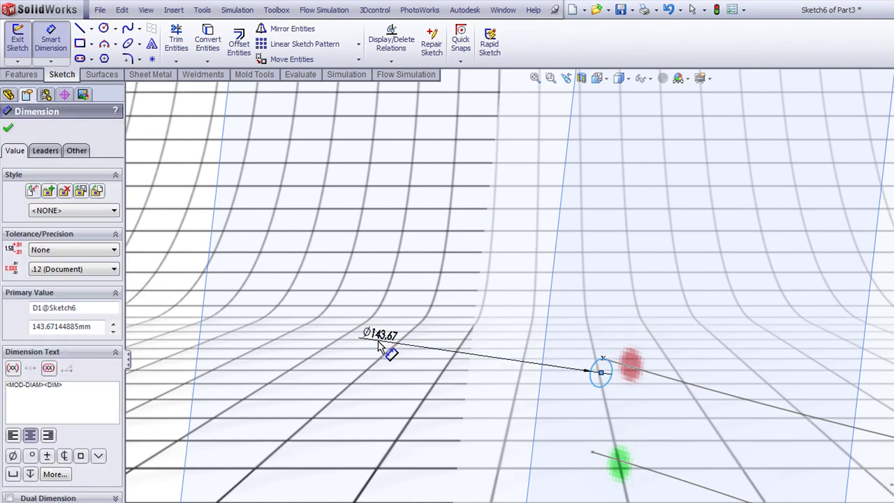
text(340)
key(Return)
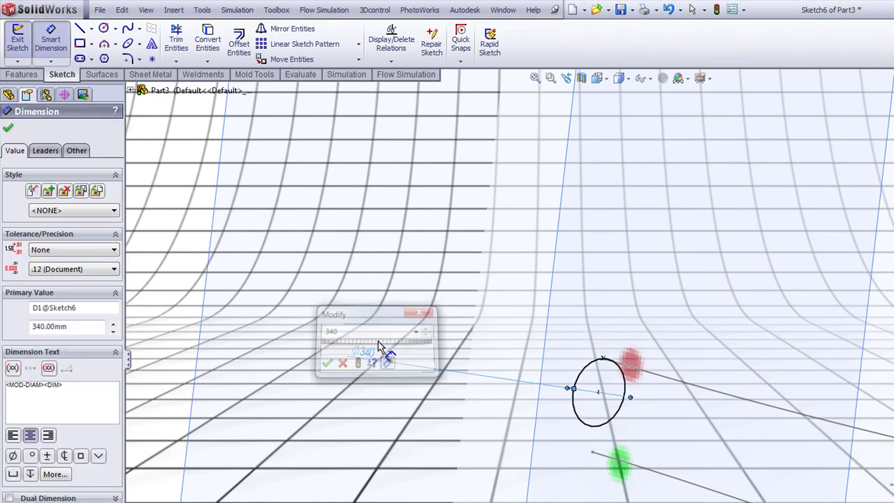
Draw a horizontal centerline about 564 mm long through the circle's center, extending past both sides of the circle.
middle_drag(535, 321, 607, 306)
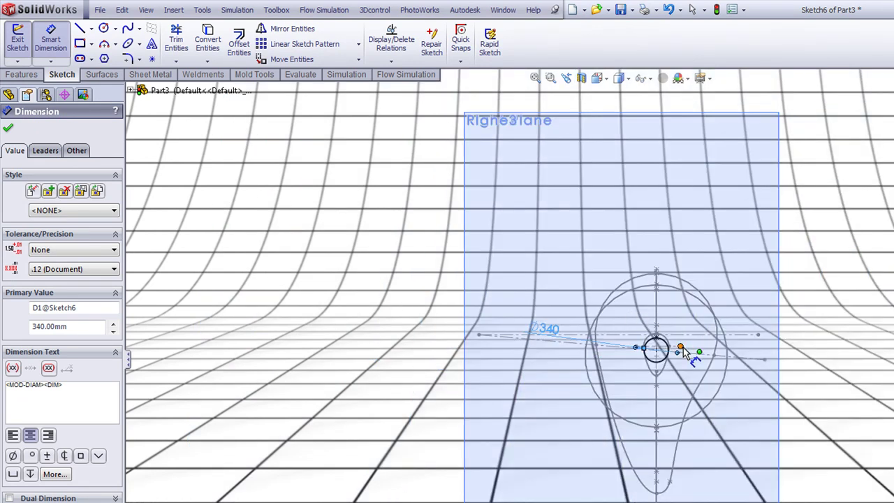
scroll(688, 354, down, 3)
click(91, 28)
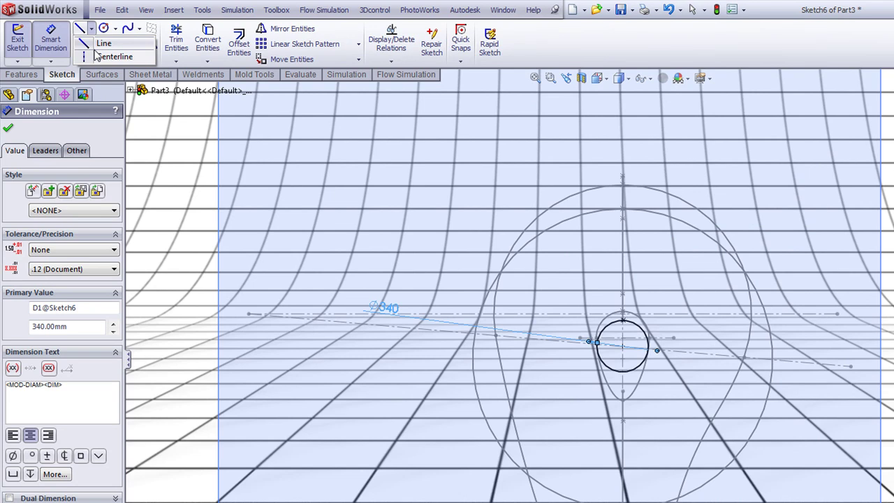
click(95, 42)
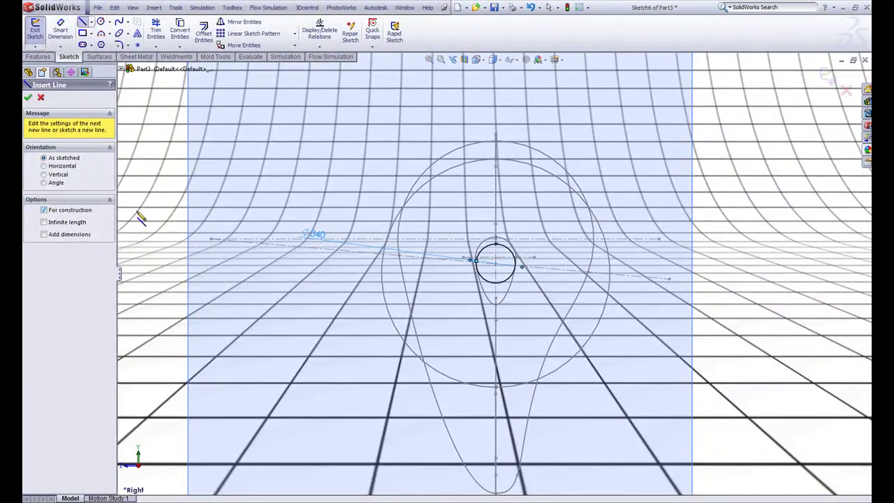
scroll(492, 267, down, 2)
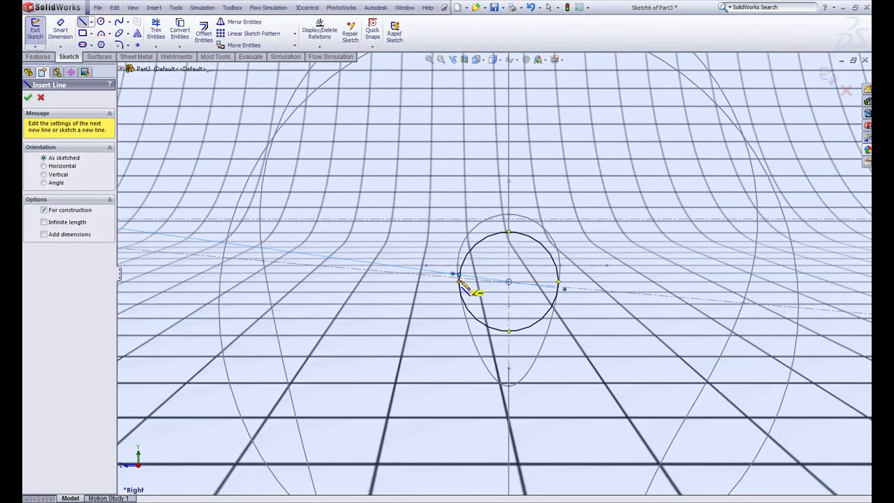
click(417, 282)
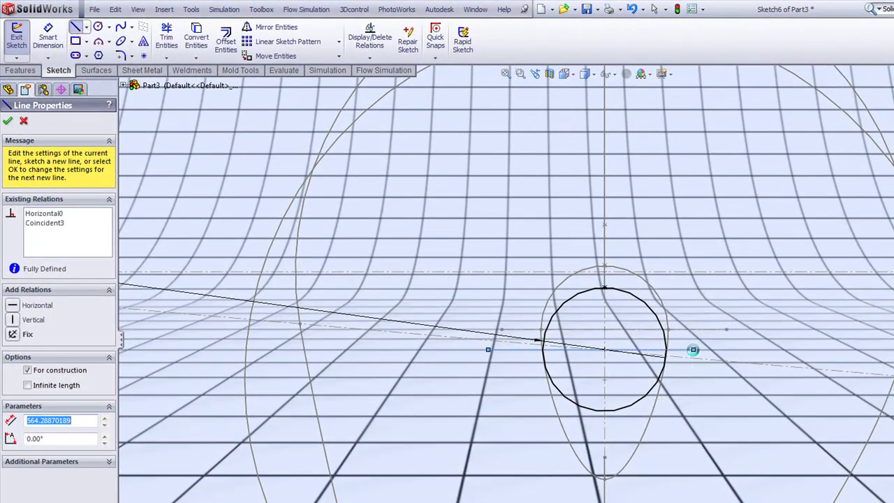
click(693, 350)
key(Escape)
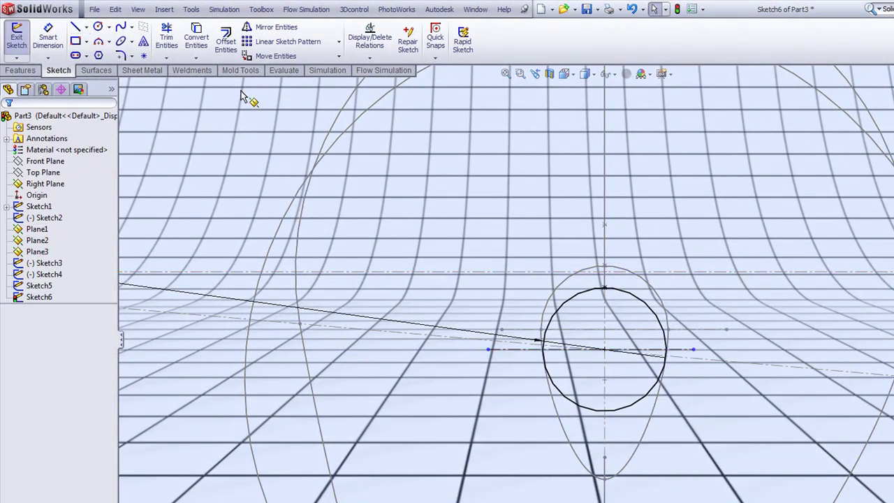
Trim away the lower half of the circle below the horizontal centerline with Power trim.
click(276, 26)
click(166, 36)
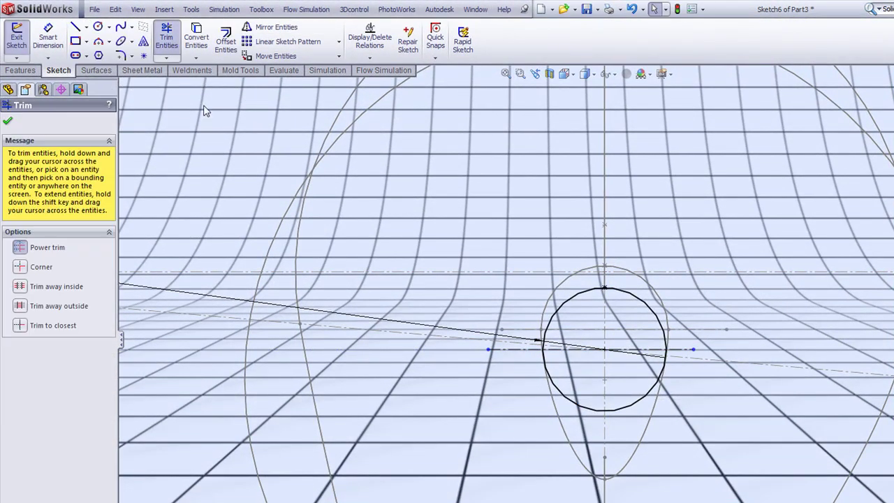
drag(570, 409, 579, 403)
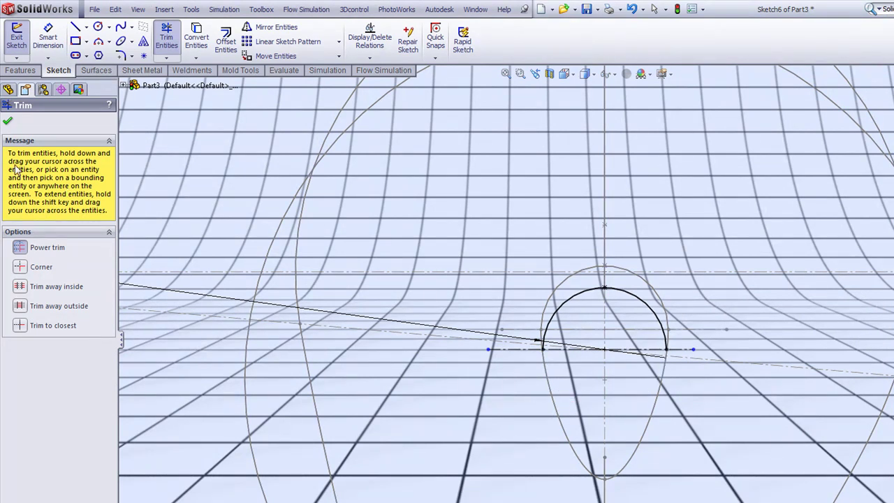
click(9, 123)
Draw a two-point spline from the arc's left endpoint down to a free point near the lower edge spline.
scroll(447, 276, up, 4)
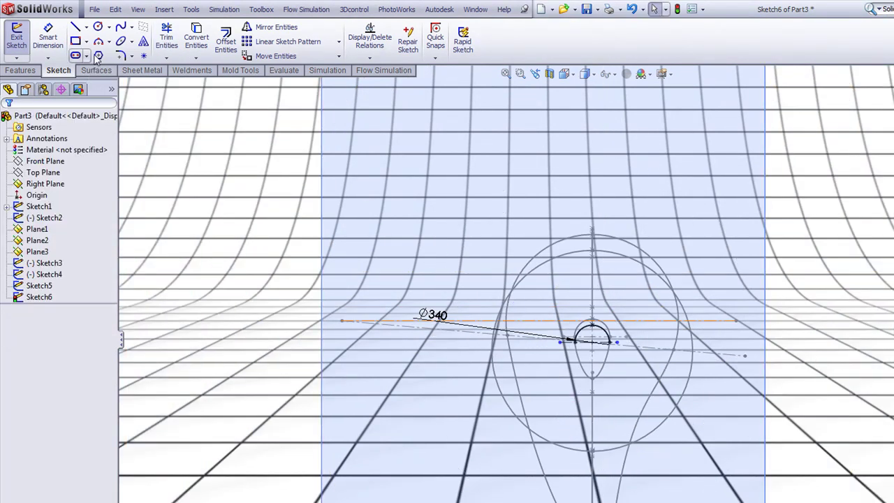
click(122, 29)
scroll(580, 353, down, 3)
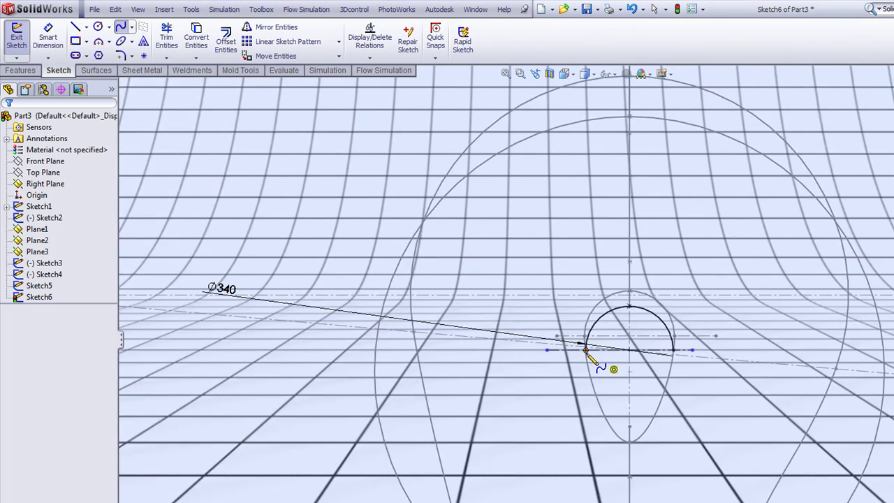
double_click(598, 435)
key(Escape)
Add a Pierce relation between the new spline's lower endpoint and the lower edge spline.
scroll(597, 435, up, 5)
mouse_move(597, 440)
middle_down()
mouse_move(464, 375)
mouse_move(466, 399)
middle_up()
scroll(428, 374, down, 3)
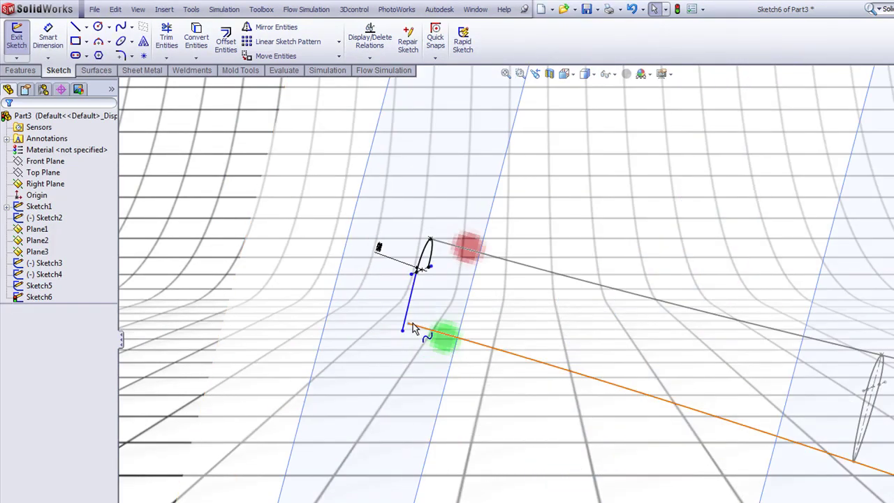
click(402, 331)
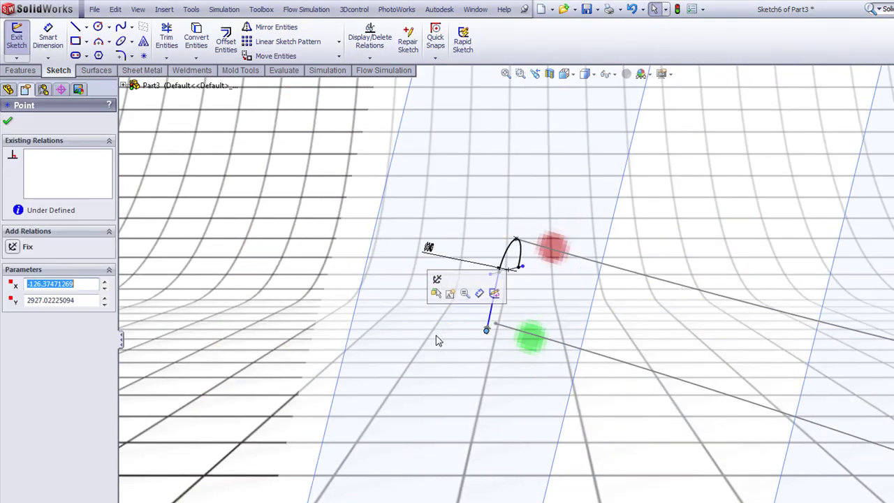
scroll(537, 336, down, 3)
ctrl+click(545, 334)
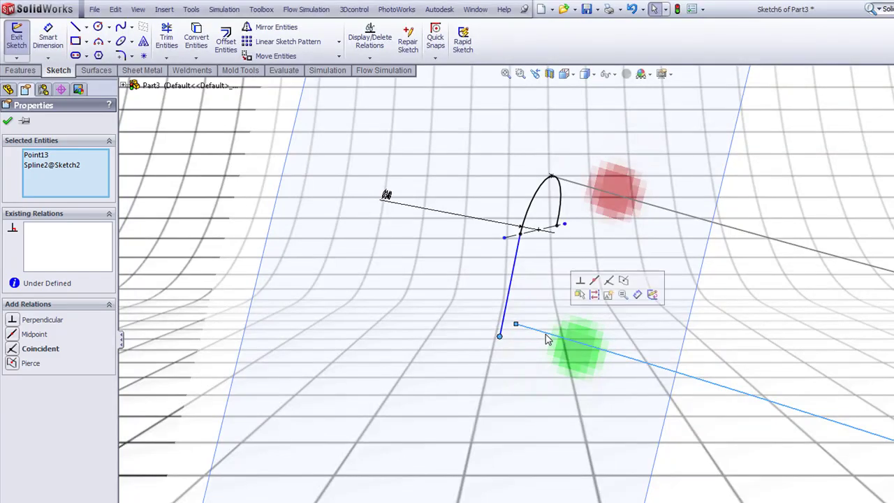
click(622, 283)
click(619, 282)
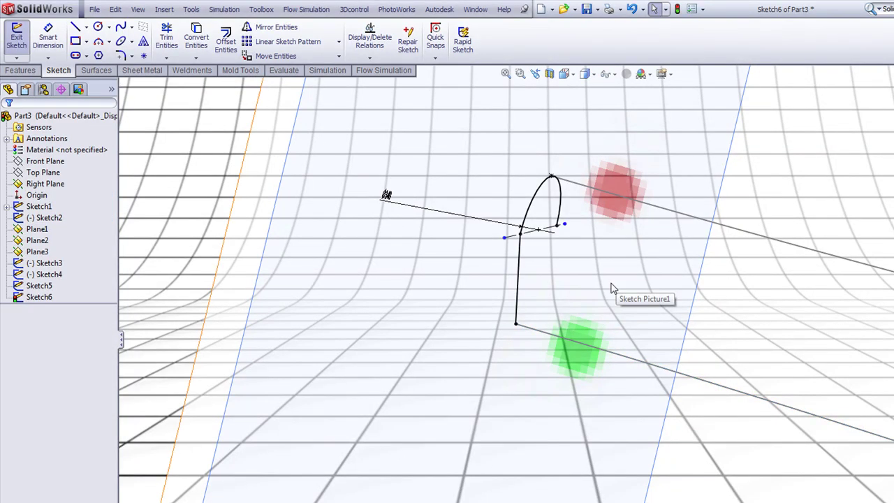
Make the profile spline tangent to the arc at their shared endpoint.
scroll(612, 285, up, 3)
scroll(709, 355, down, 3)
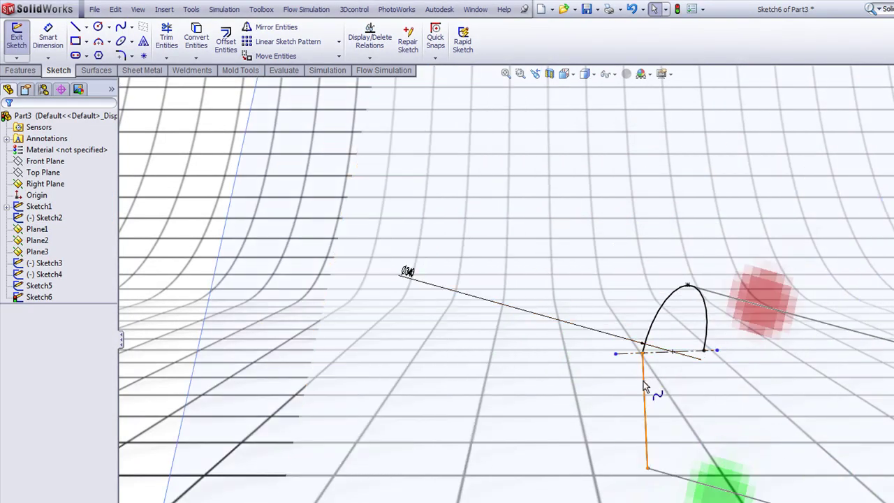
click(646, 389)
ctrl+click(655, 319)
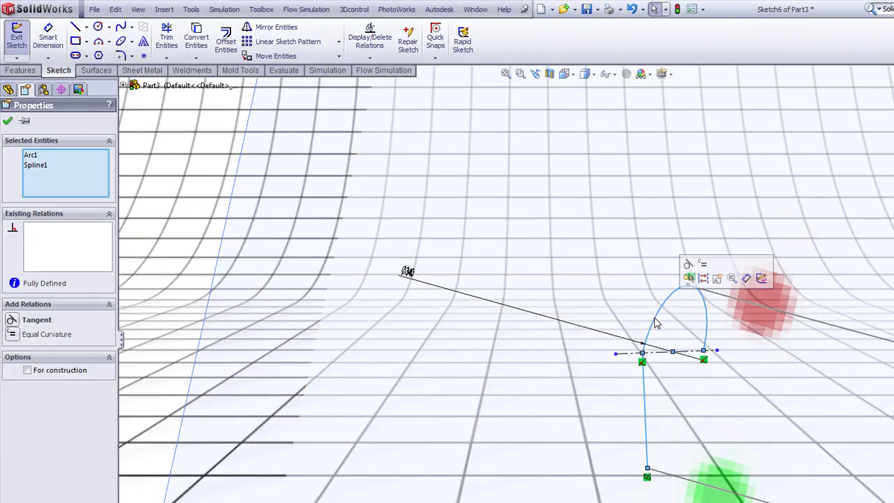
click(691, 274)
click(660, 464)
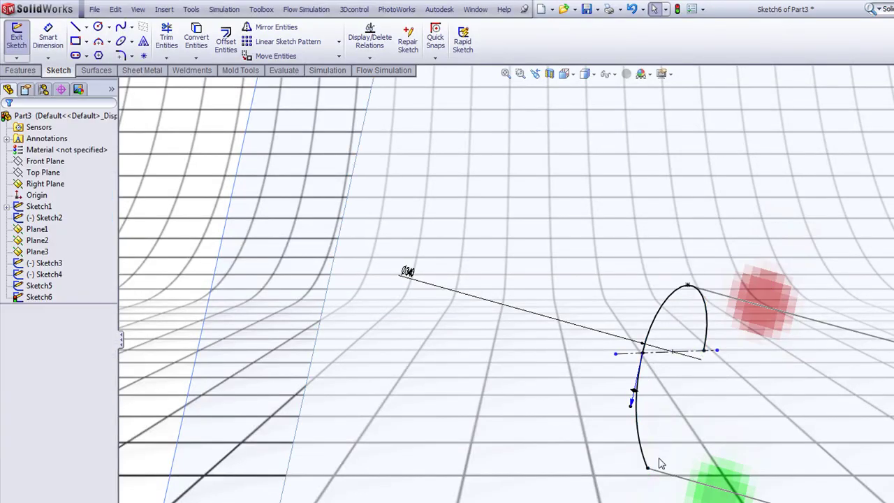
Pull out the tangent handle at the profile spline's lower end and make it horizontal.
click(644, 463)
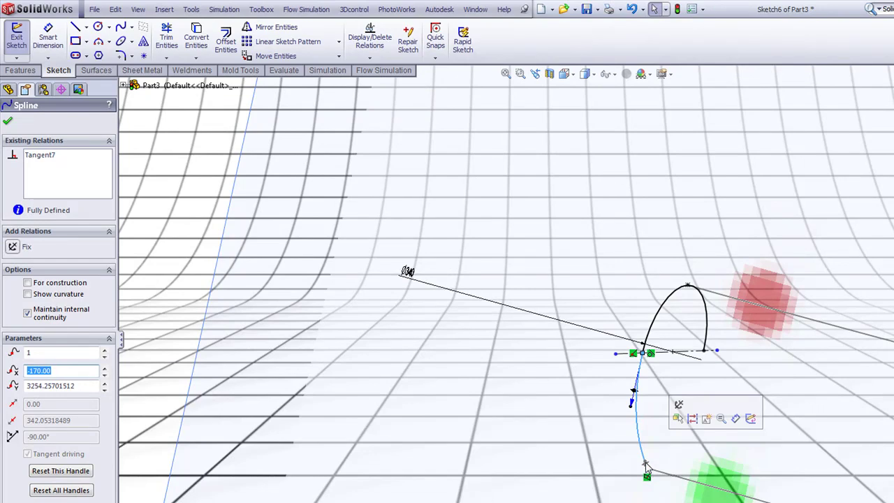
drag(645, 462, 631, 468)
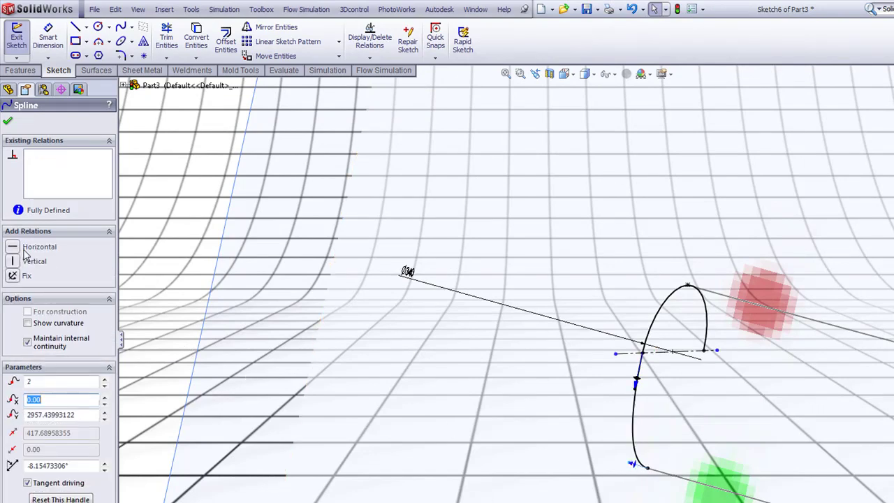
click(40, 248)
click(399, 355)
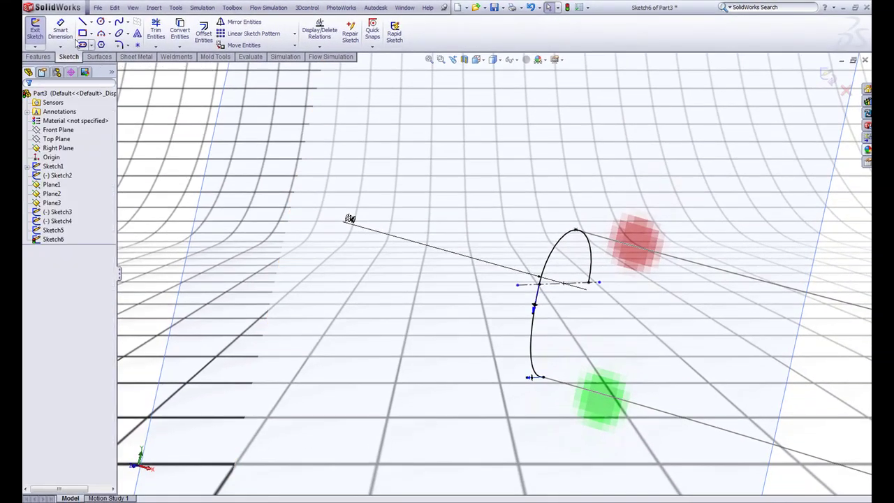
Dimension the horizontal tangent handle at the spline's lower end to 154.3 mm.
click(532, 382)
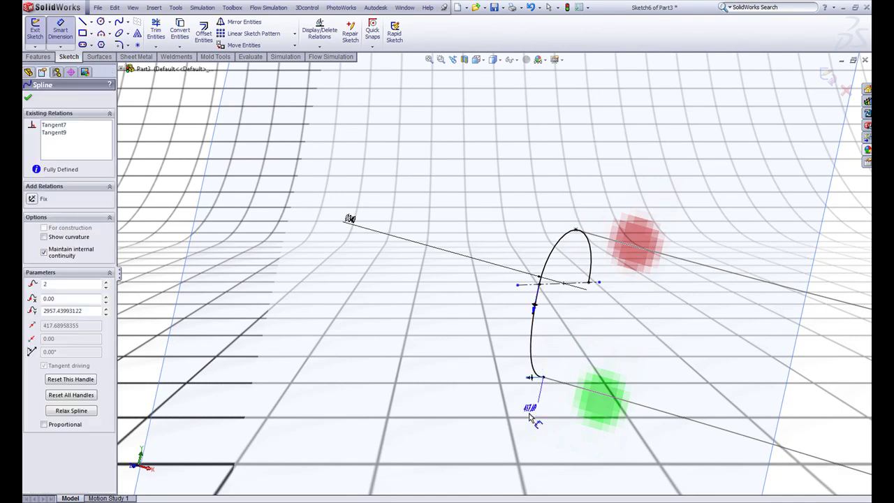
click(532, 413)
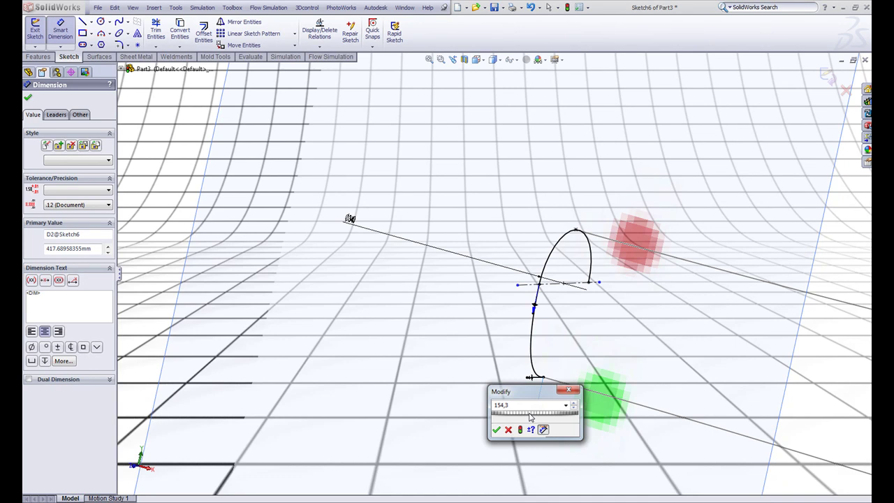
key(Return)
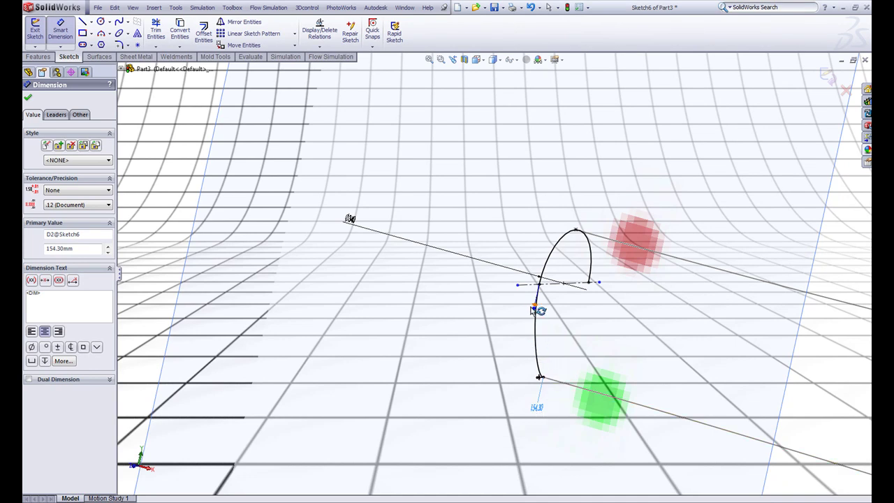
Dimension the tangent handle at the spline's upper end, where it meets the arc, to 338 mm.
click(534, 310)
click(478, 319)
text(338)
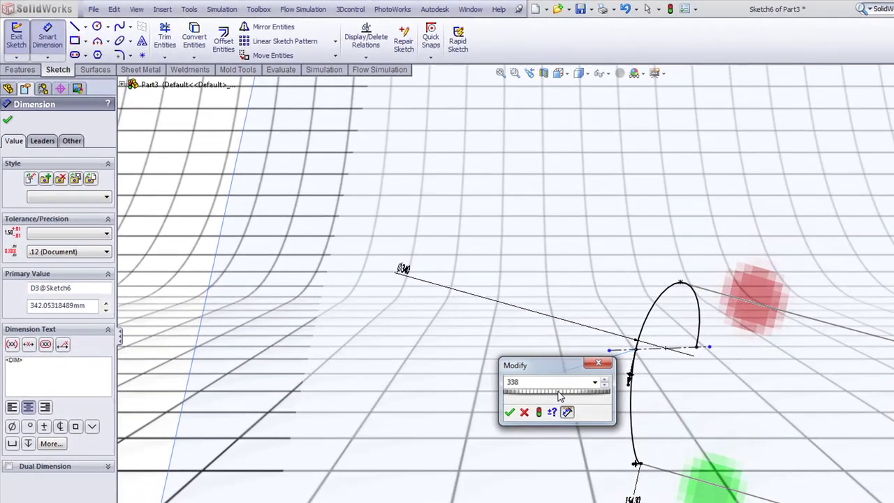
key(Return)
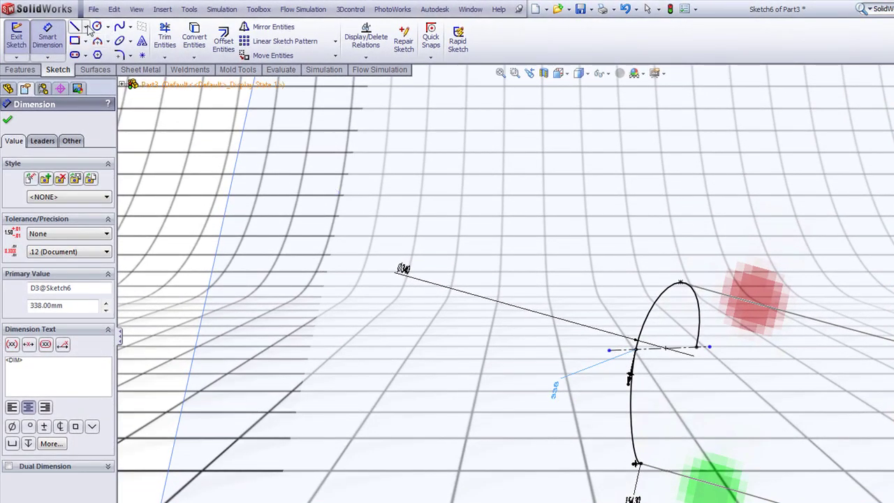
Draw a construction centerline from the top point of the profile's arc to the lower end of the profile spline.
click(86, 26)
click(105, 54)
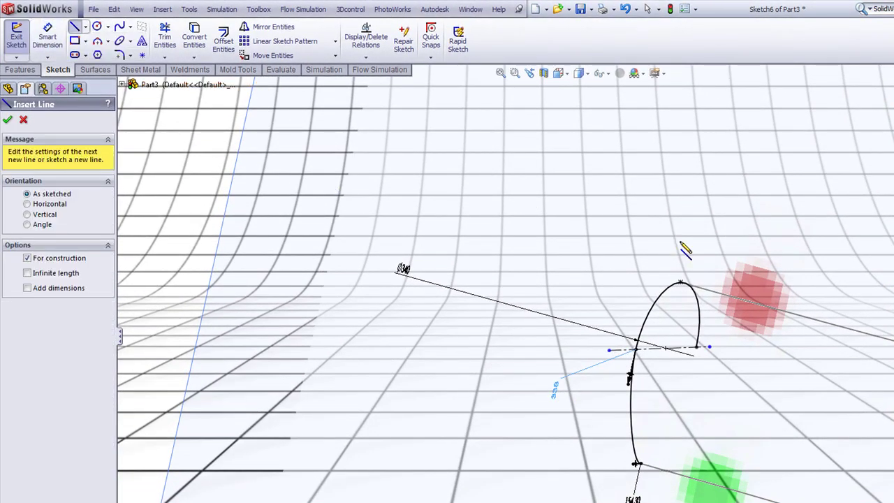
click(682, 282)
click(637, 464)
key(Escape)
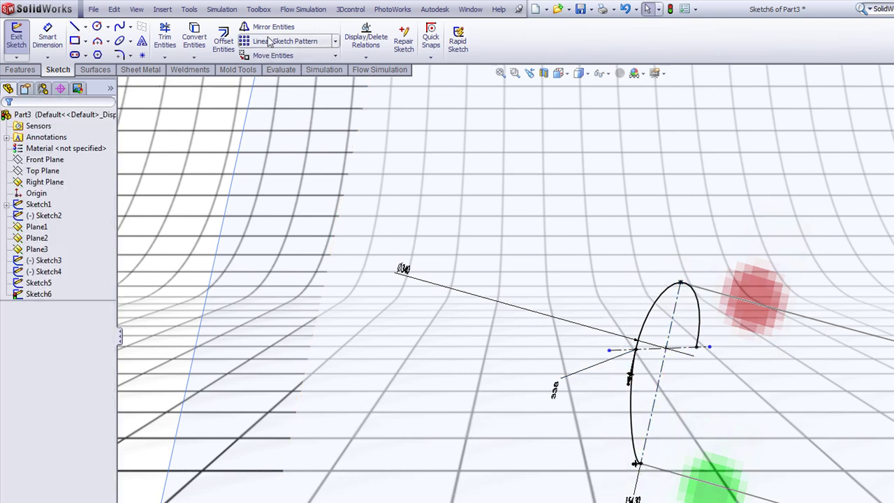
Mirror the profile spline about the long centerline to close the cross-section.
click(268, 26)
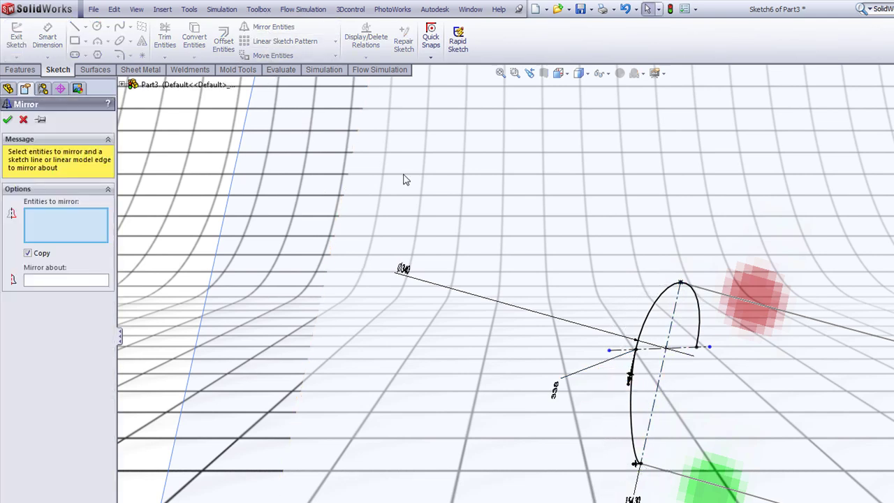
click(633, 410)
click(62, 280)
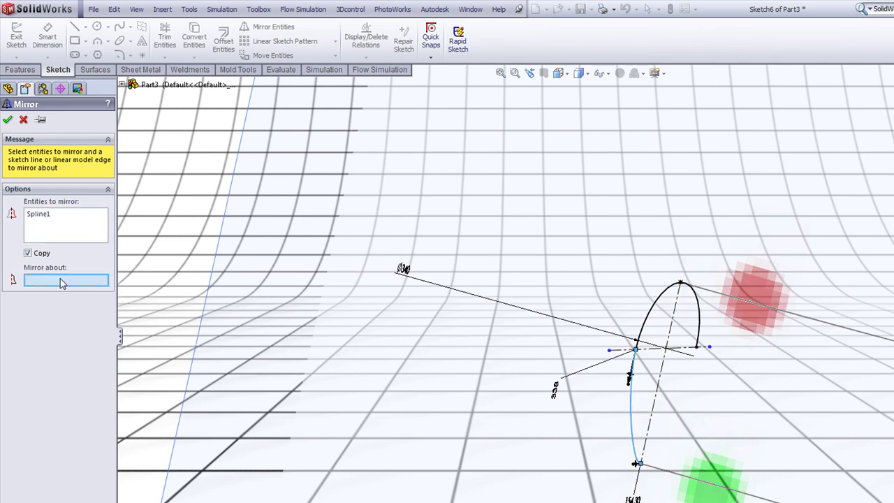
click(664, 389)
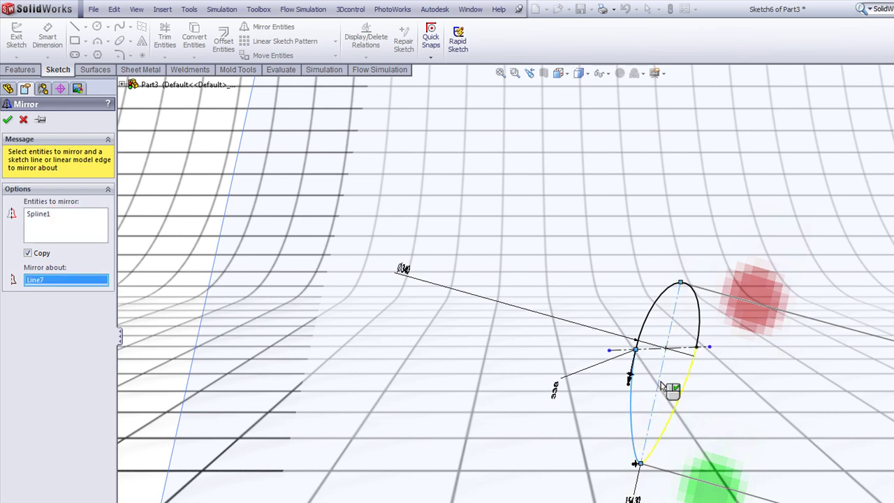
key(Return)
Split the profile's arc at its top point with Split Entities.
click(189, 9)
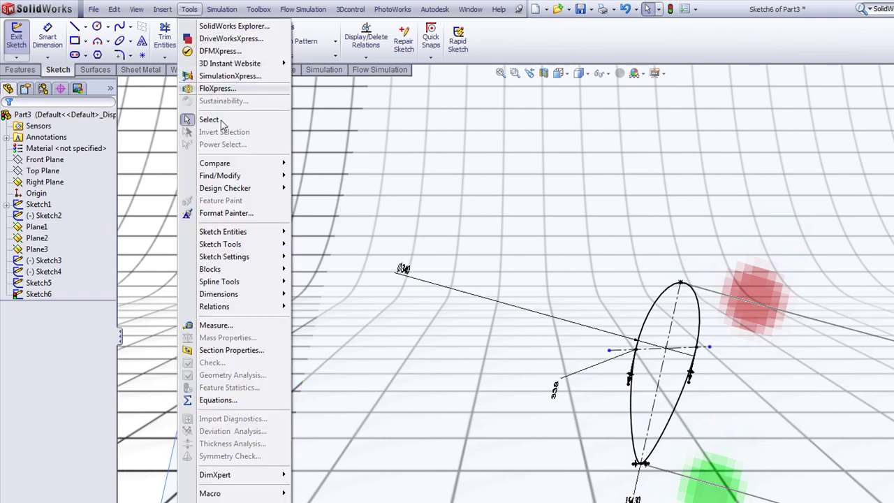
mouse_move(231, 245)
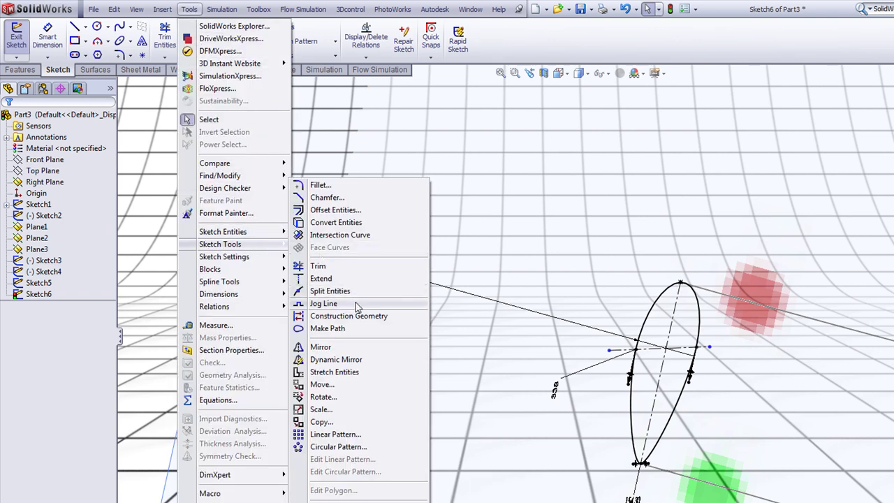
click(328, 291)
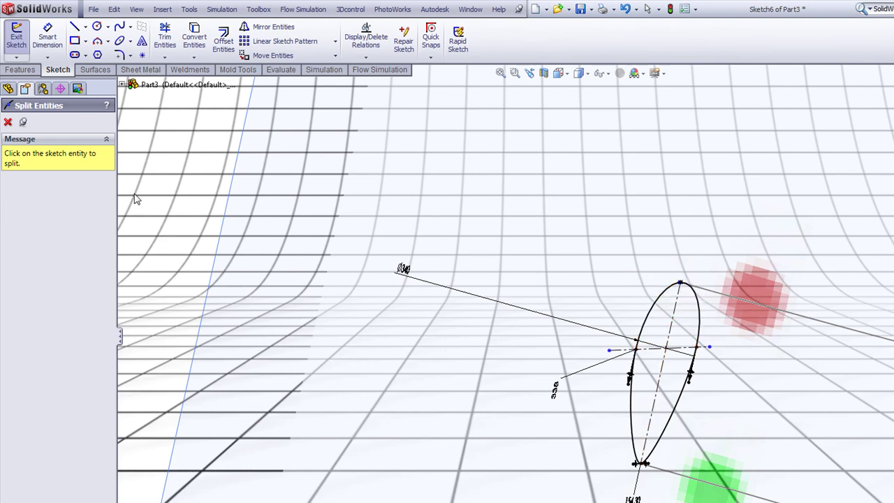
click(8, 123)
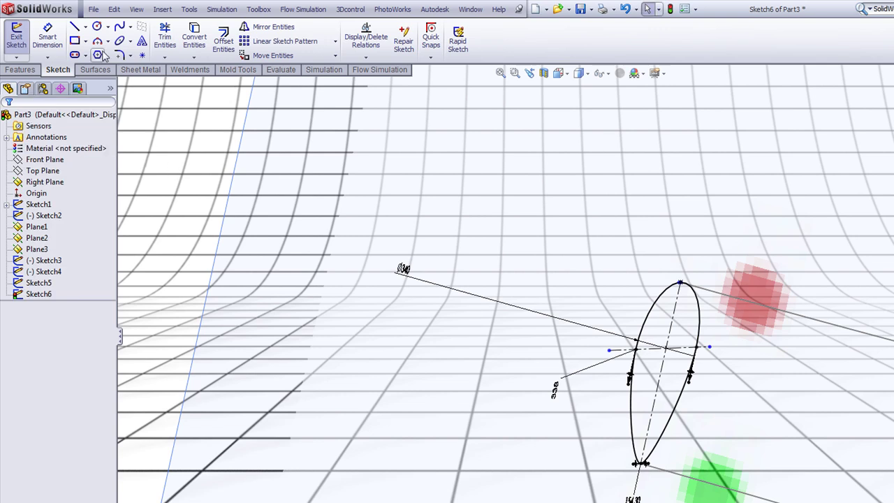
click(189, 10)
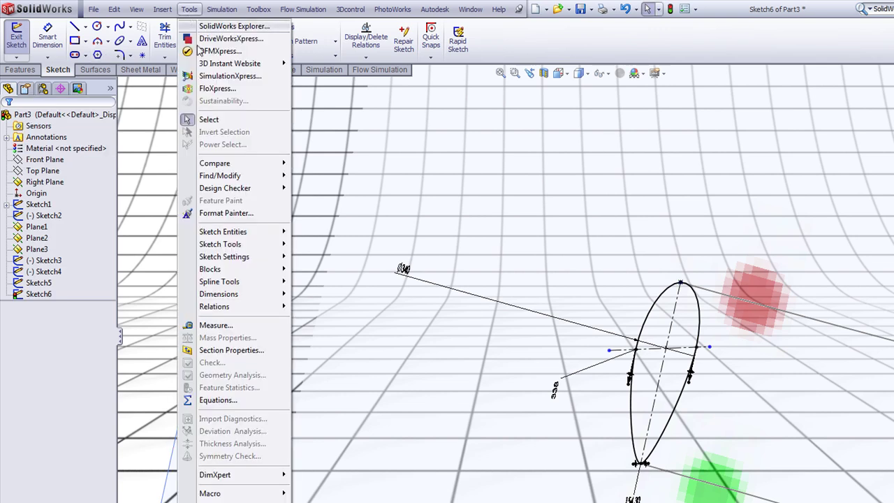
mouse_move(250, 244)
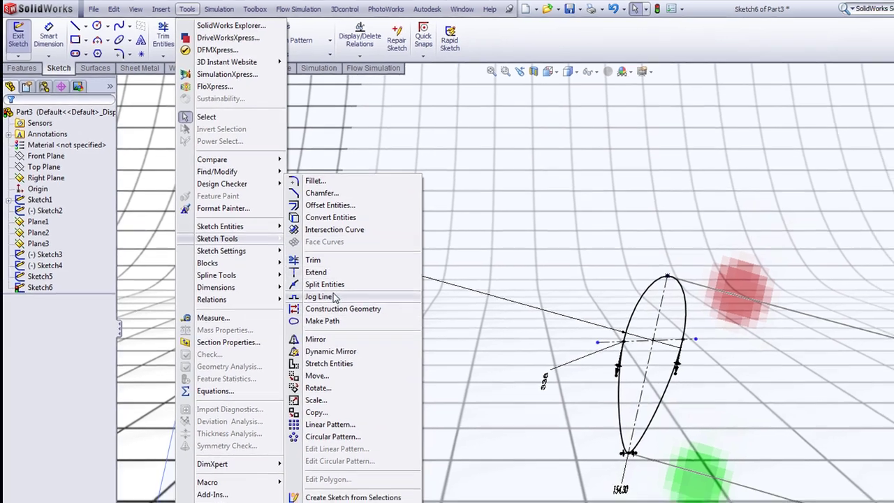
click(330, 291)
scroll(574, 310, down, 5)
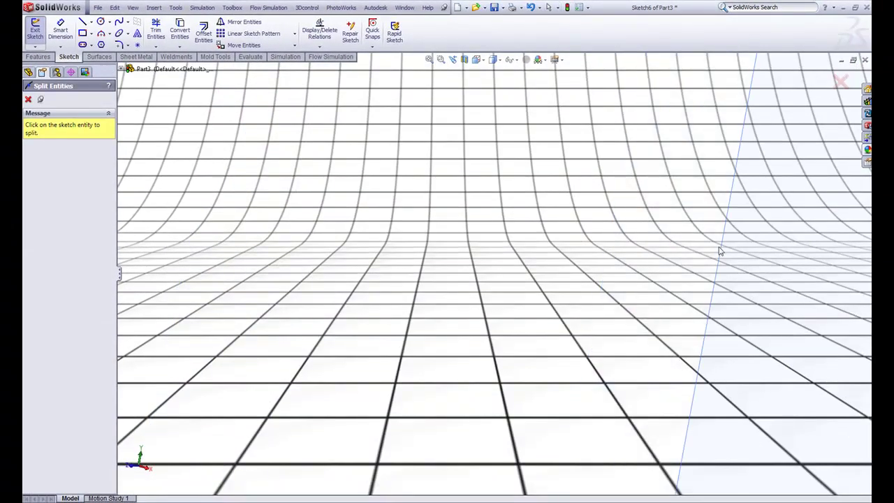
scroll(801, 264, down, 6)
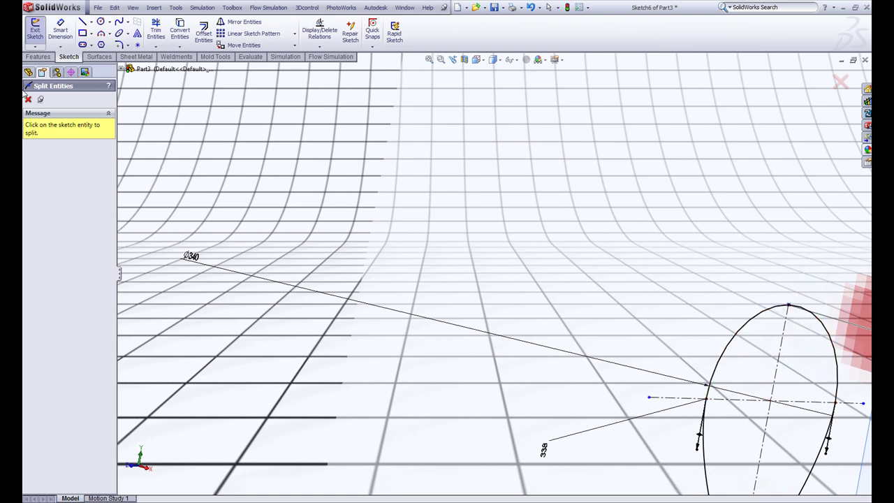
click(28, 99)
Exit the Right Plane profile sketch and open the neighbouring profile sketch, Sketch5, for editing.
click(35, 28)
scroll(315, 228, up, 5)
click(273, 217)
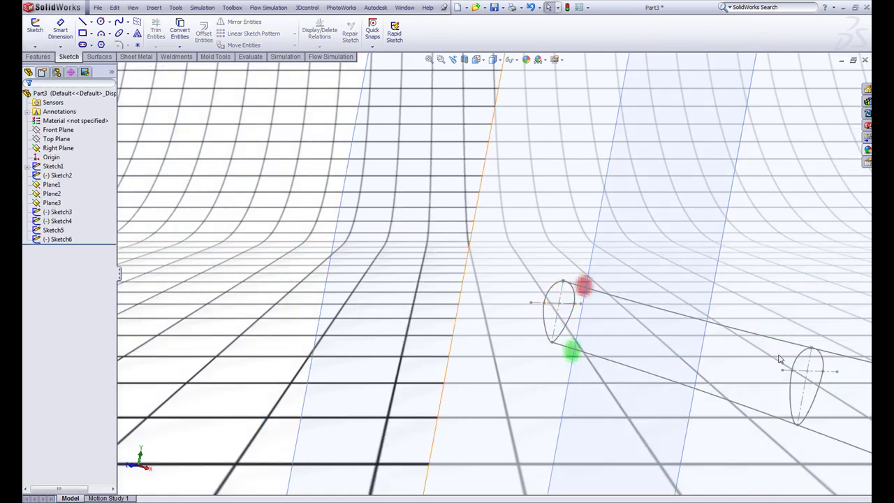
click(799, 363)
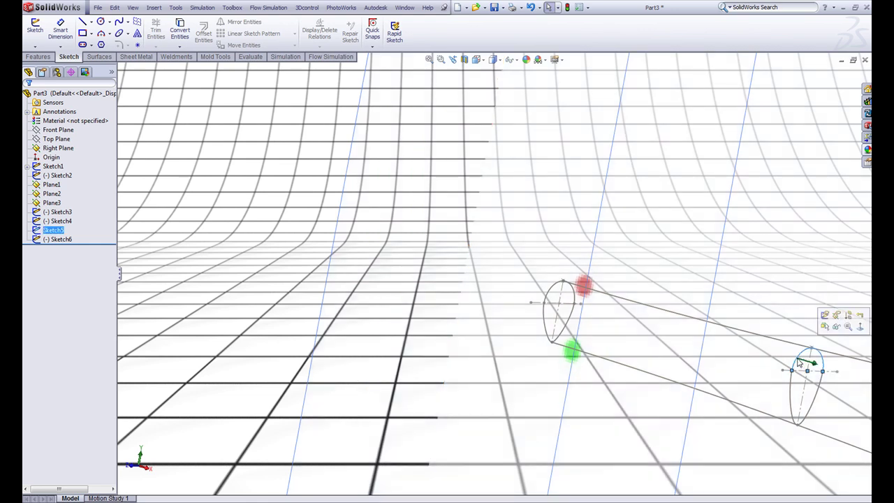
click(825, 314)
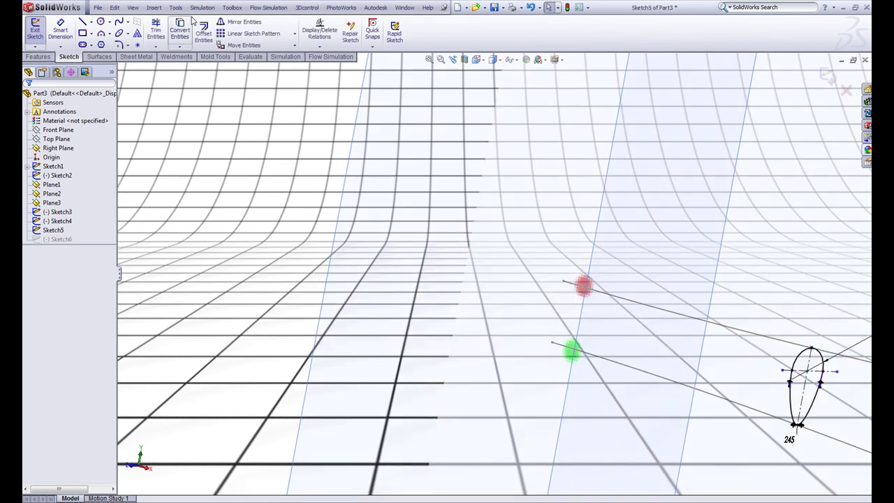
Split the arc of the Sketch5 profile at its top point, accept deleting the midpoint or equal-length relation, and exit the sketch.
click(175, 7)
mouse_move(225, 201)
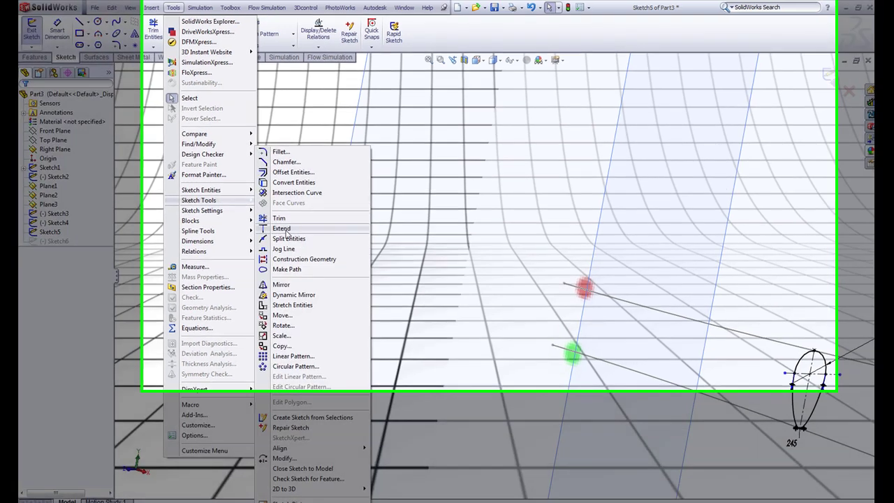
click(283, 227)
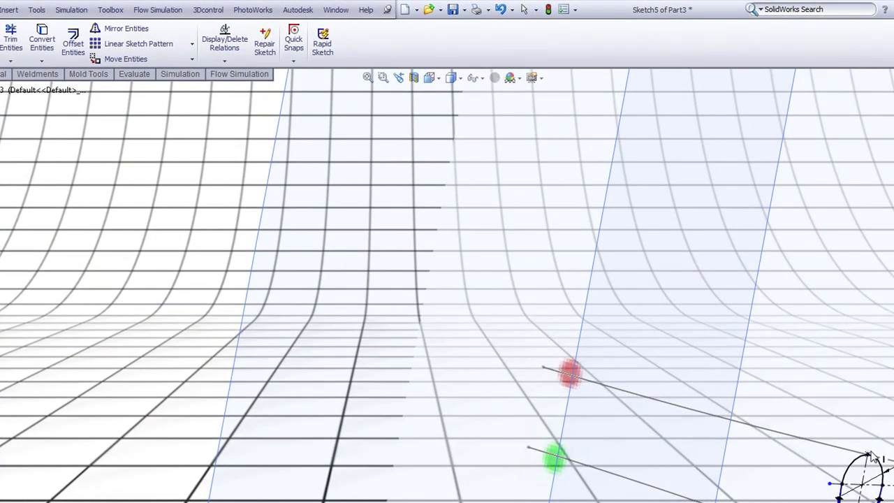
scroll(872, 455, down, 5)
click(747, 431)
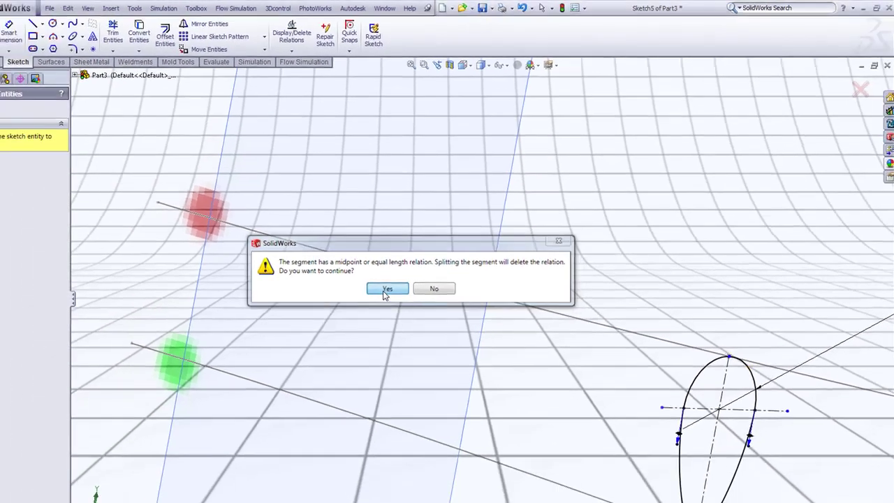
click(343, 343)
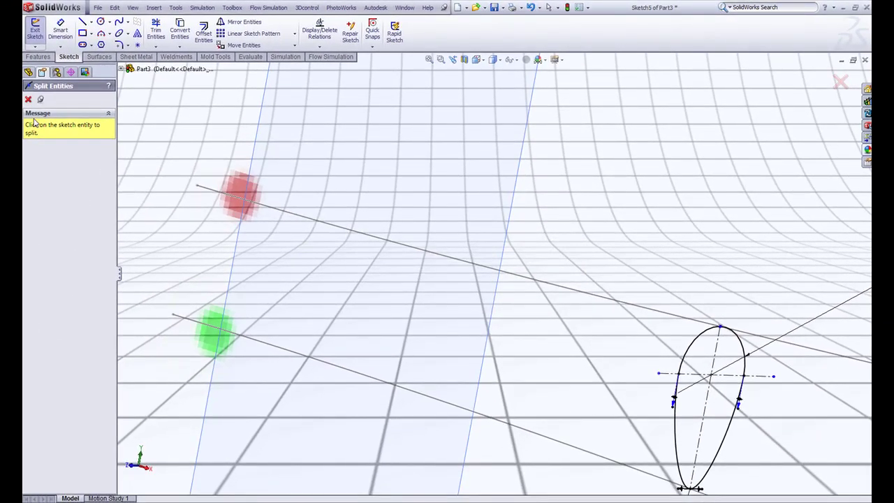
click(28, 99)
click(35, 29)
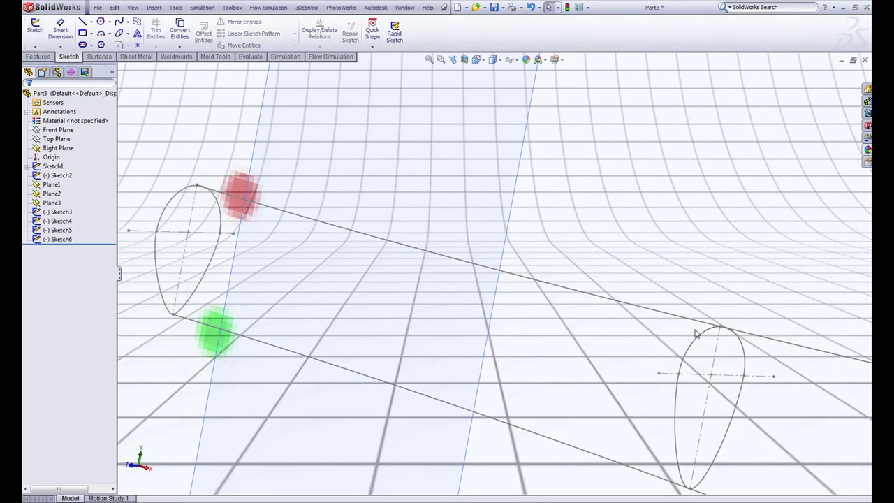
Open the profile sketch on Plane2, Sketch4, for editing.
scroll(700, 345, up, 8)
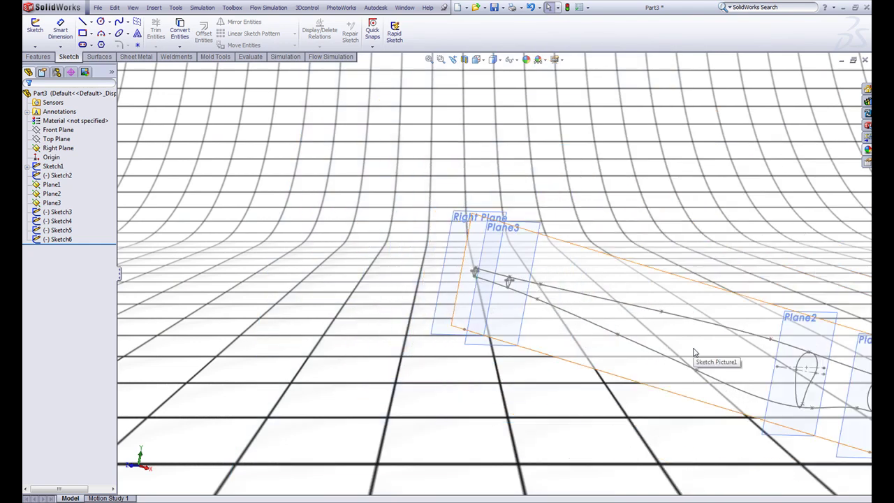
scroll(702, 341, down, 6)
click(509, 263)
click(536, 218)
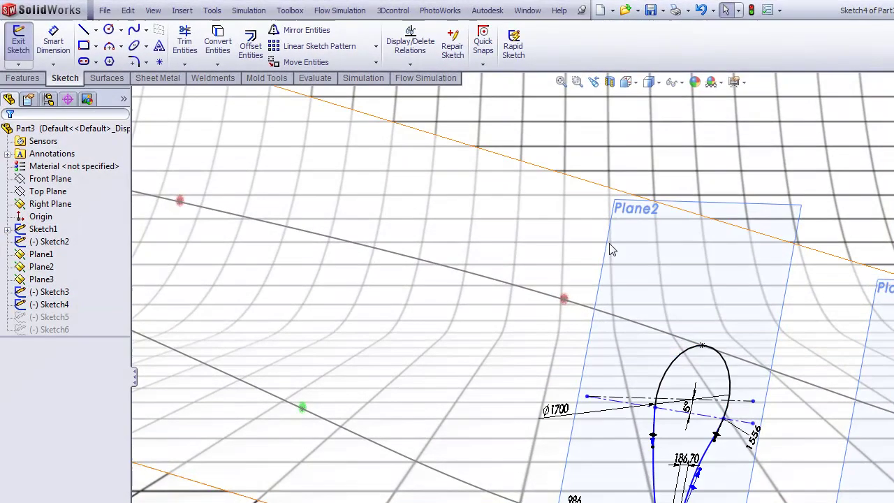
Split the arc of the Plane2 profile at its top point on the upper edge spline and exit the sketch.
click(213, 11)
mouse_move(259, 277)
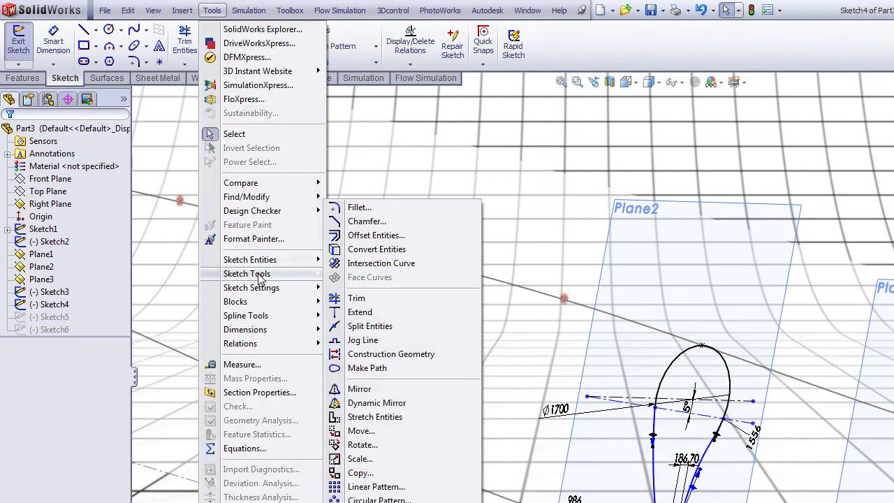
click(370, 326)
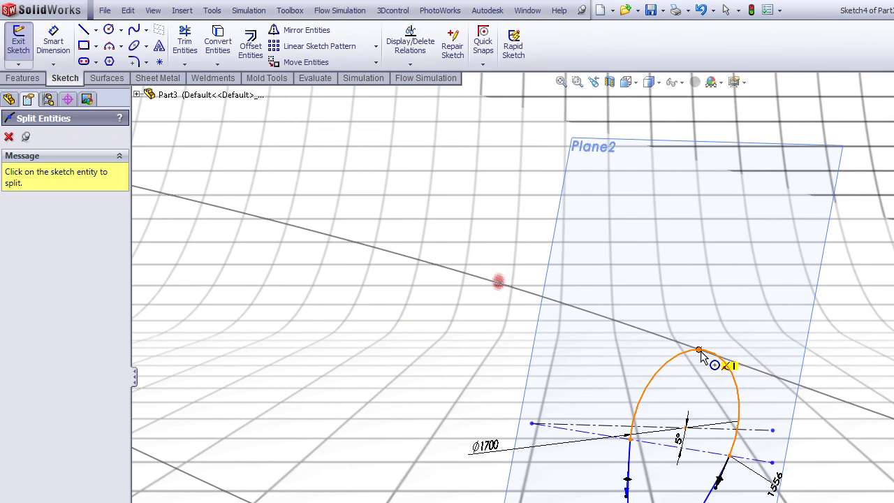
scroll(701, 353, down, 3)
click(674, 355)
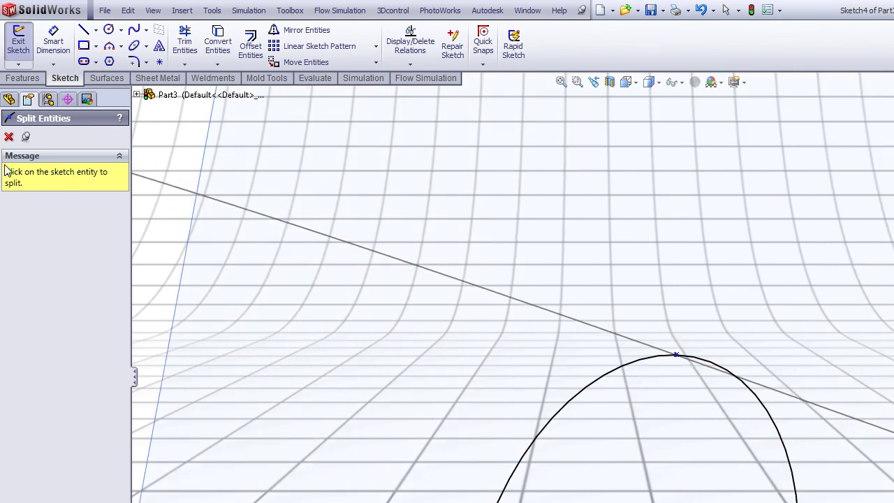
click(9, 137)
click(18, 41)
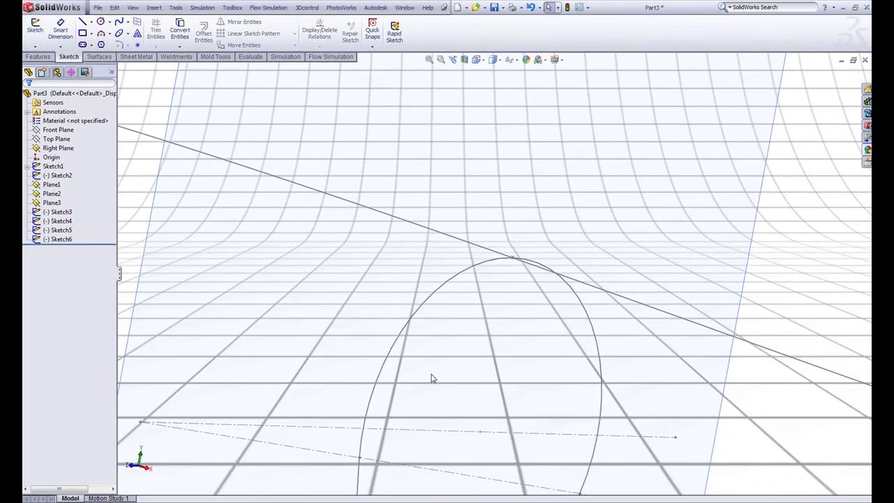
scroll(432, 378, up, 5)
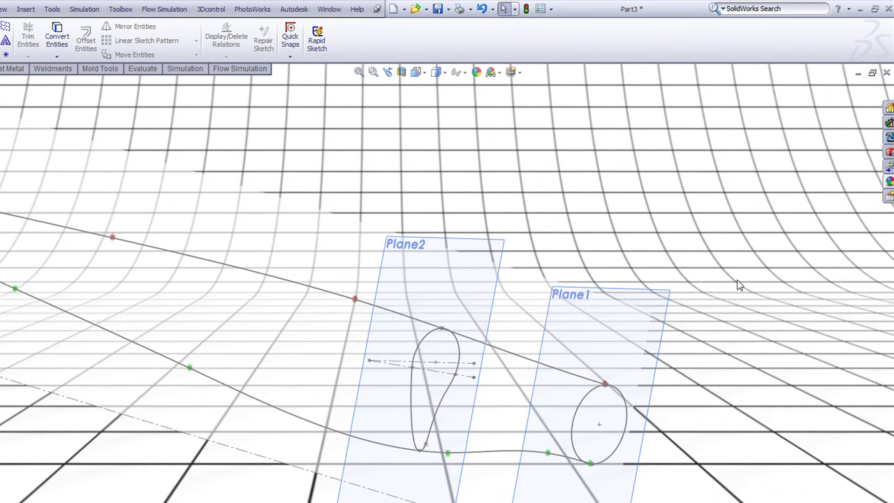
scroll(737, 280, up, 6)
middle_drag(723, 272, 717, 271)
scroll(716, 270, down, 1)
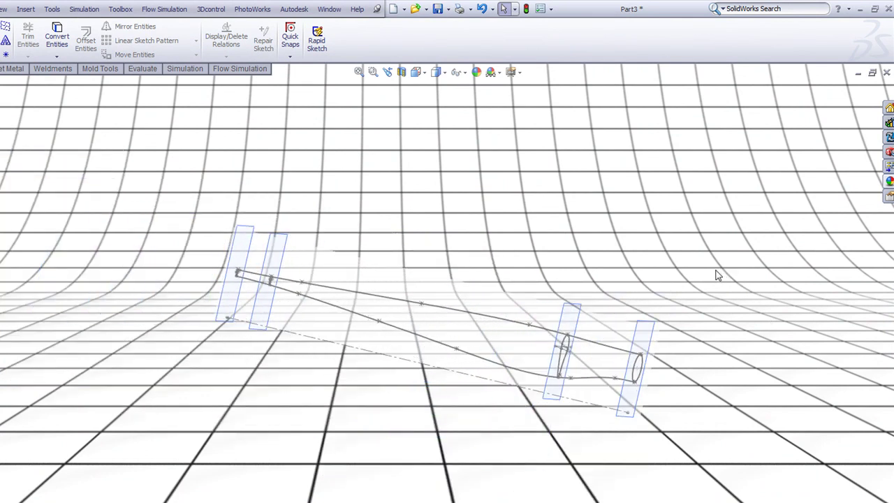
scroll(716, 270, down, 1)
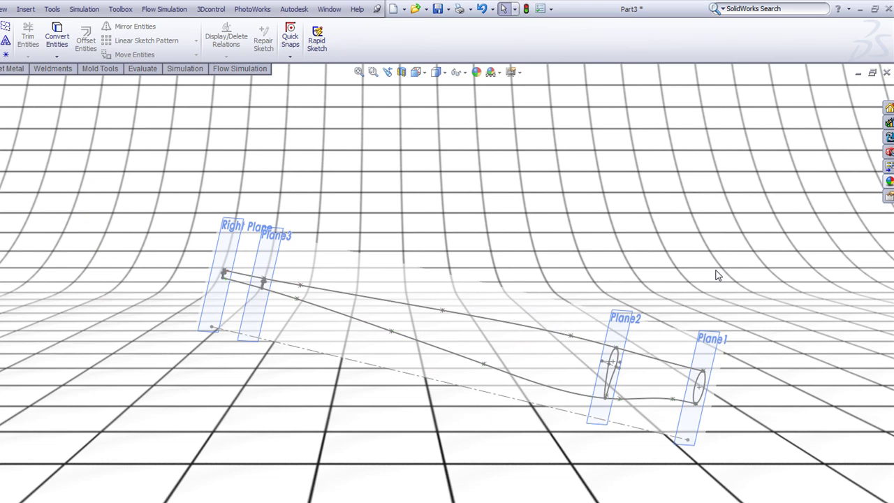